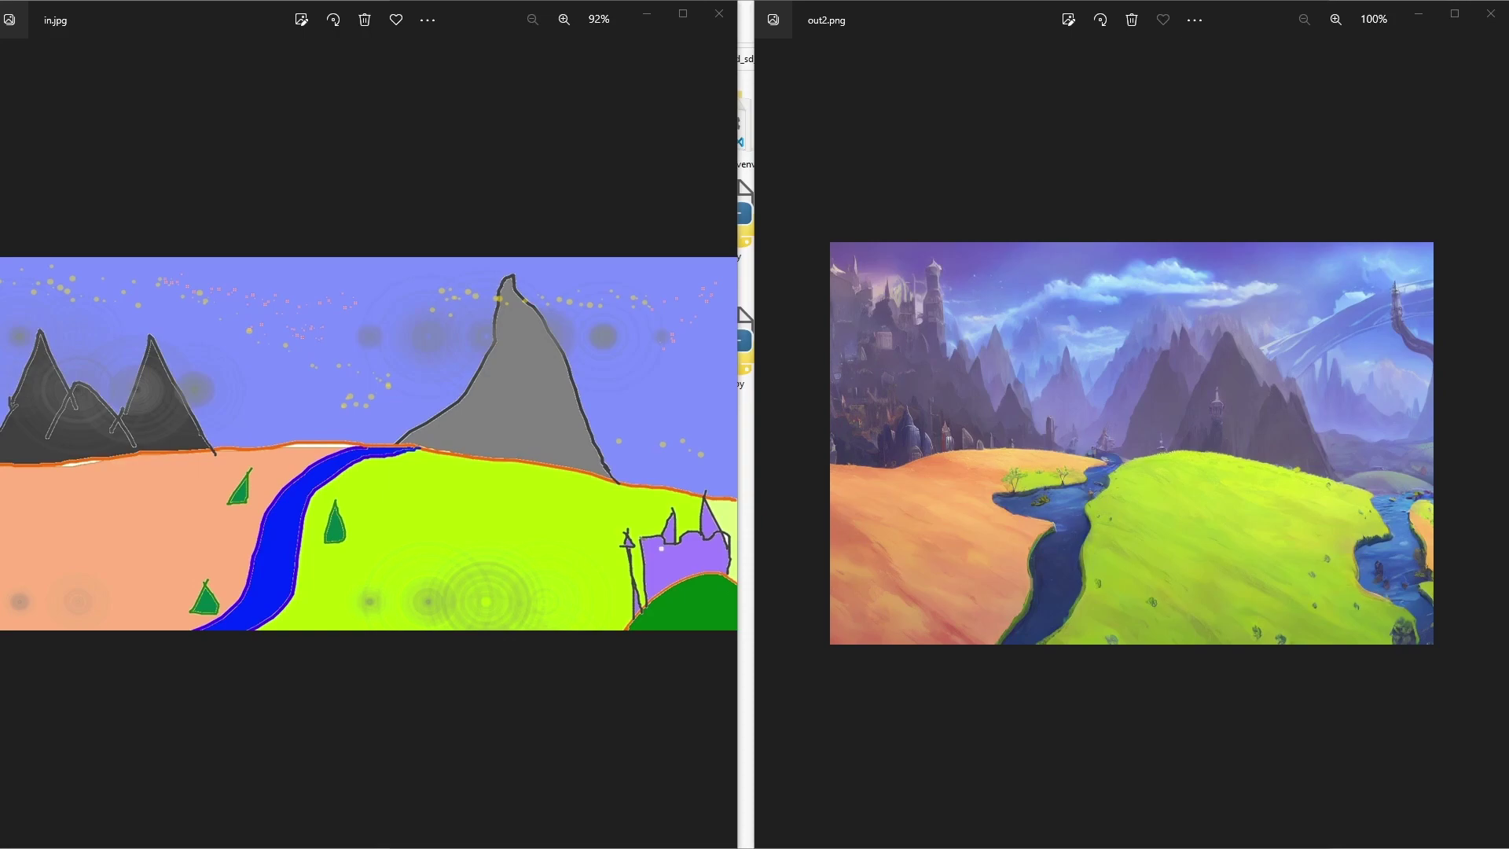
# Review the diffusers commit history on GitHub and pull request #552 on Stable Diffusion image-to-image and inpaint using onnx
pyautogui.hotkey('alt', 'Tab')
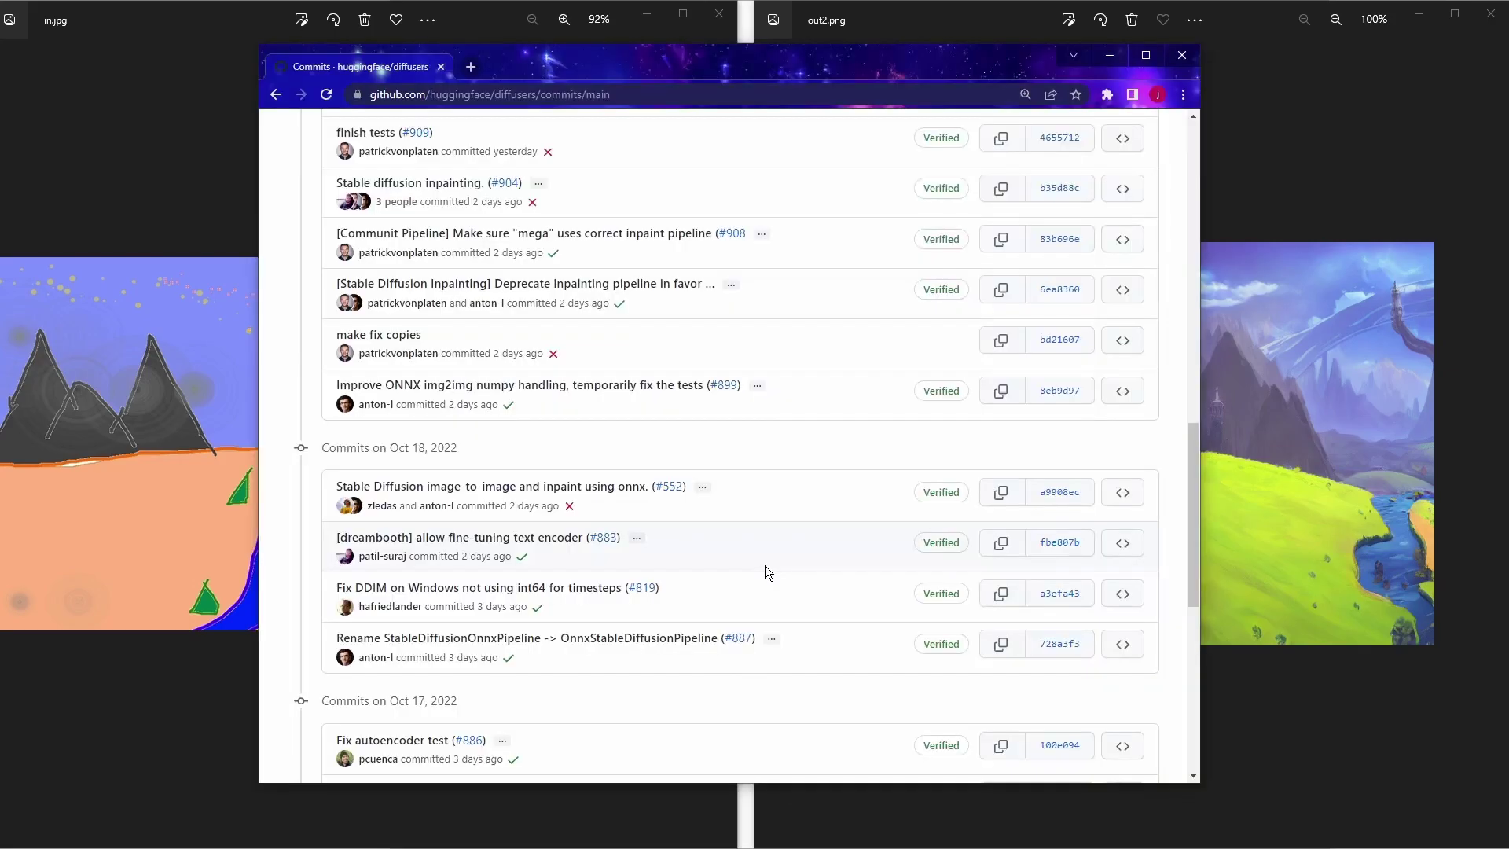
pyautogui.click(673, 487)
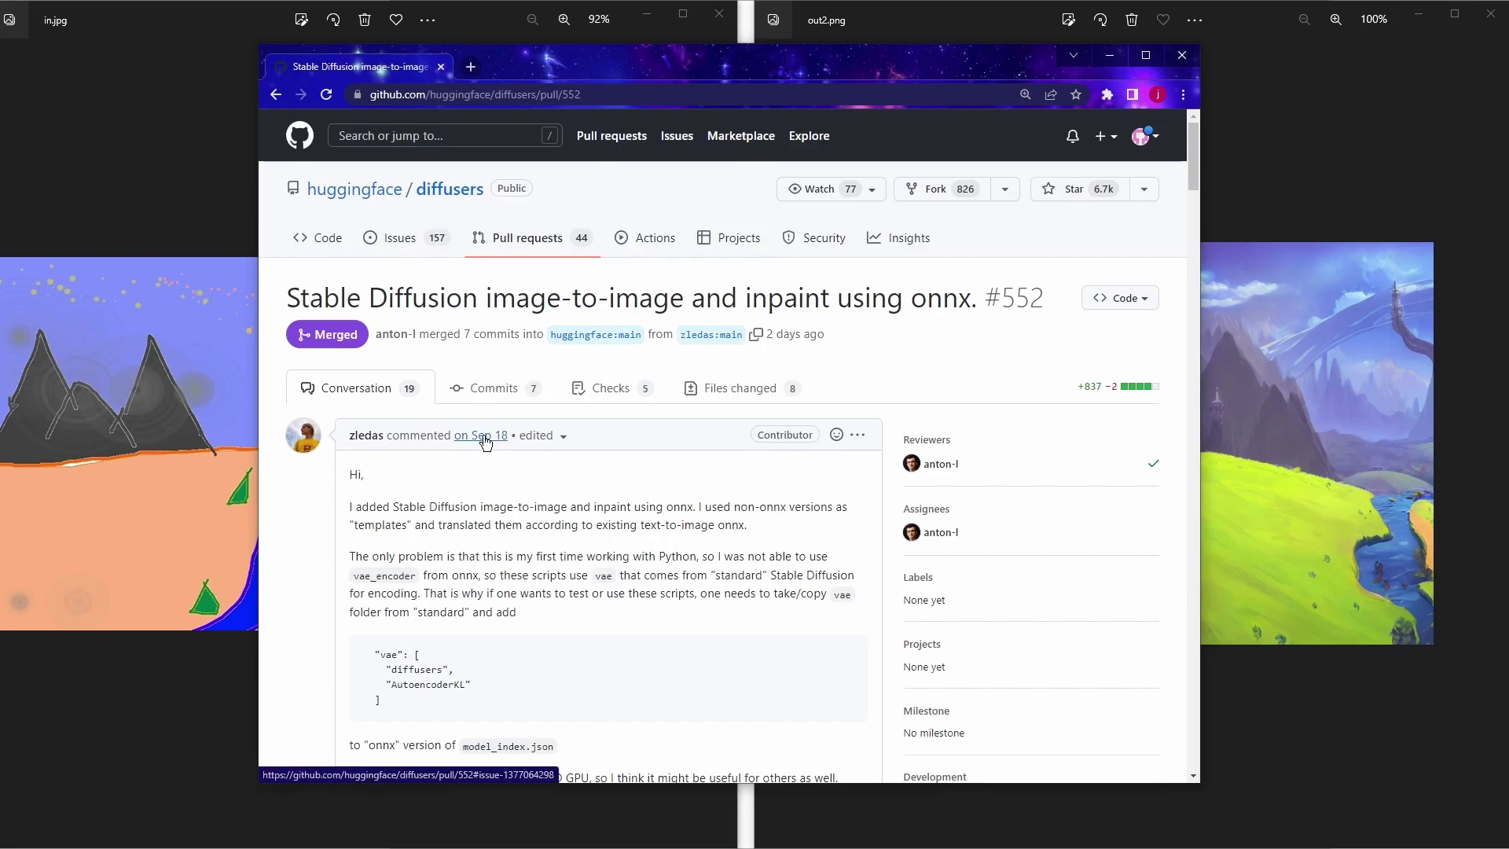
pyautogui.moveTo(385, 441)
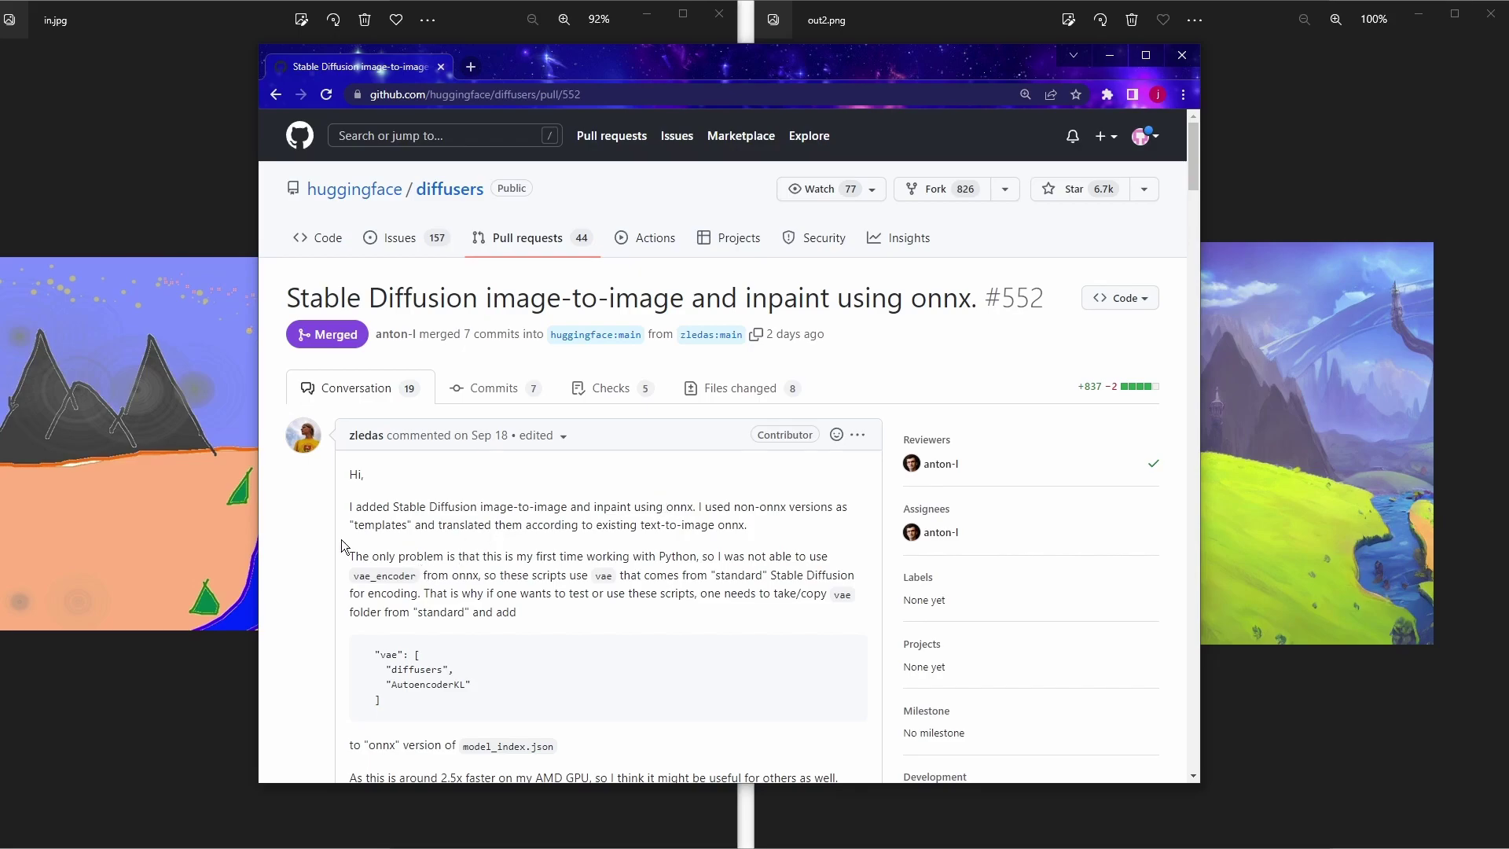
pyautogui.scroll(-5, 341, 529)
pyautogui.hotkey('alt', 'Left')
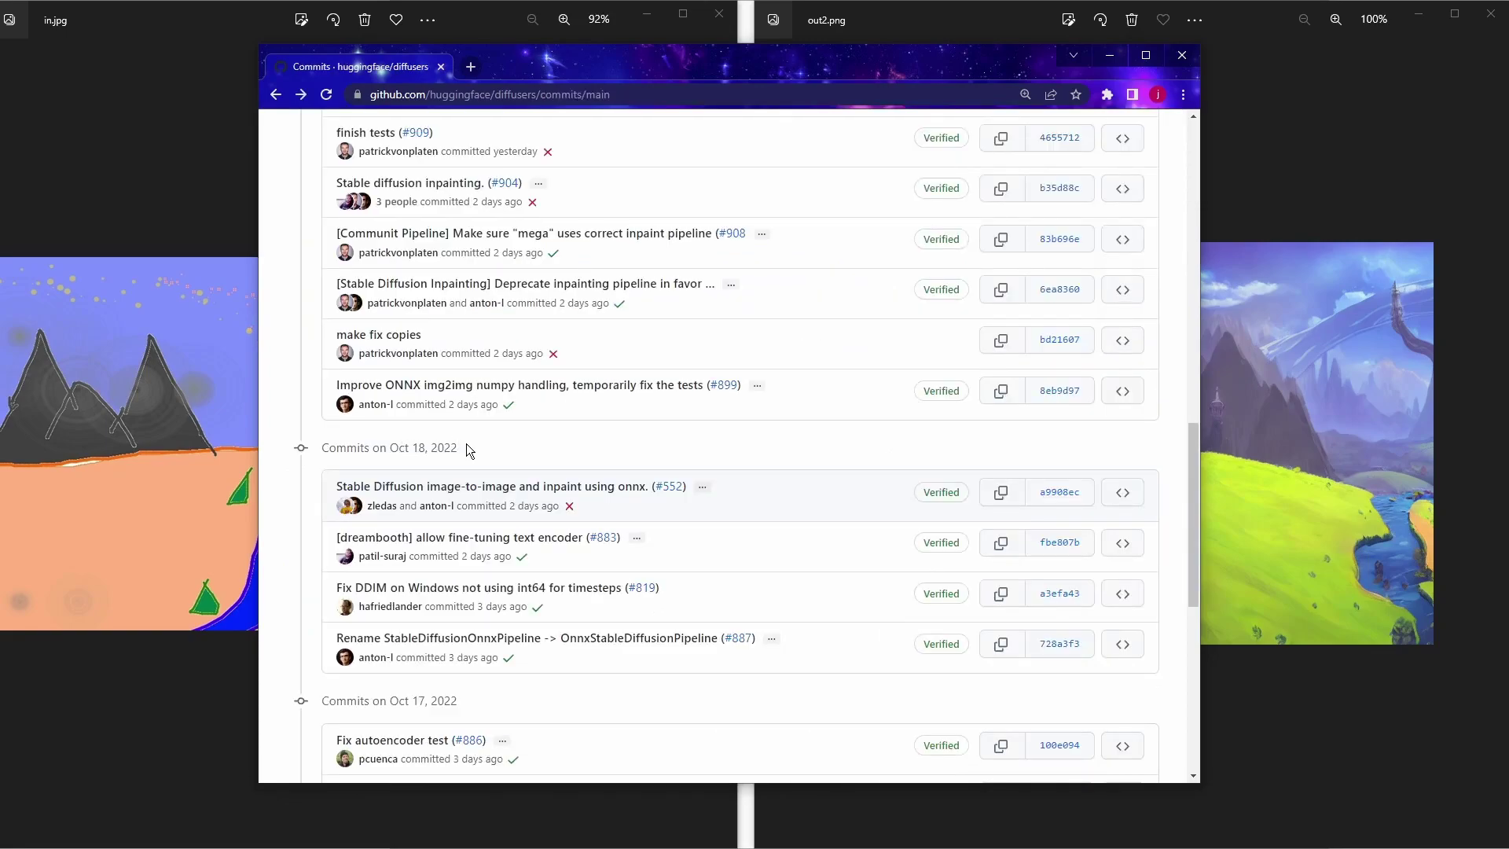
pyautogui.scroll(15, 465, 443)
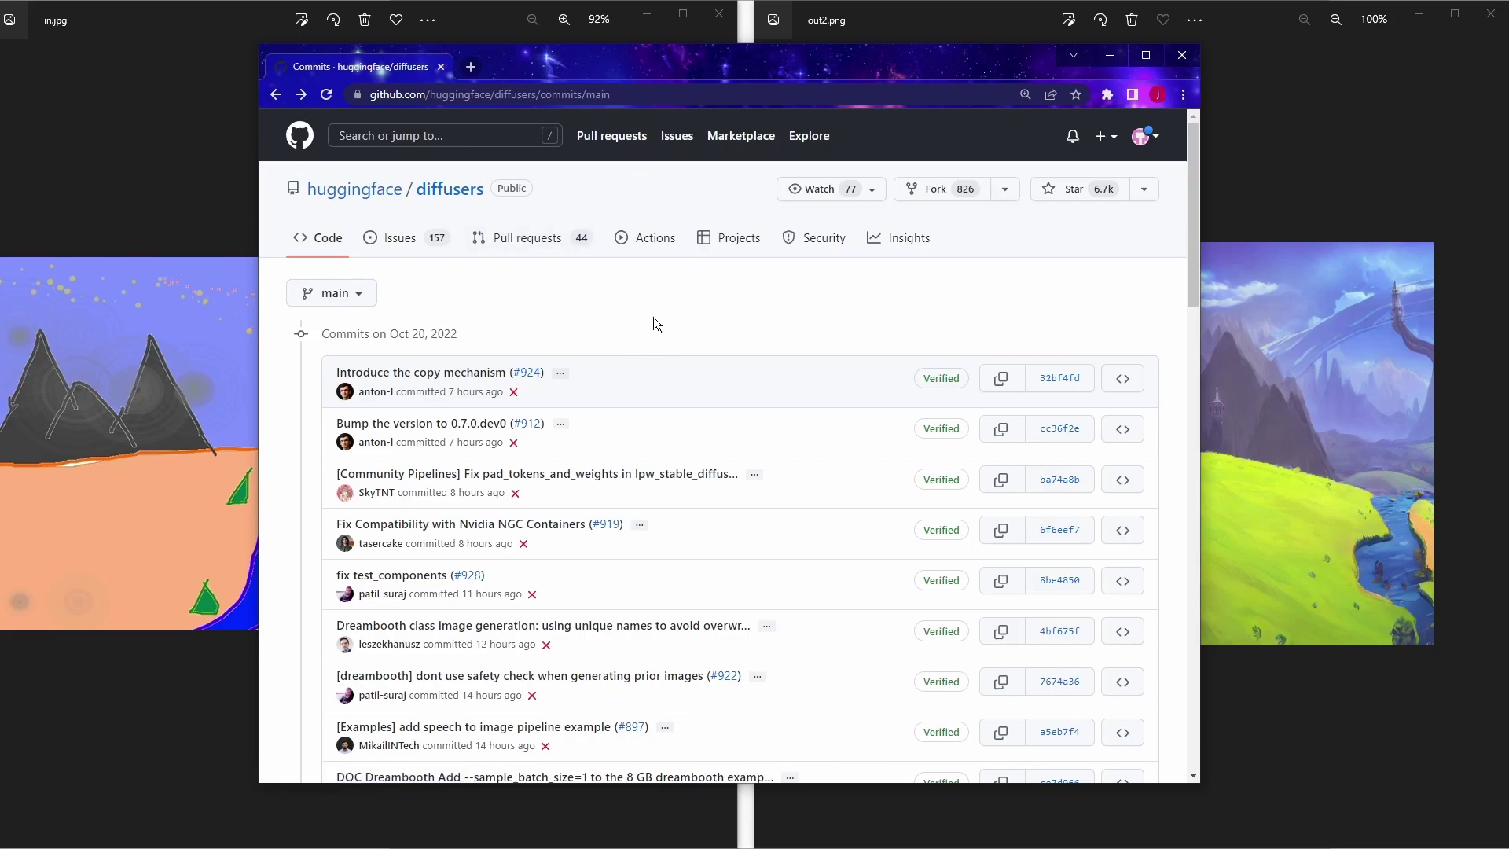
pyautogui.scroll(-10, 606, 492)
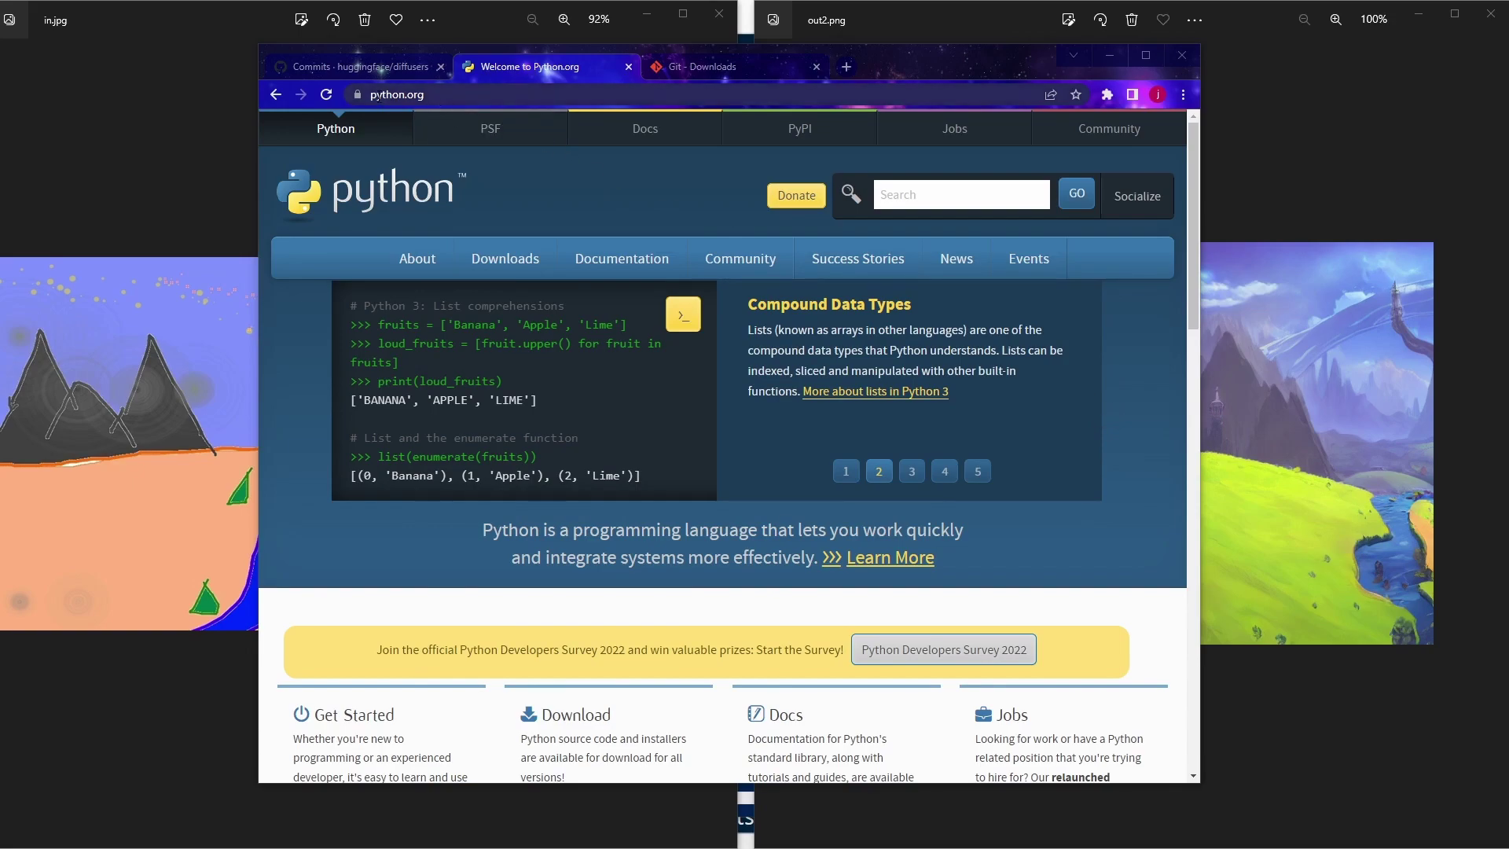
# Review the Python website and the Python 3.10.7 installer options, and view the Git downloads page
pyautogui.moveTo(519, 271)
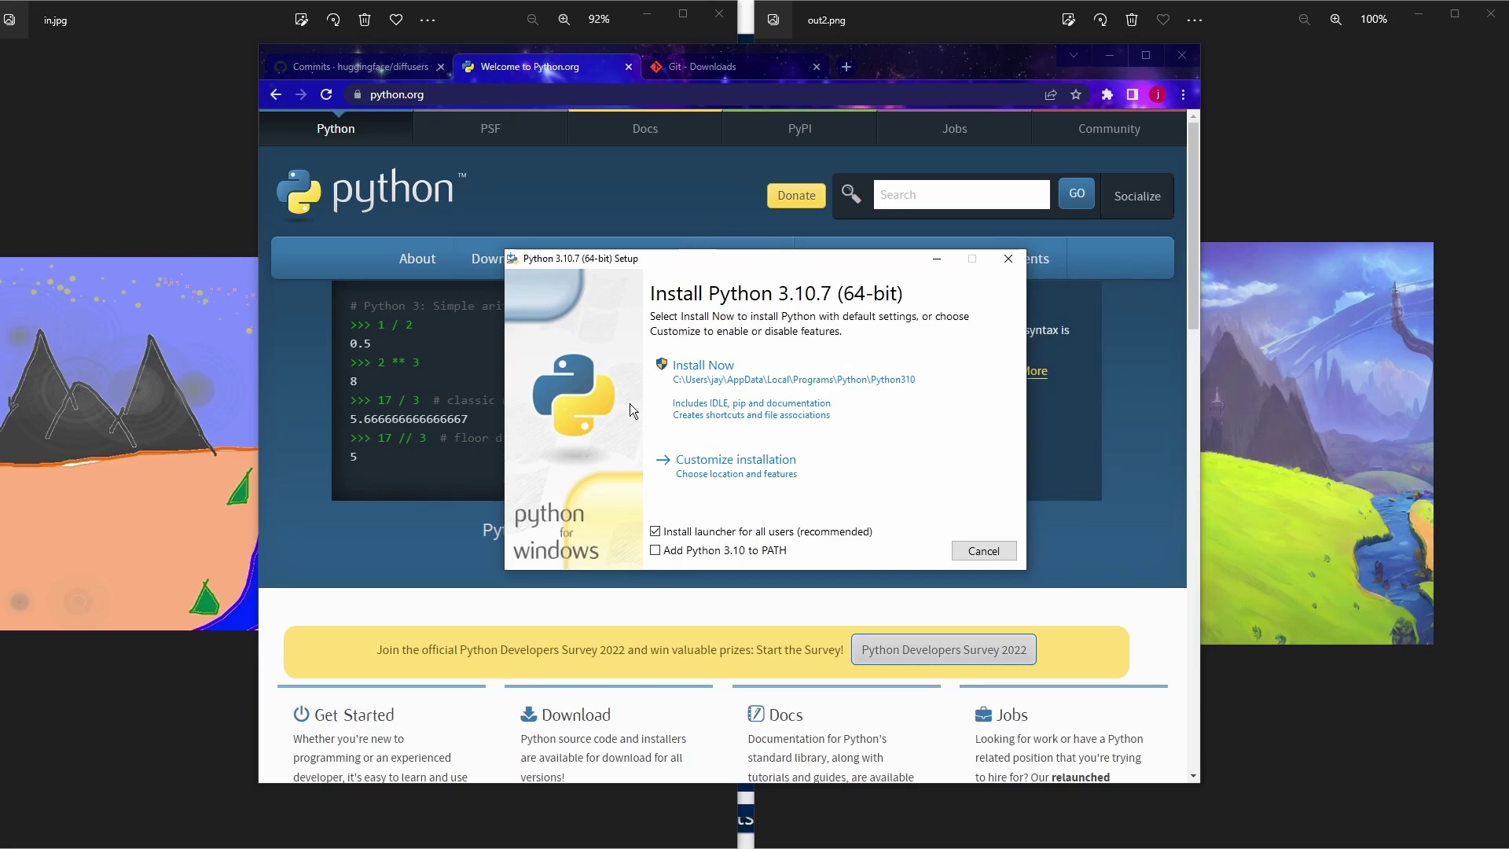
pyautogui.moveTo(807, 255)
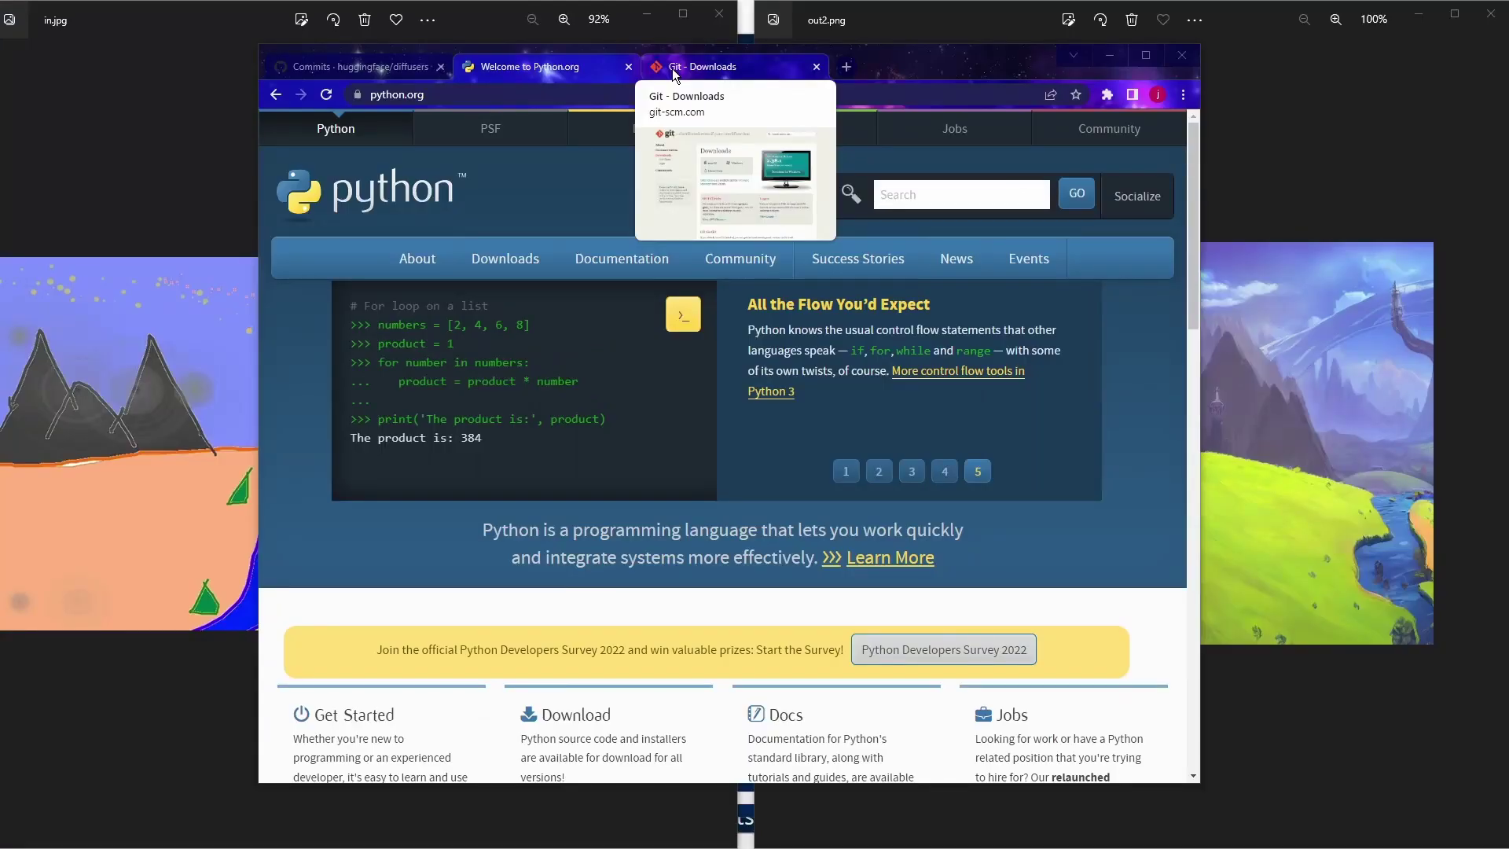
pyautogui.click(674, 68)
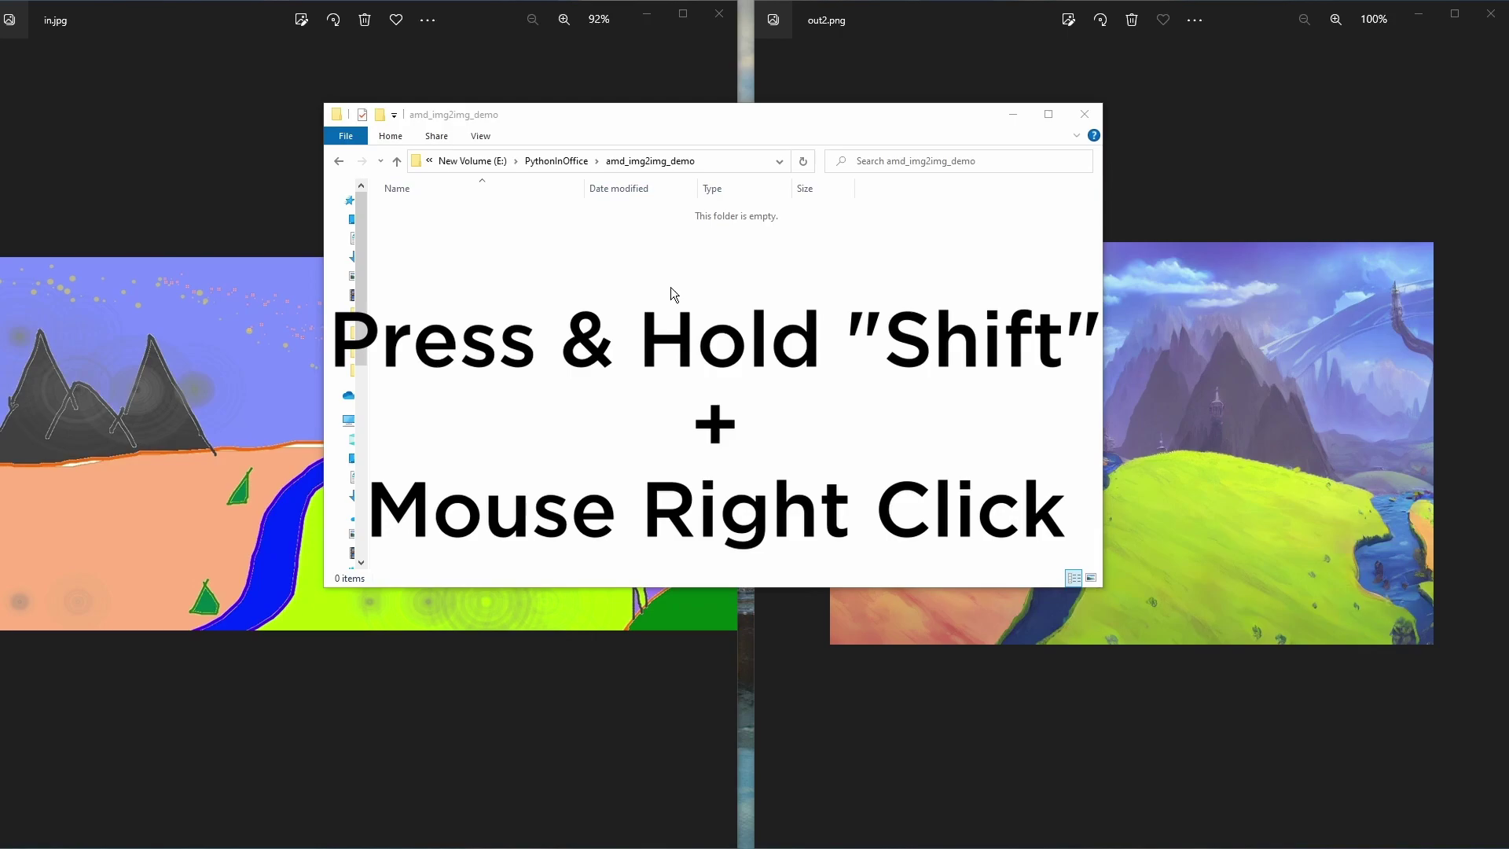
# Open a PowerShell window in the amd_img2img_demo folder and place it so the folder's contents remain visible
pyautogui.keyDown('shift'); pyautogui.rightClick(631, 285); pyautogui.keyUp('shift')
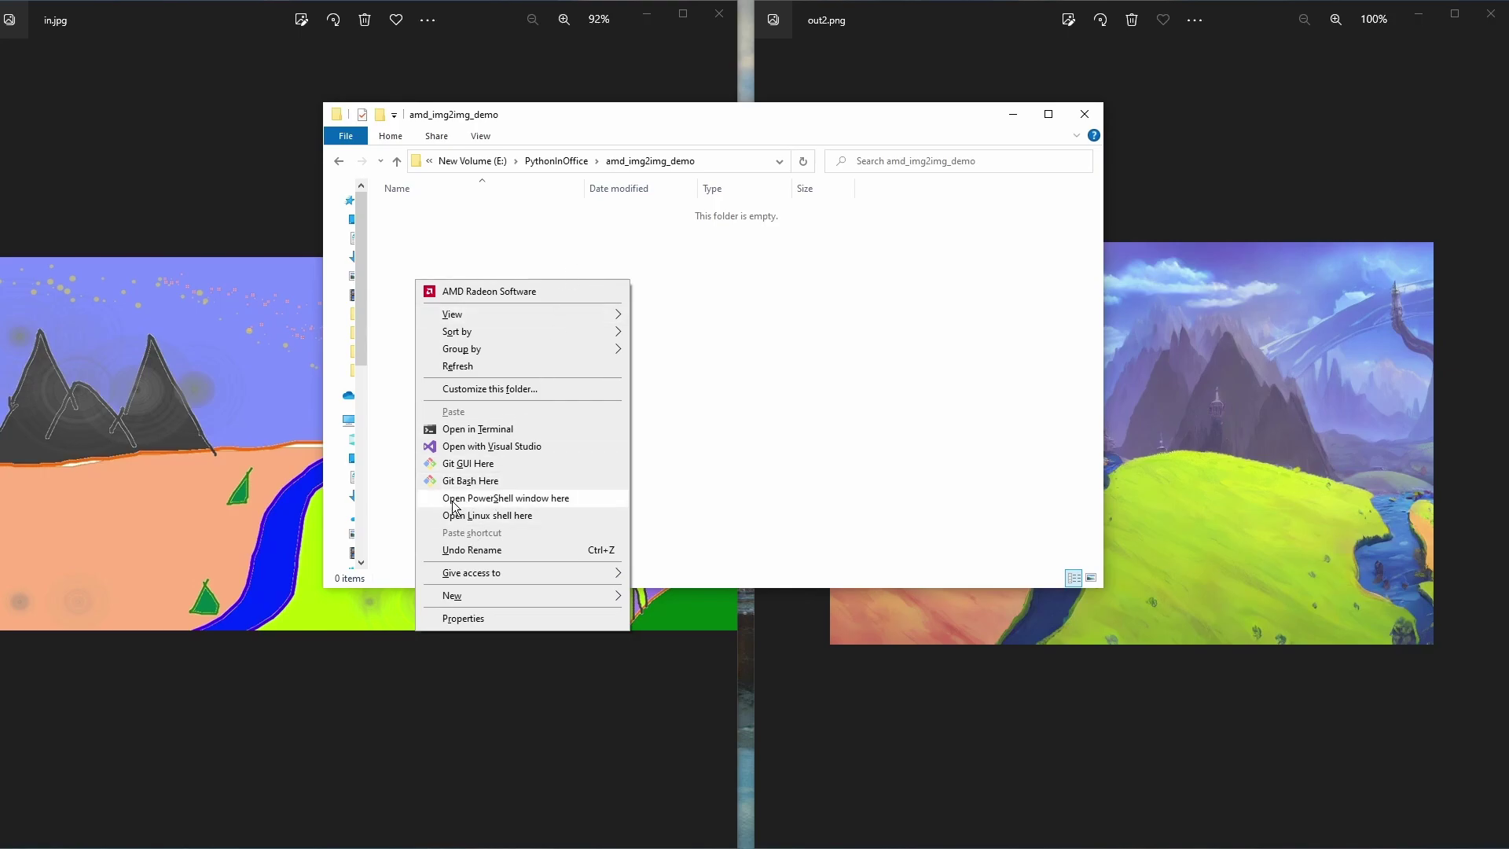
pyautogui.click(550, 500)
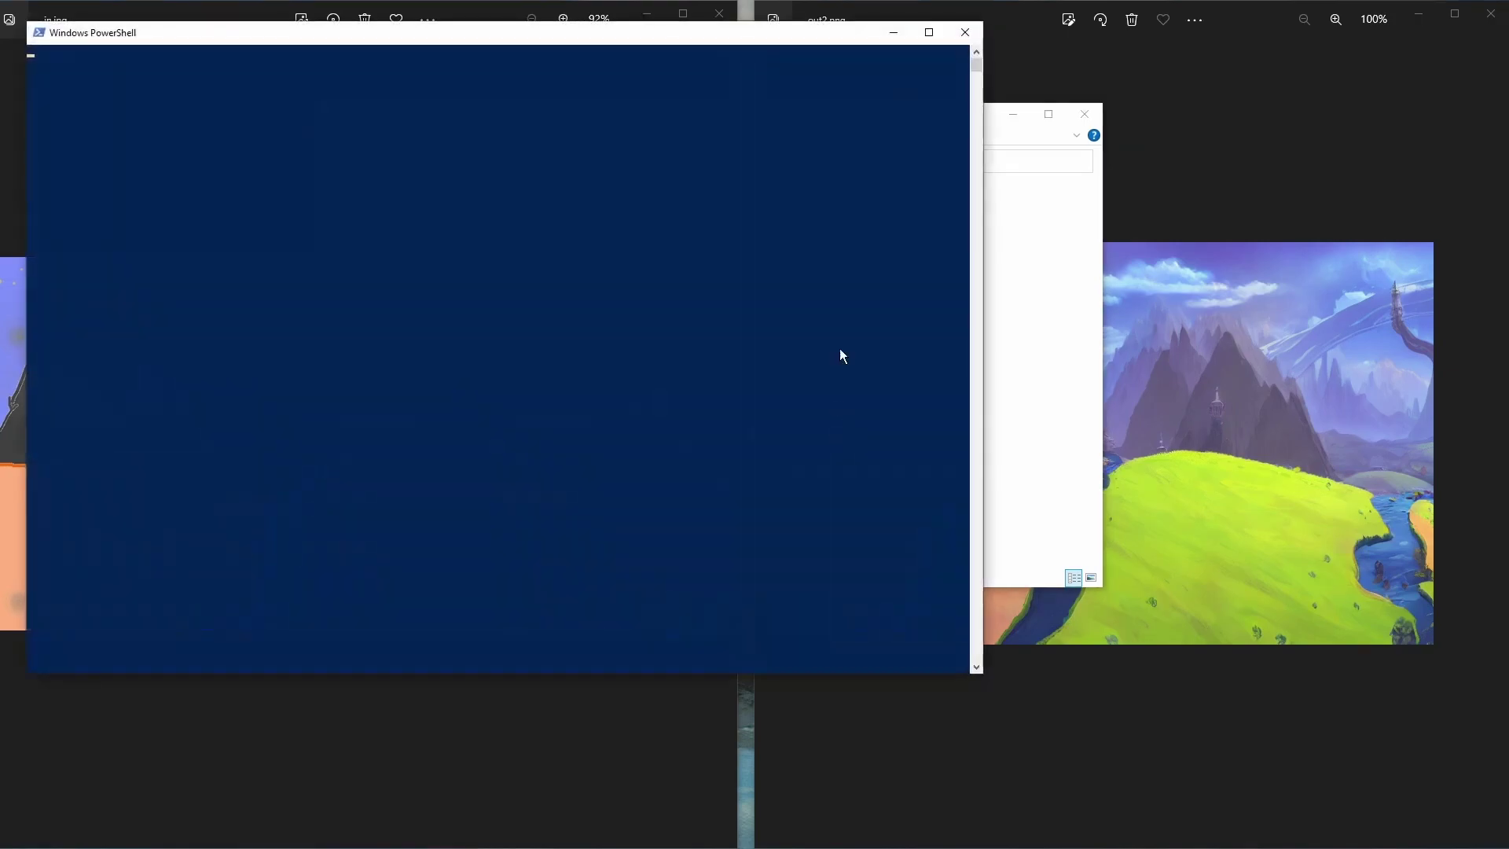
pyautogui.moveTo(793, 40); pyautogui.dragTo(1032, 321)
pyautogui.moveTo(352, 341); pyautogui.dragTo(671, 172)
pyautogui.moveTo(679, 321); pyautogui.dragTo(686, 323)
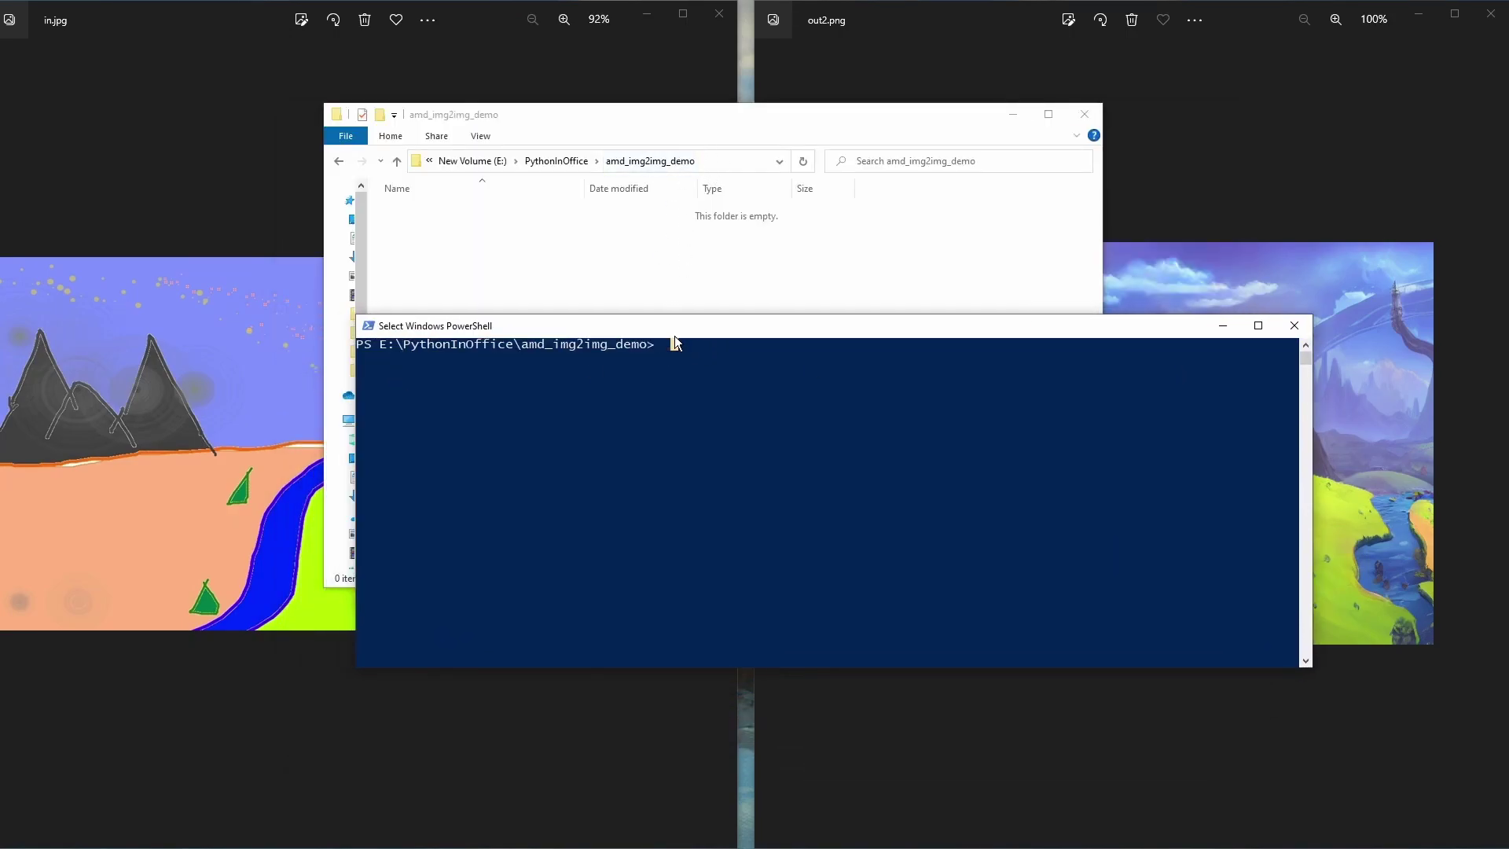
# Create a Python virtual environment named diffusers_venv with python -m venv in the amd_img2img_demo folder
pyautogui.press('Escape')
pyautogui.write('python -m venv diffusers_venv')
pyautogui.press('Return')
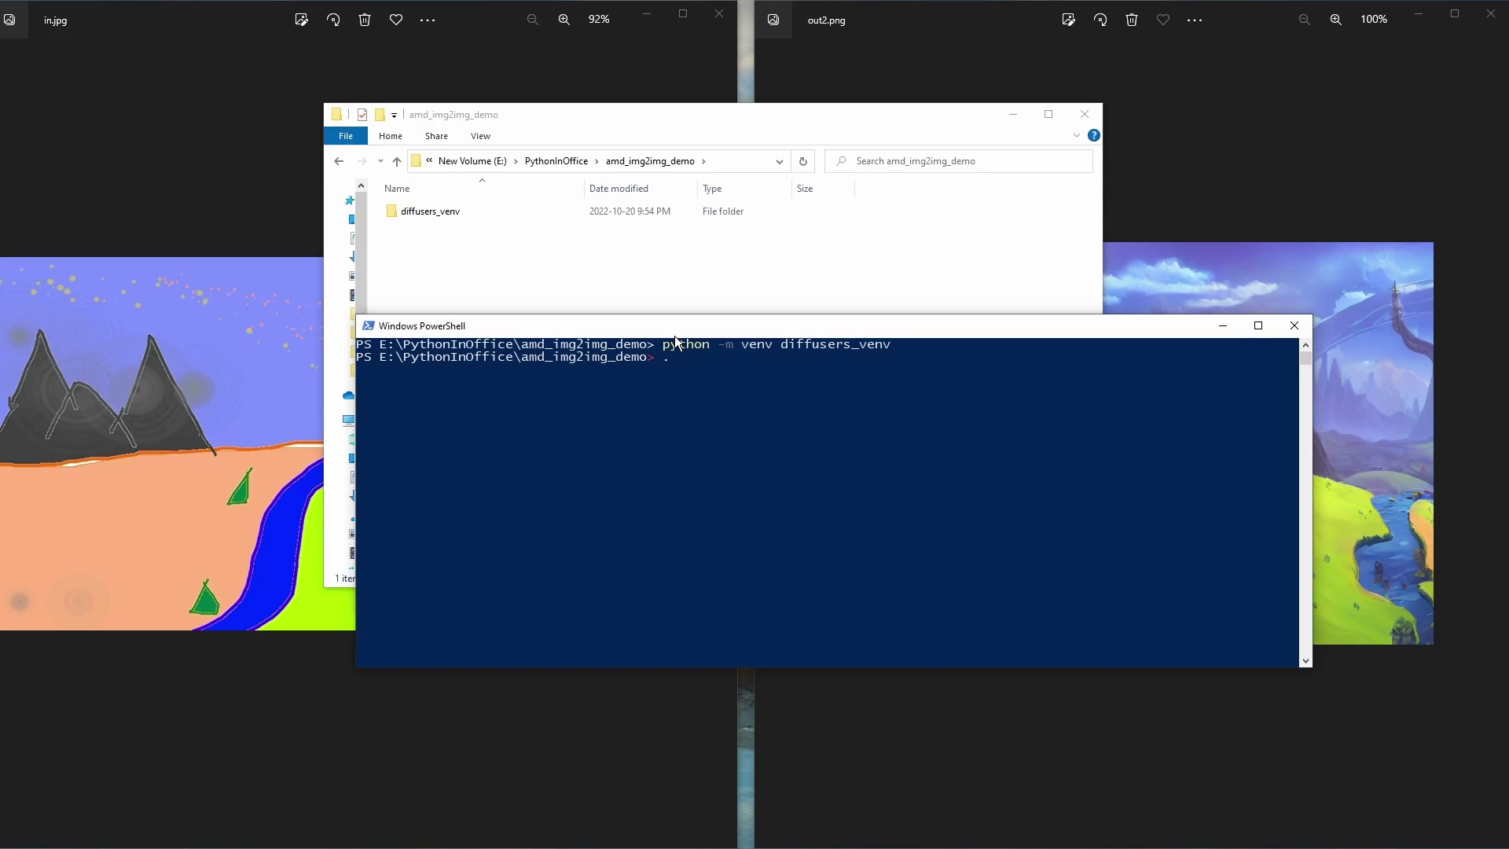
# Activate the virtual environment by running the activate script in ./diffusers_venv/Scripts, and highlight that command
pyautogui.write('./diffusers_venv/Sc')
pyautogui.write('ripts/activate')
pyautogui.press('Return')
pyautogui.moveTo(664, 357); pyautogui.dragTo(939, 360)
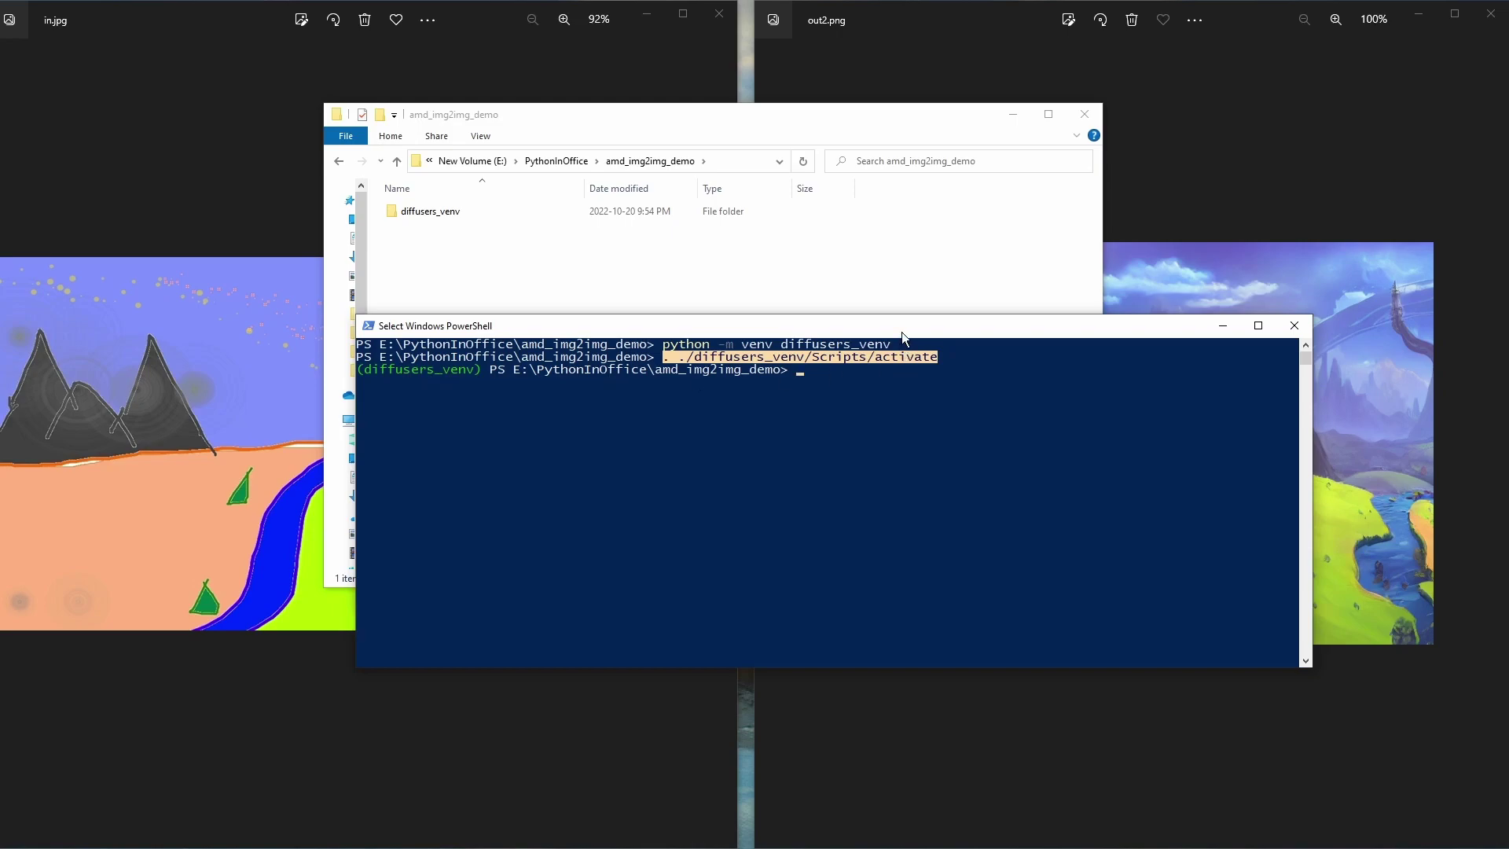
pyautogui.hotkey('alt', 'Tab')
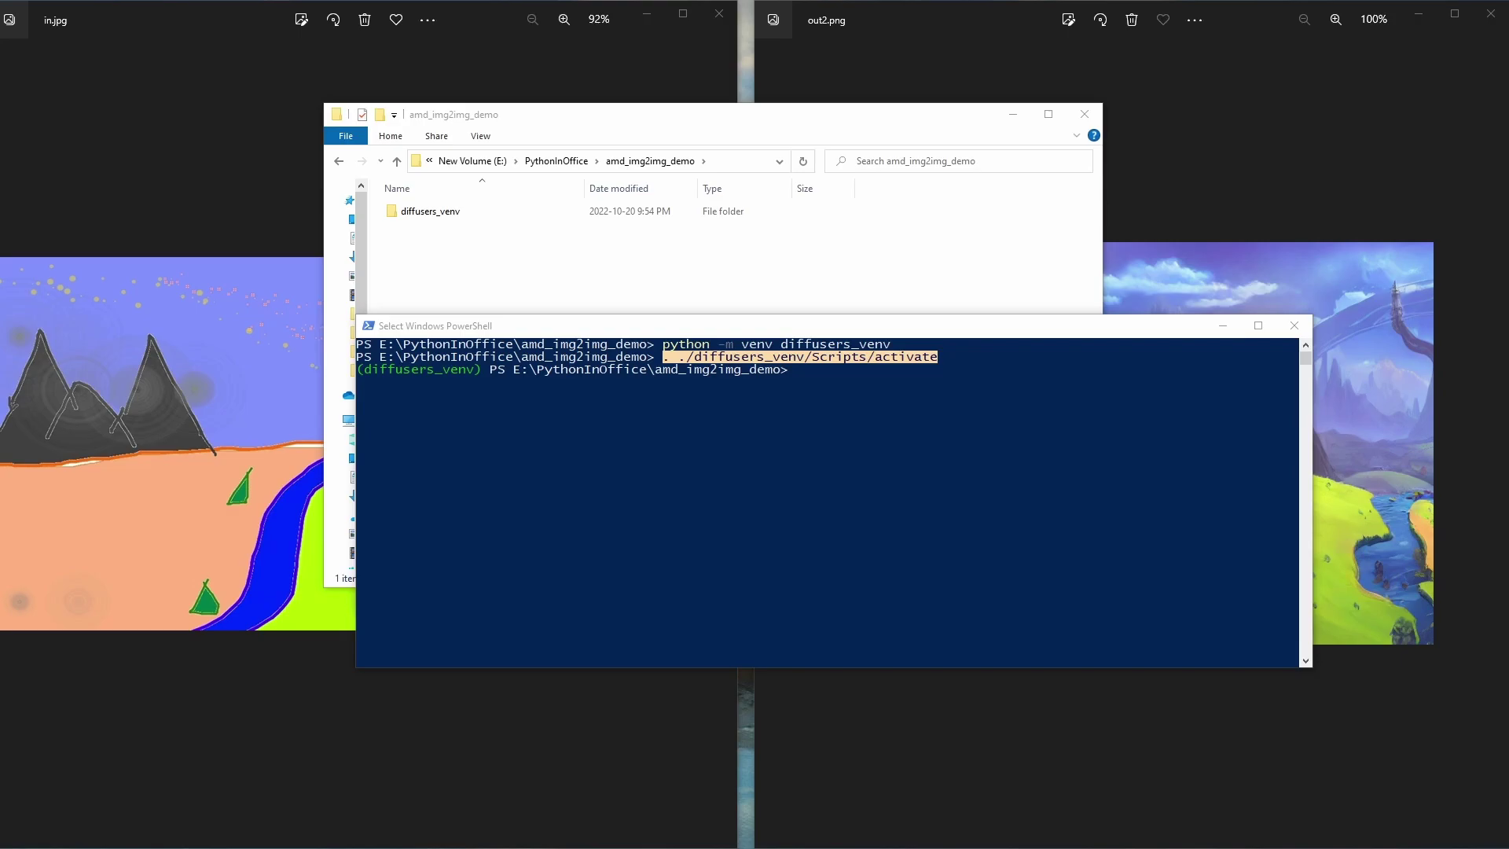
pyautogui.hotkey('alt', 'Tab')
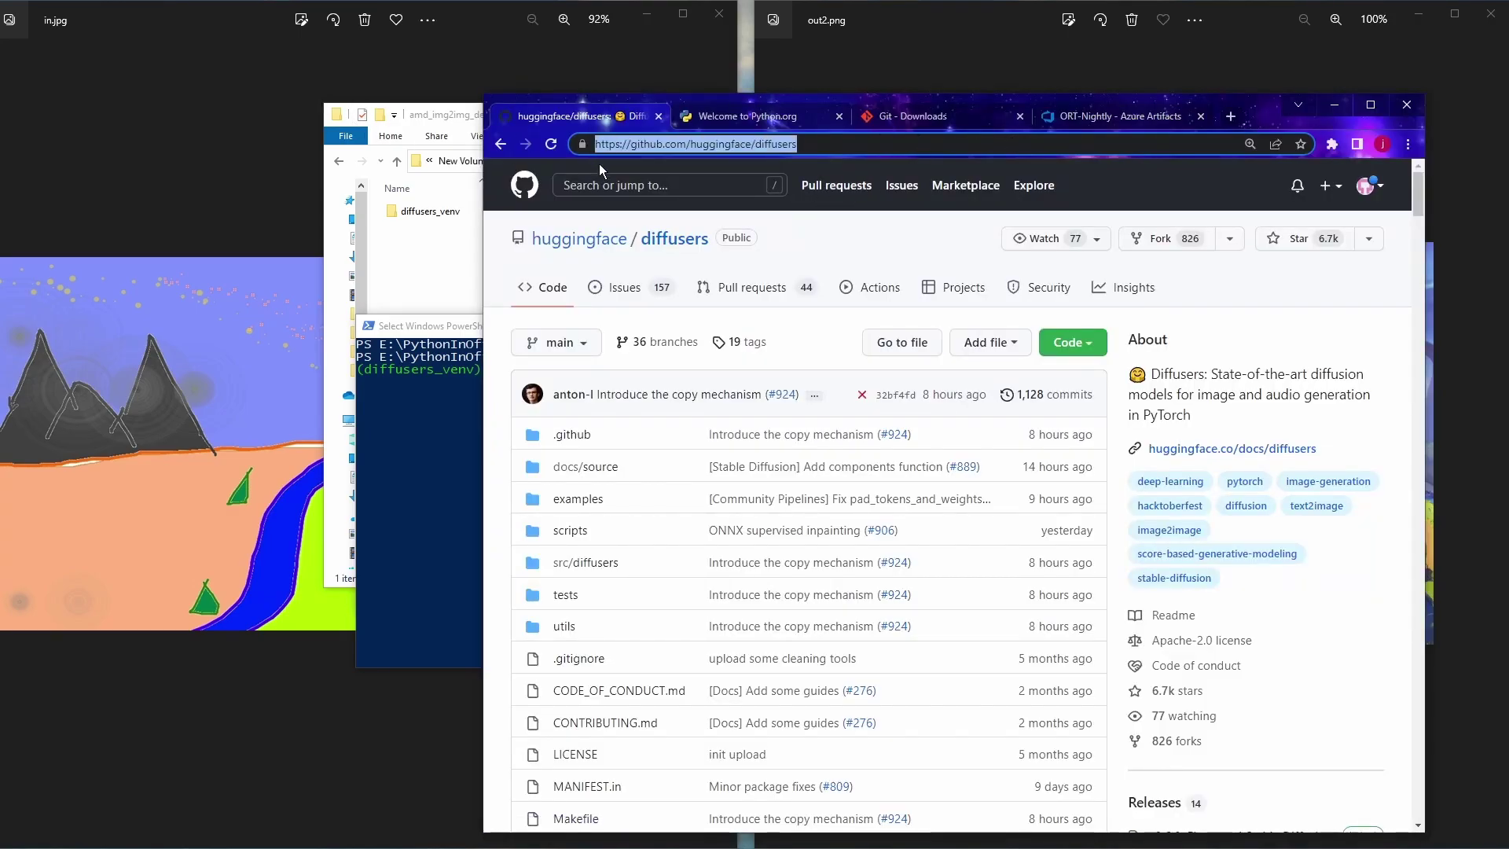
pyautogui.click(470, 327)
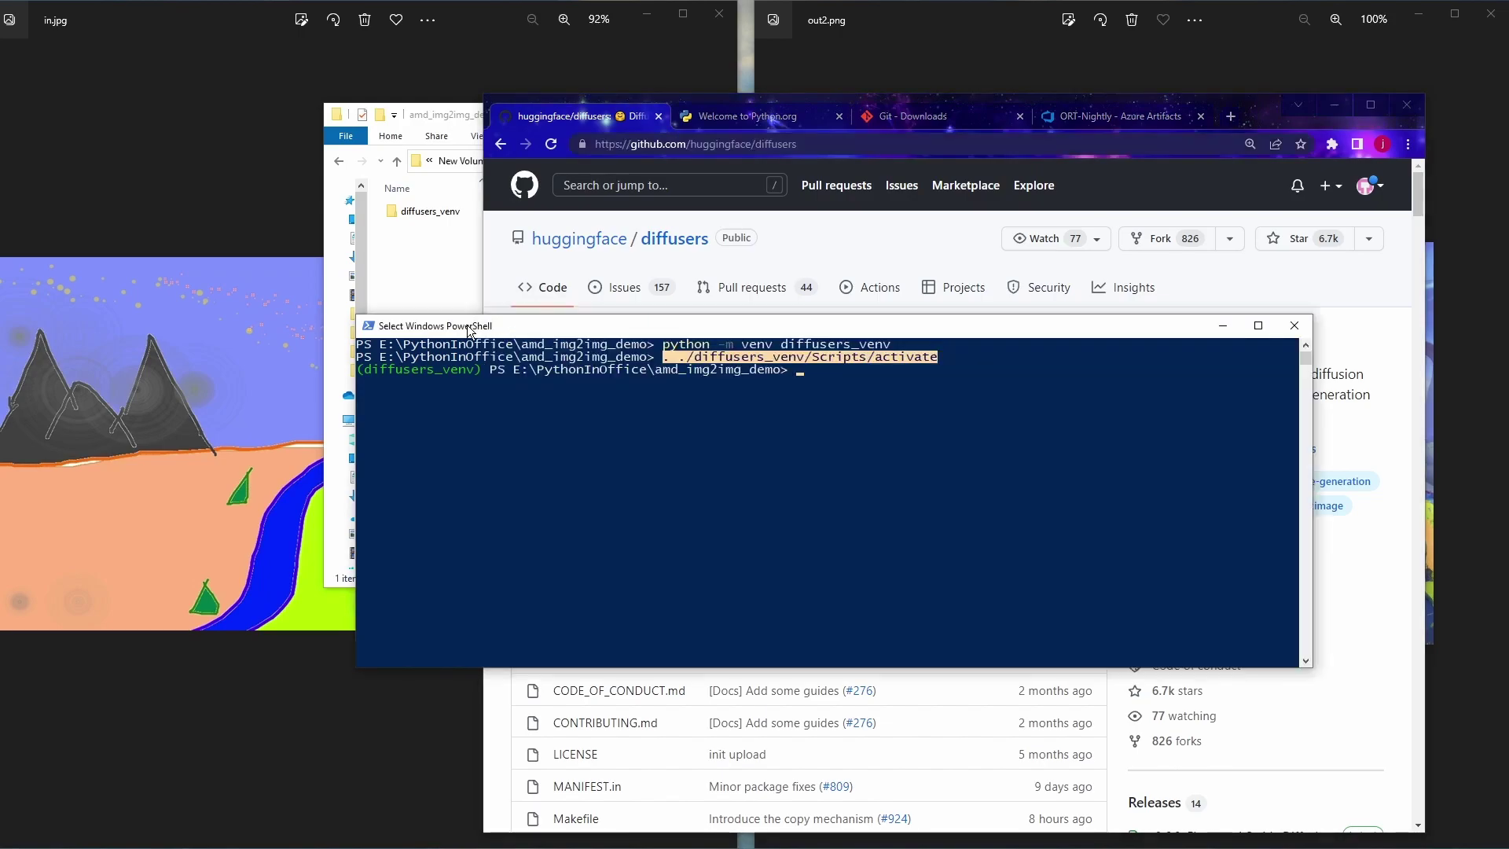
pyautogui.press('Escape')
pyautogui.write('git clone https://github.com/huggingface/diffusers')
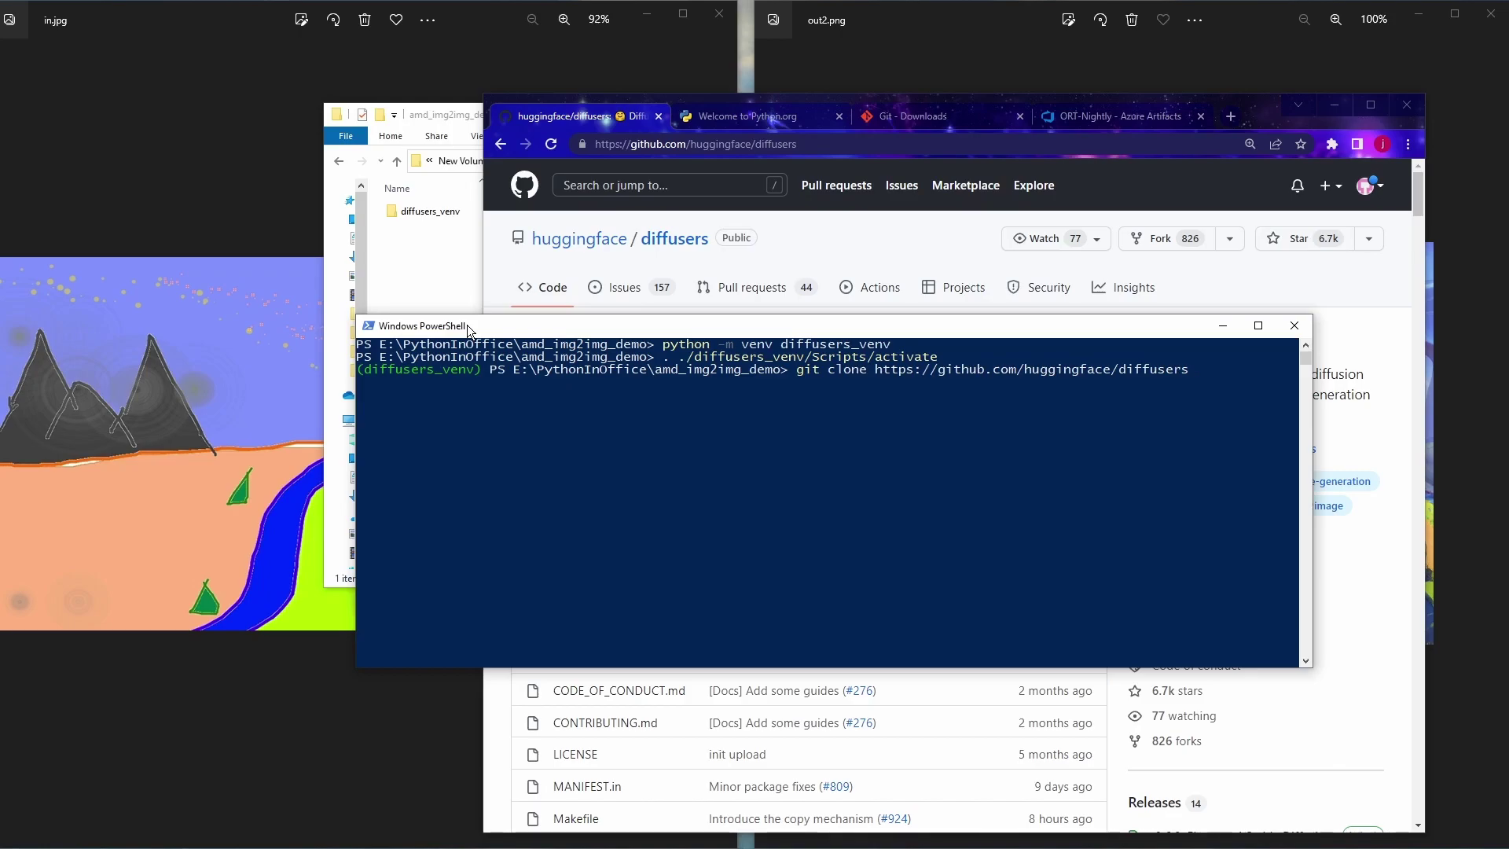
pyautogui.press('Return')
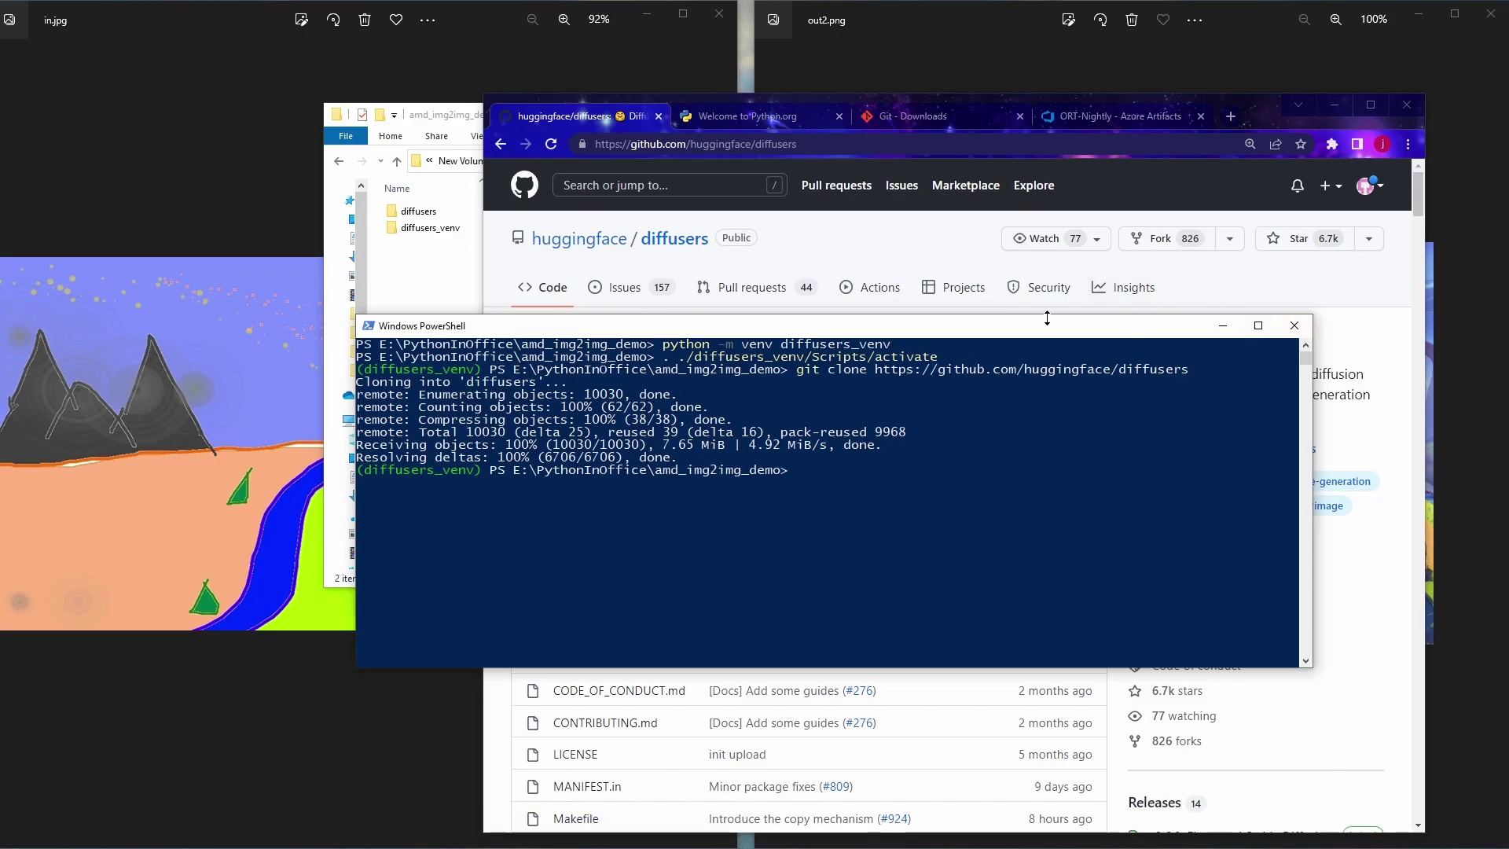
# Compare the GitHub repository page with the local project folder, and change the PowerShell directory to diffusers
pyautogui.click(874, 248)
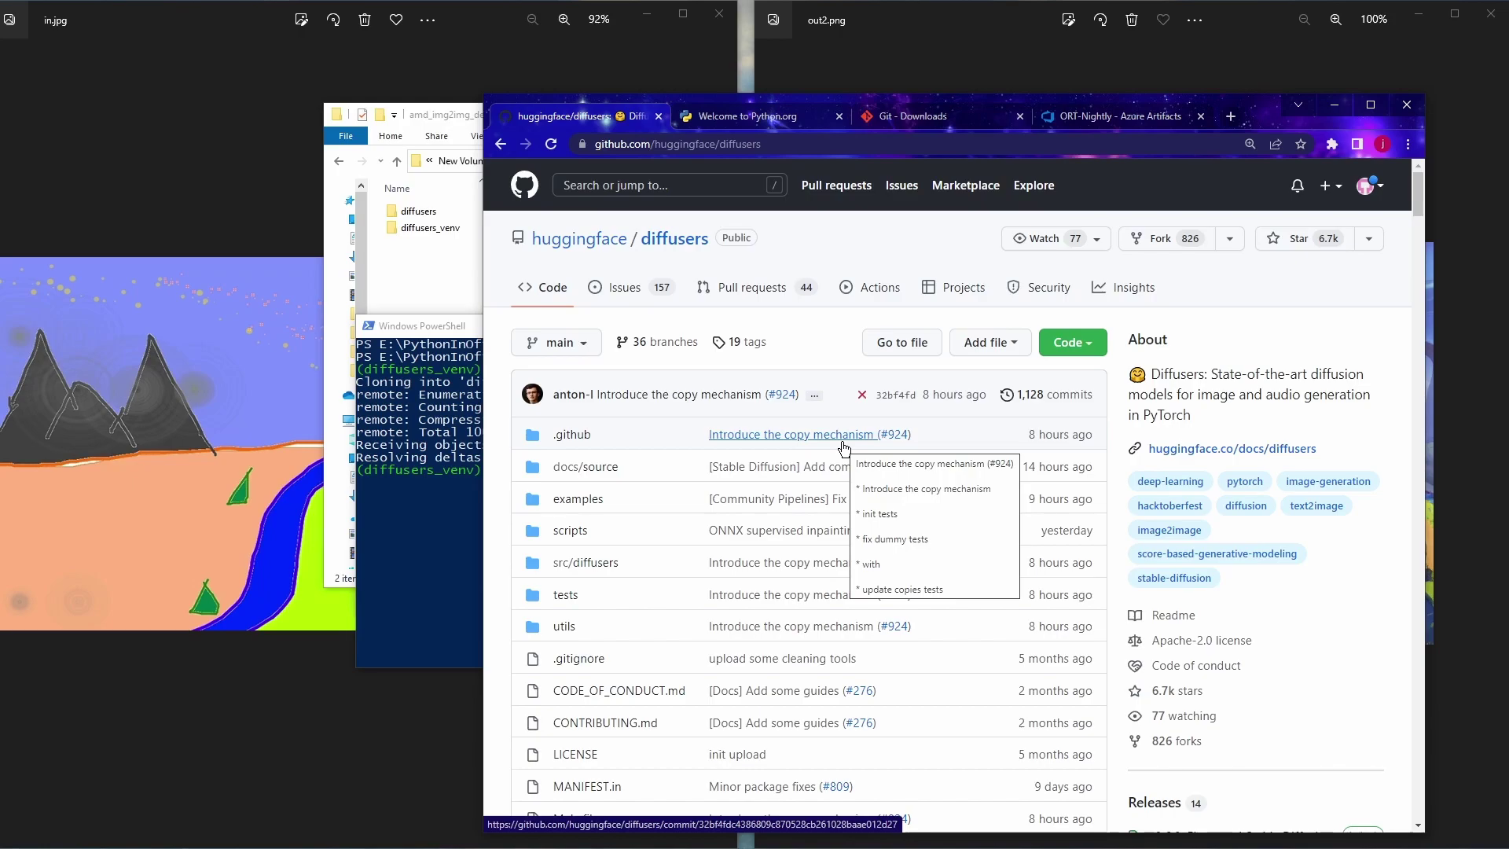
pyautogui.click(442, 251)
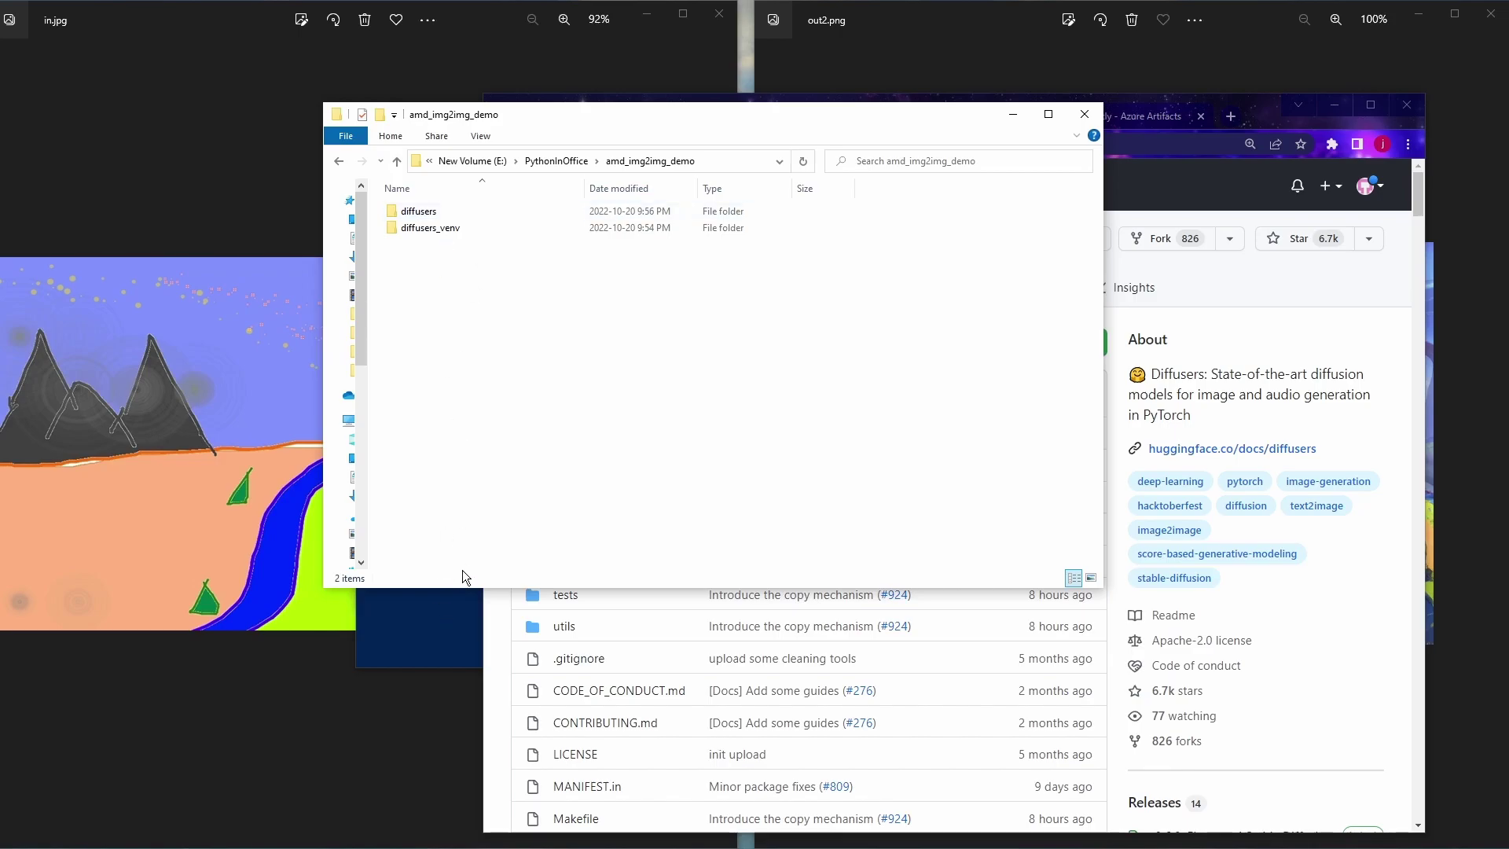
pyautogui.hotkey('alt', 'Tab')
pyautogui.write('cd')
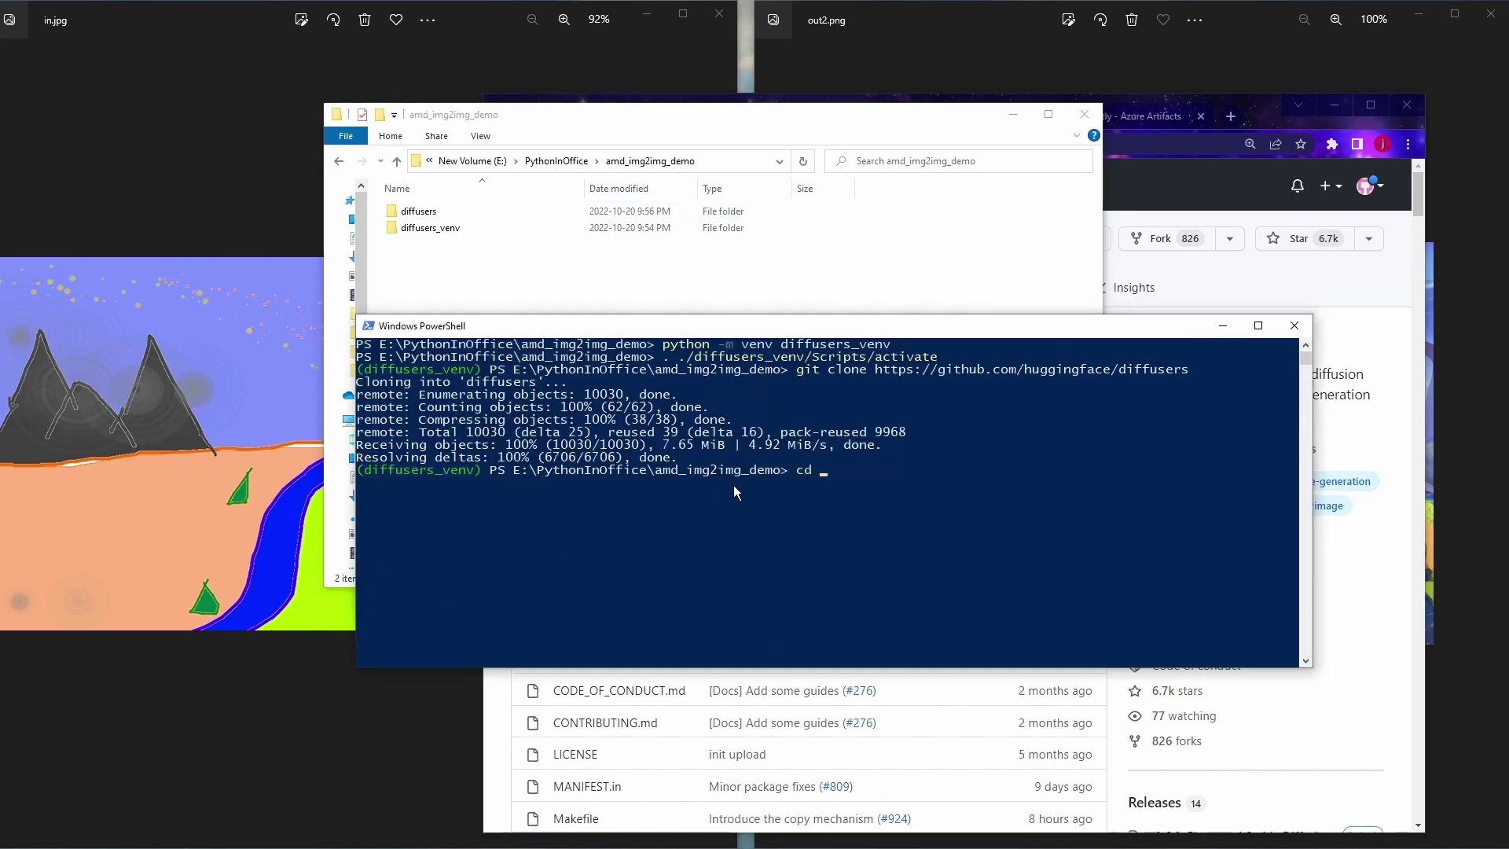
pyautogui.write(' diffusers')
pyautogui.press('Return')
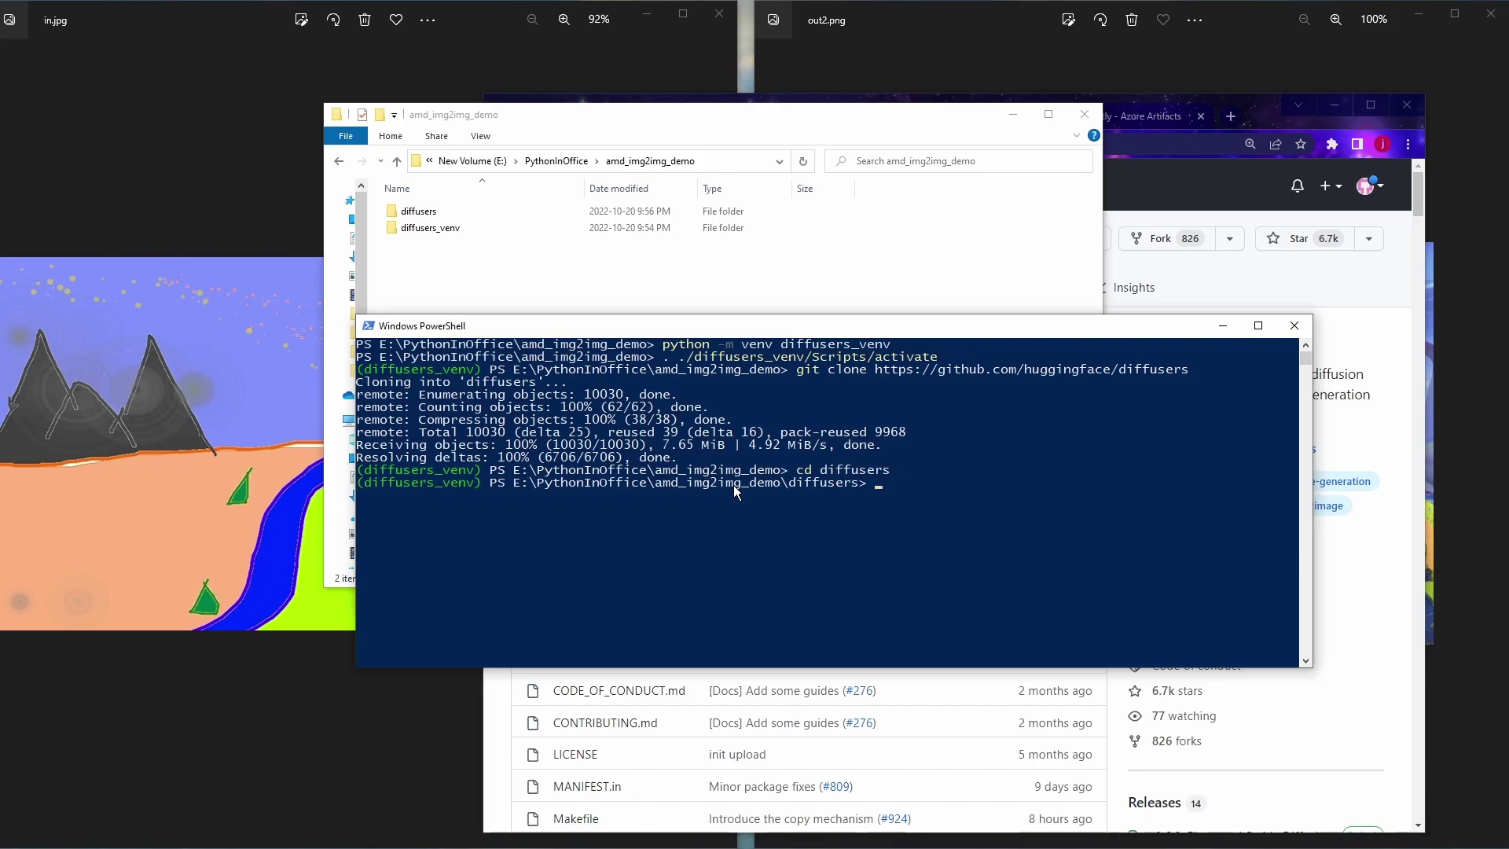
# Install the cloned diffusers package in editable mode with pip install -e . from its folder, correcting the misspelled install command
pyautogui.write('pip isntall -e .')
pyautogui.press('Return')
pyautogui.press('Up')
pyautogui.press('Left')
pyautogui.press('Left')
pyautogui.press('Left')
pyautogui.press('Left')
pyautogui.press('Left')
pyautogui.press('Left')
pyautogui.press('Left')
pyautogui.press('Left')
pyautogui.press('Left')
pyautogui.press('BackSpace')
pyautogui.press('BackSpace')
pyautogui.write('ns')
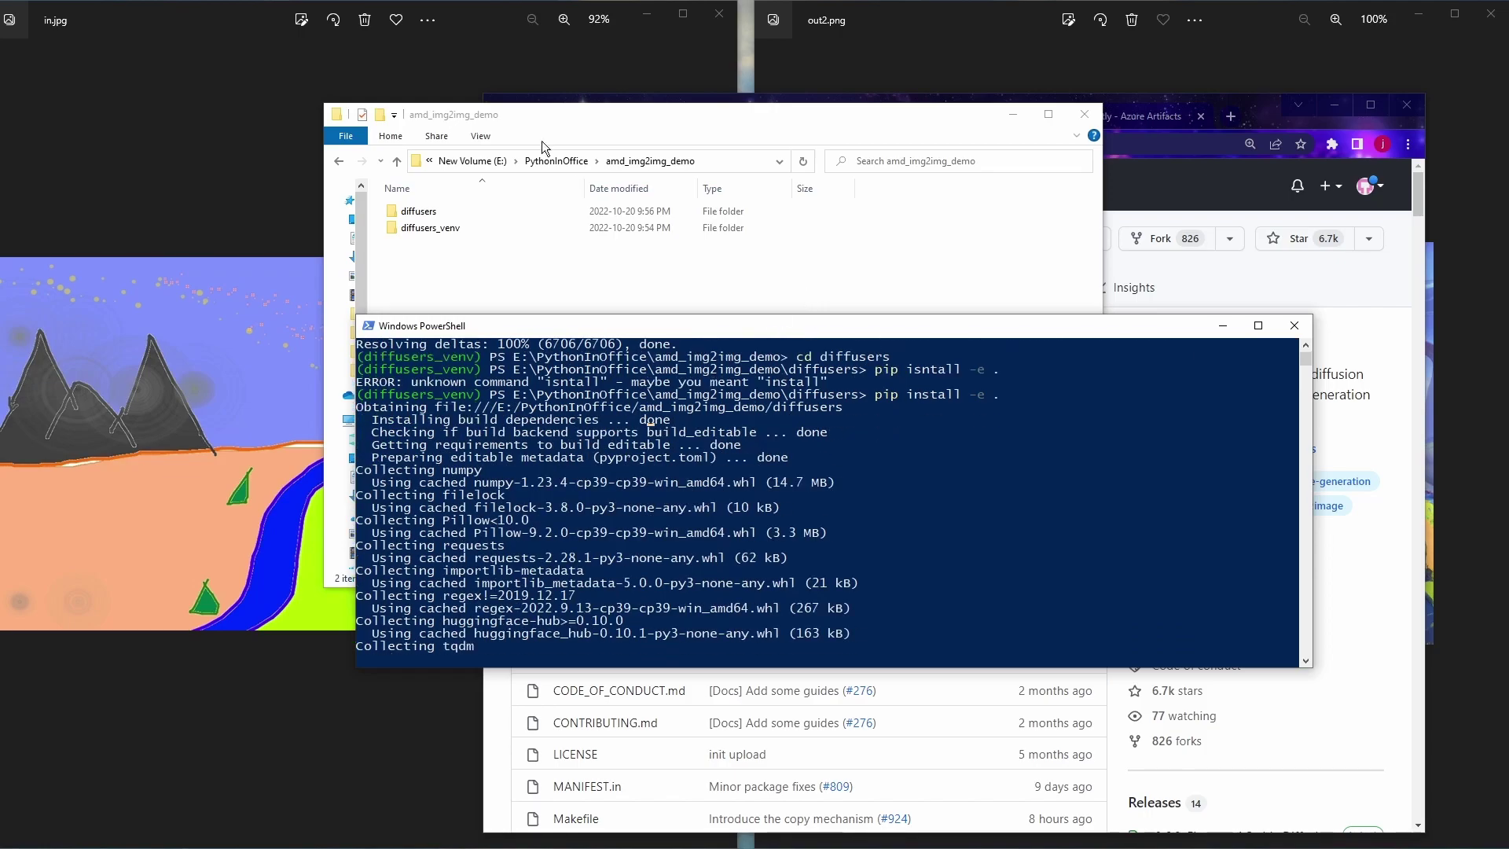
# Inspect the contents of the cloned diffusers folder and return to the amd_img2img_demo folder and PowerShell
pyautogui.doubleClick(443, 213)
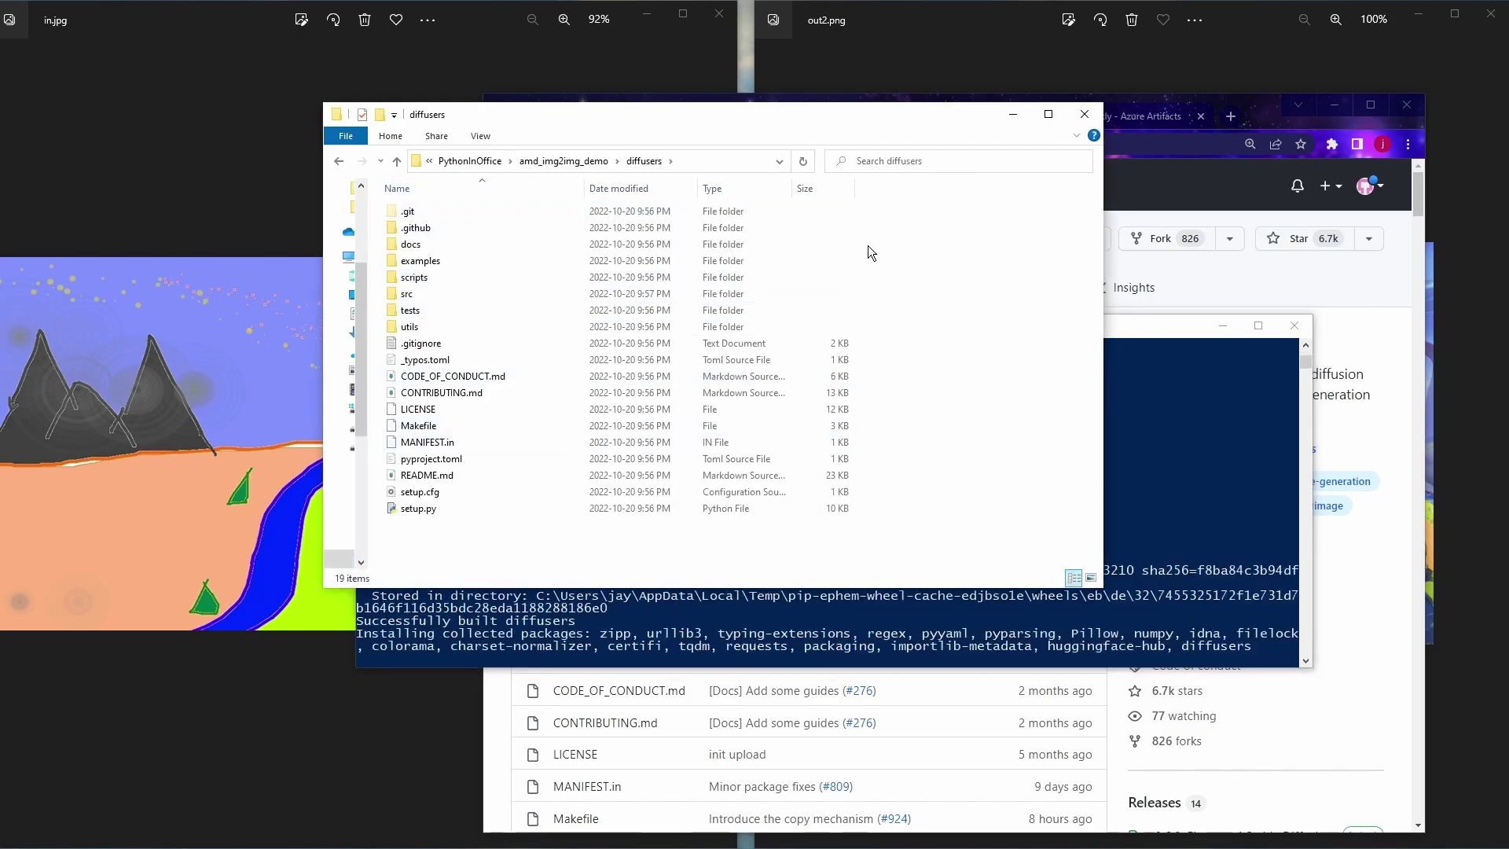
pyautogui.click(563, 160)
pyautogui.click(1173, 331)
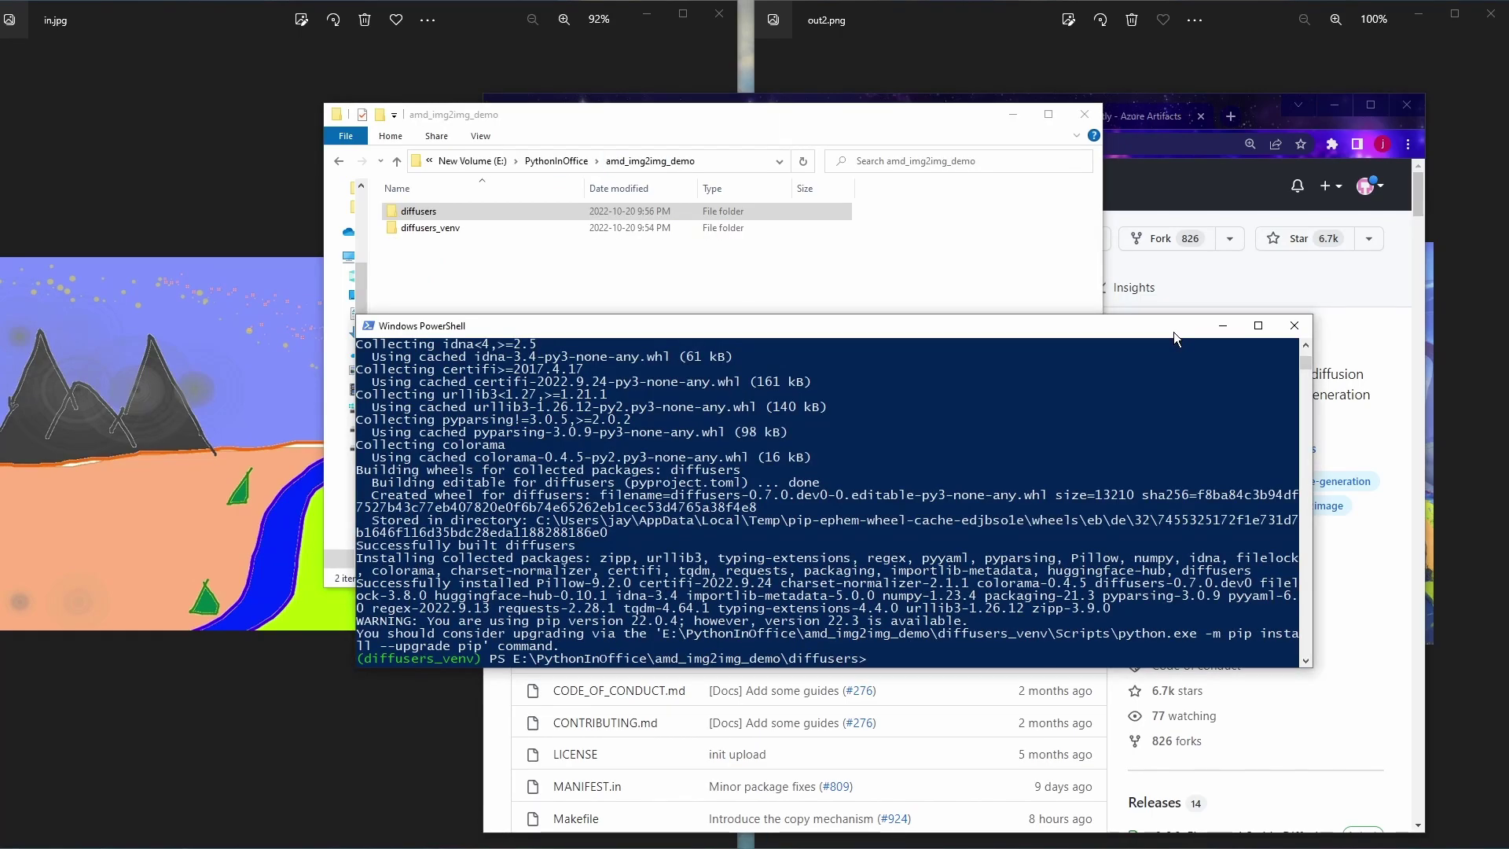
# Install transformers, scipy, ftfy, onnx, onnxruntime and torch with pip in the virtual environment, and highlight onnx in the output
pyautogui.write('pip install transformers scipy ftf')
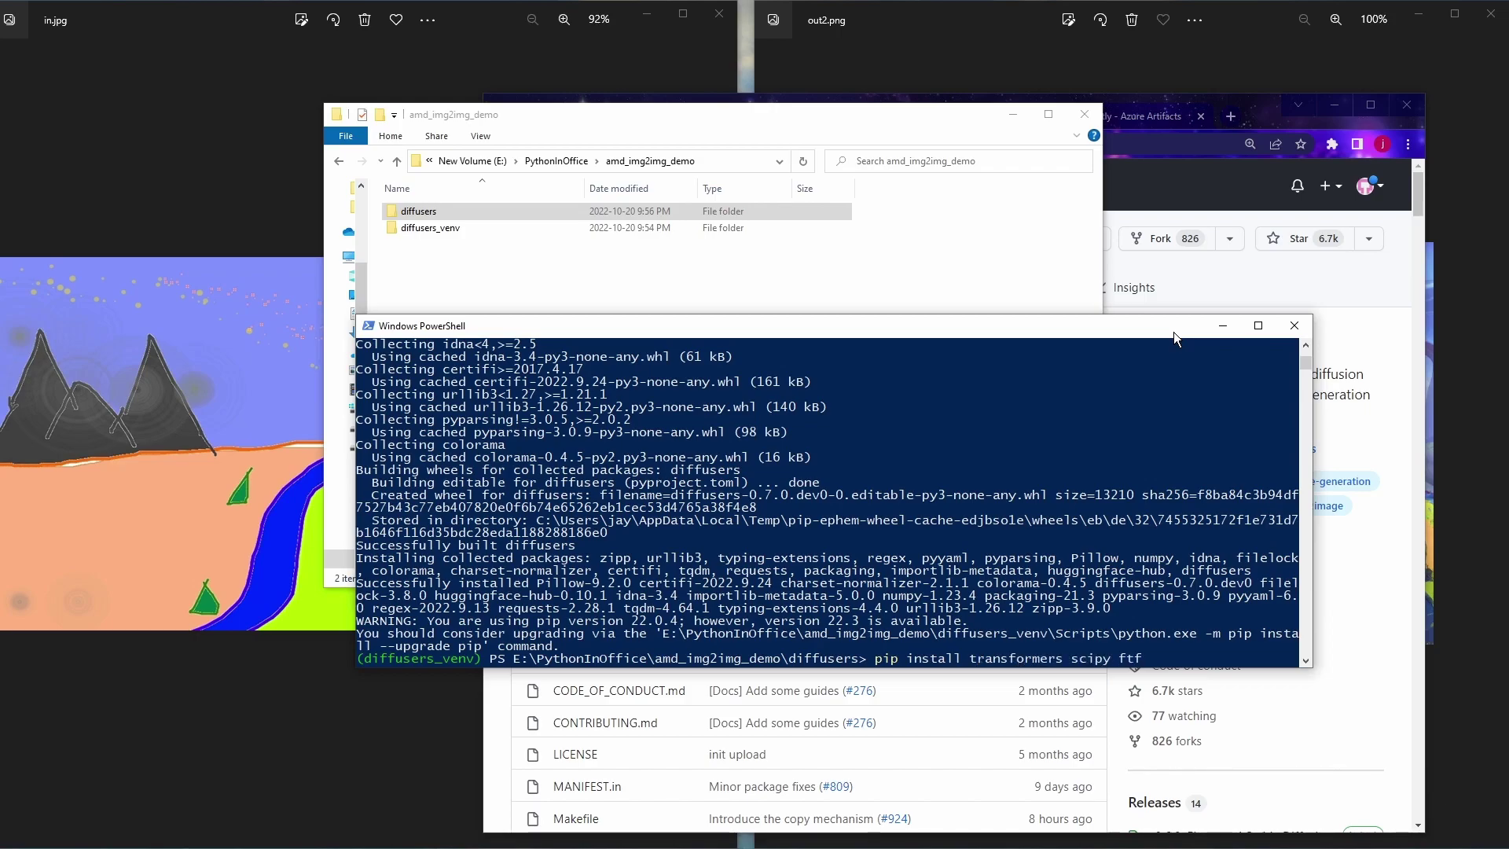
pyautogui.write('y onnx onnxruntime torch')
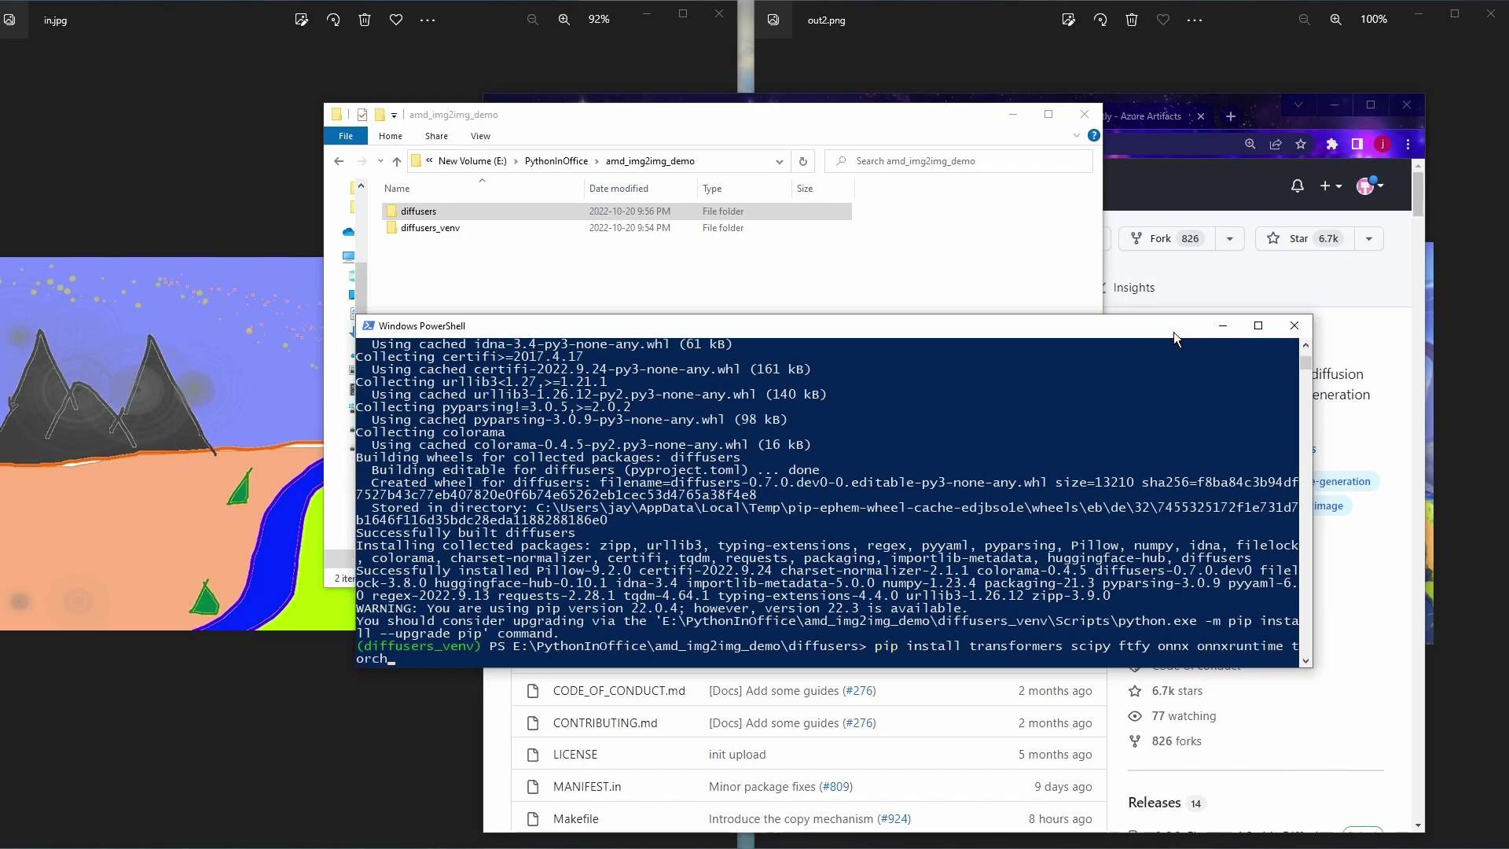
pyautogui.press('Return')
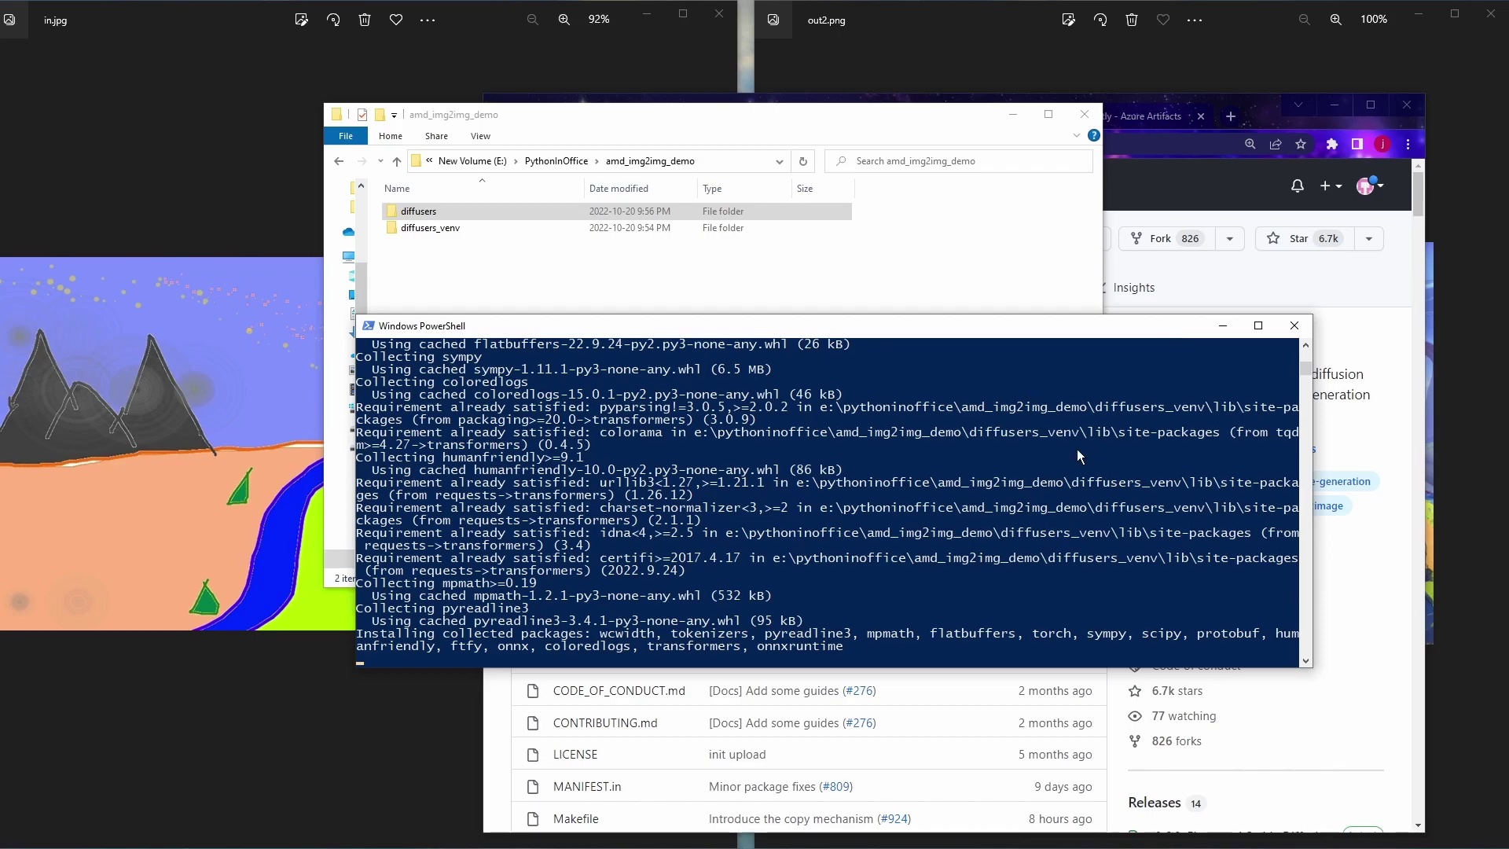
pyautogui.doubleClick(512, 646)
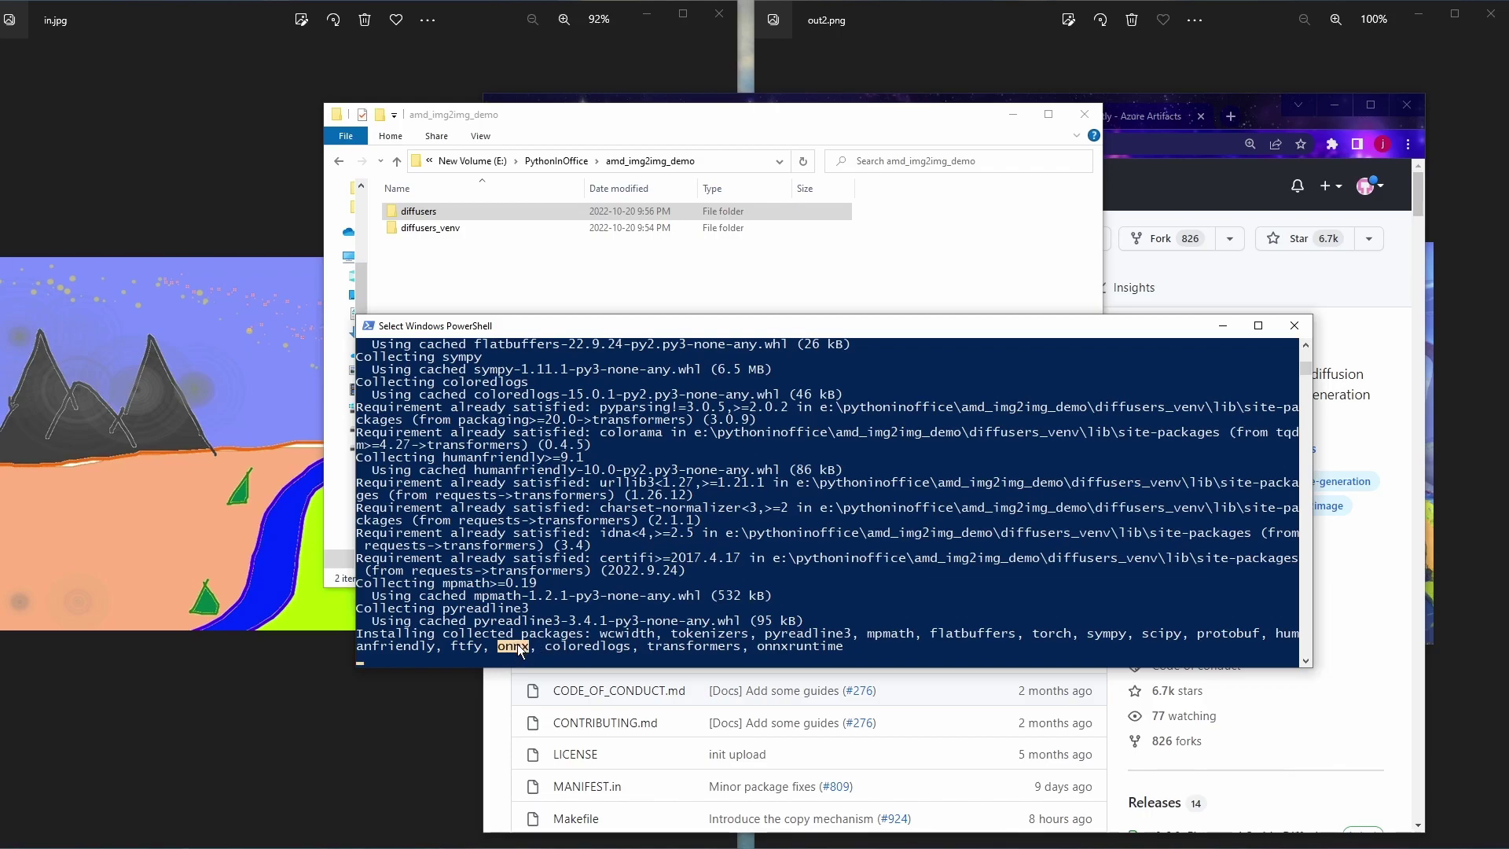
# Go to the PythonInOffice folder and select the ort_nightly_directml-1.13.0 WHL file
pyautogui.click(556, 160)
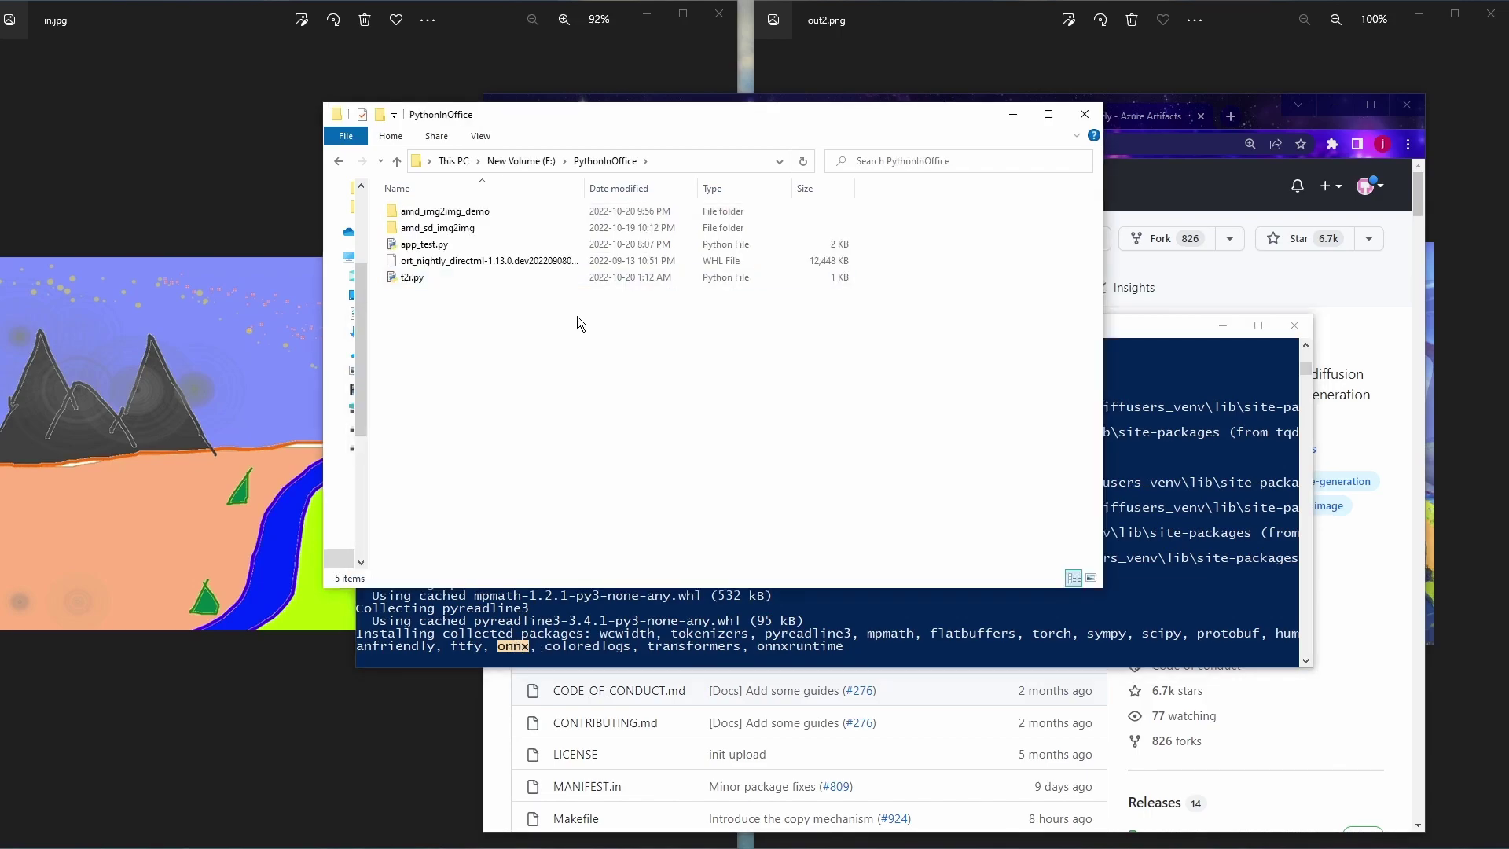
pyautogui.click(493, 261)
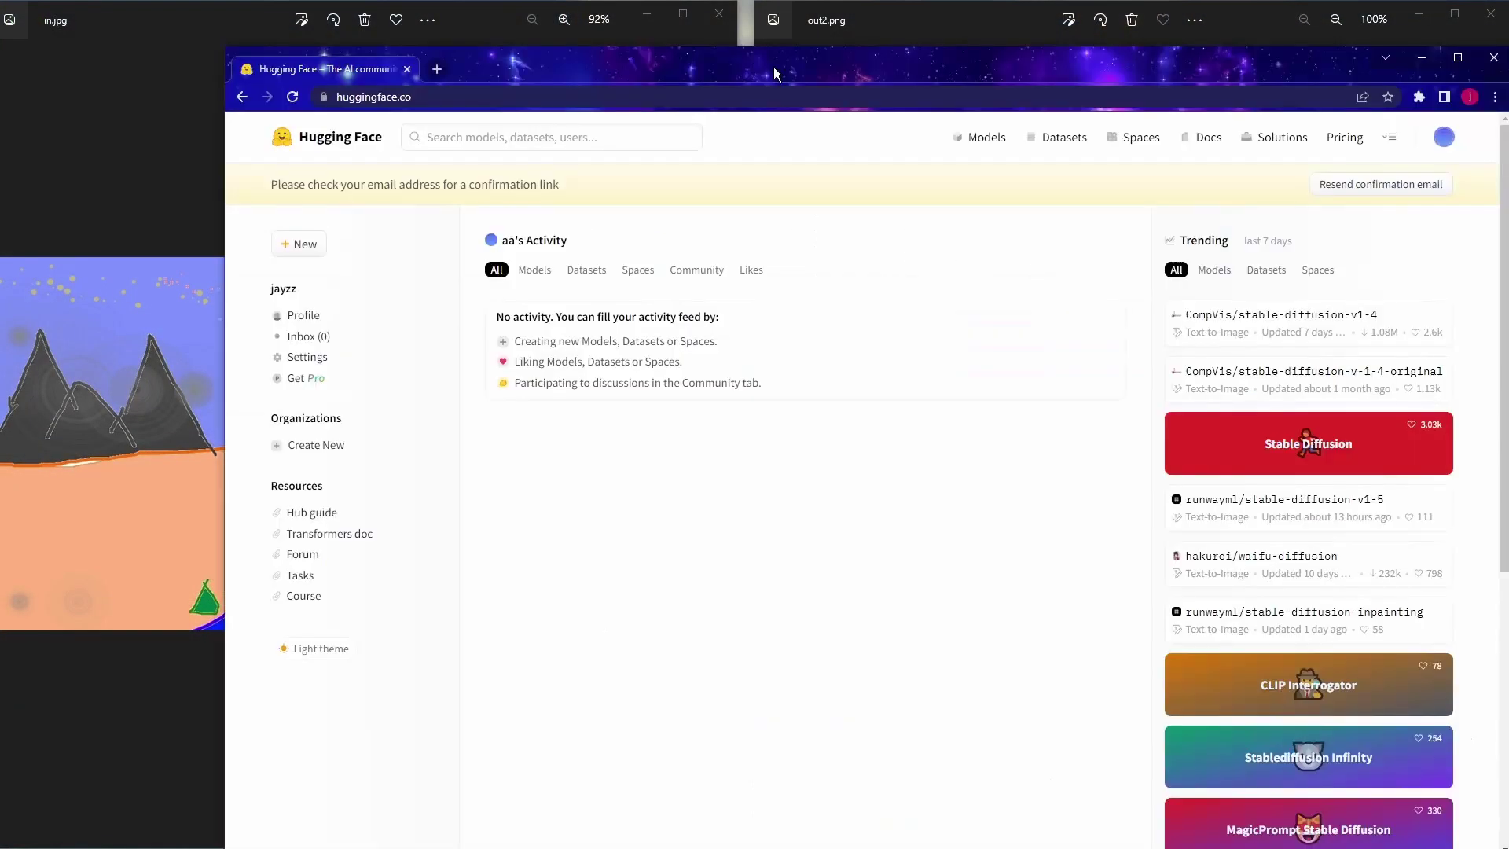
# Reposition the Hugging Face browser window, look at its model search suggestions and reload the homepage
pyautogui.moveTo(773, 68); pyautogui.dragTo(587, 64)
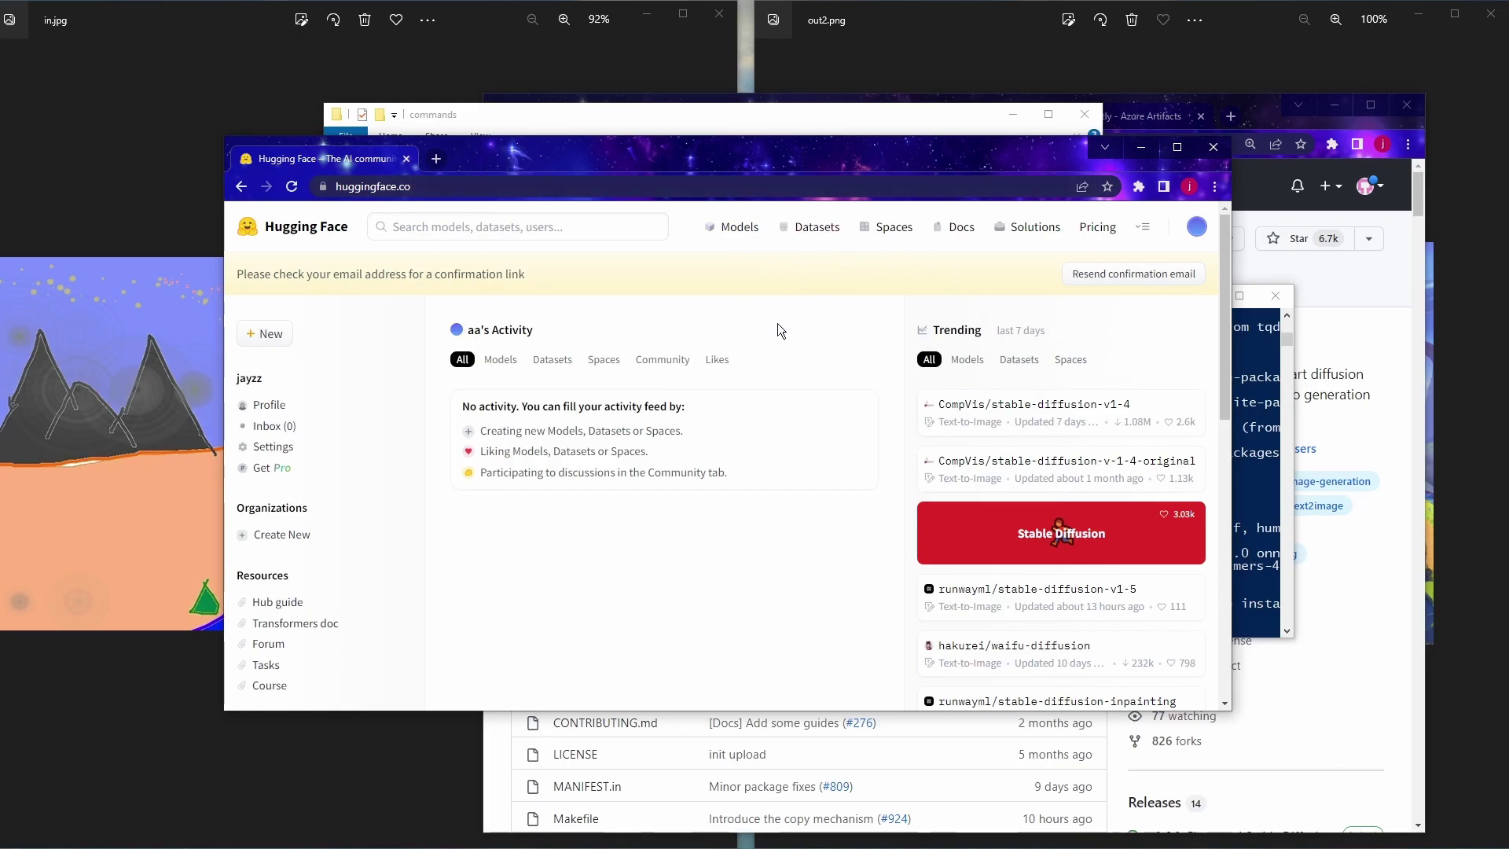
pyautogui.click(573, 227)
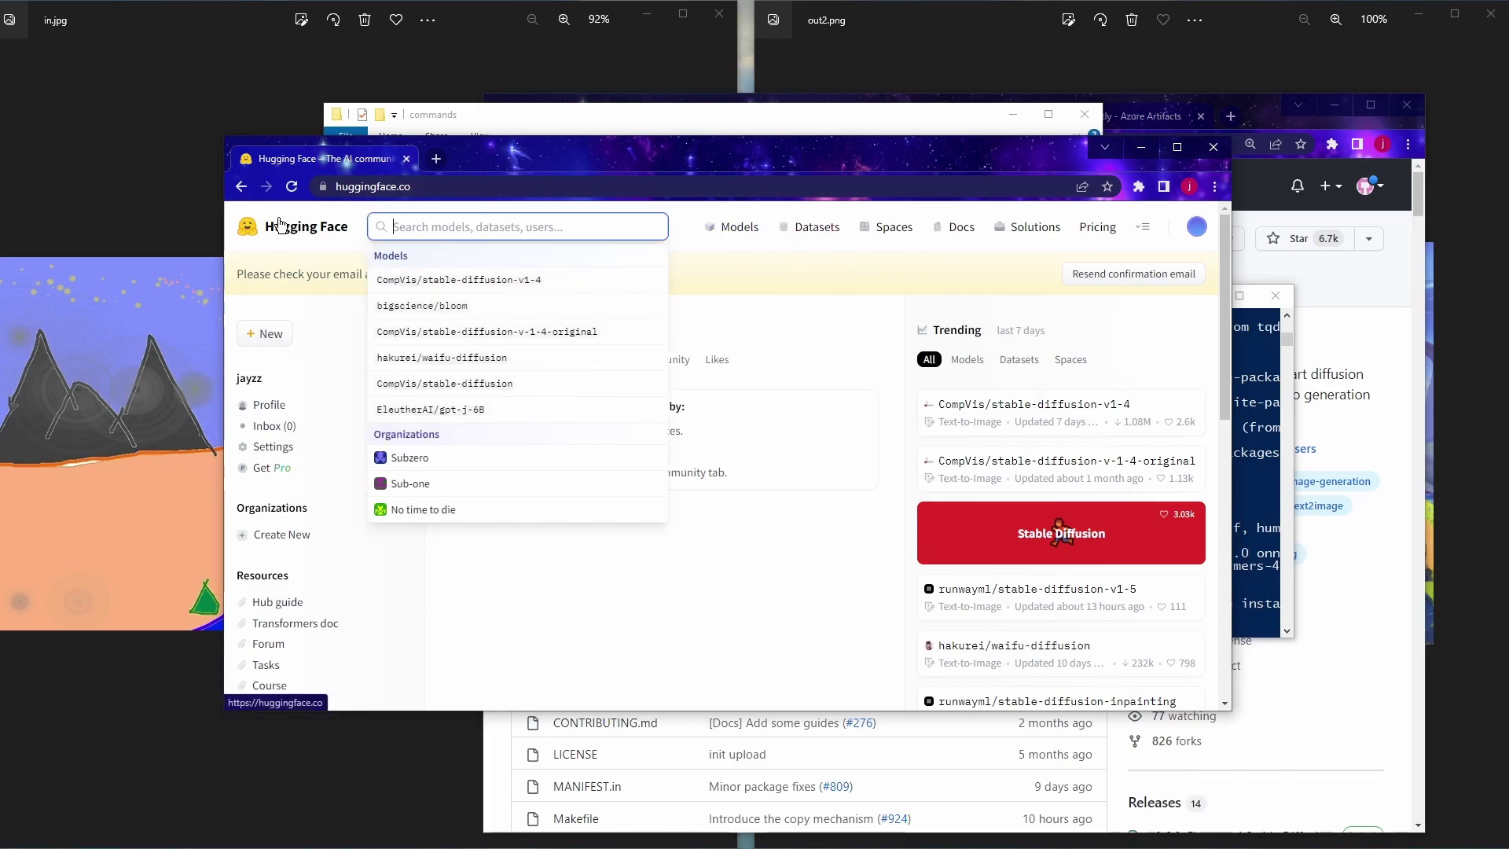
pyautogui.click(325, 238)
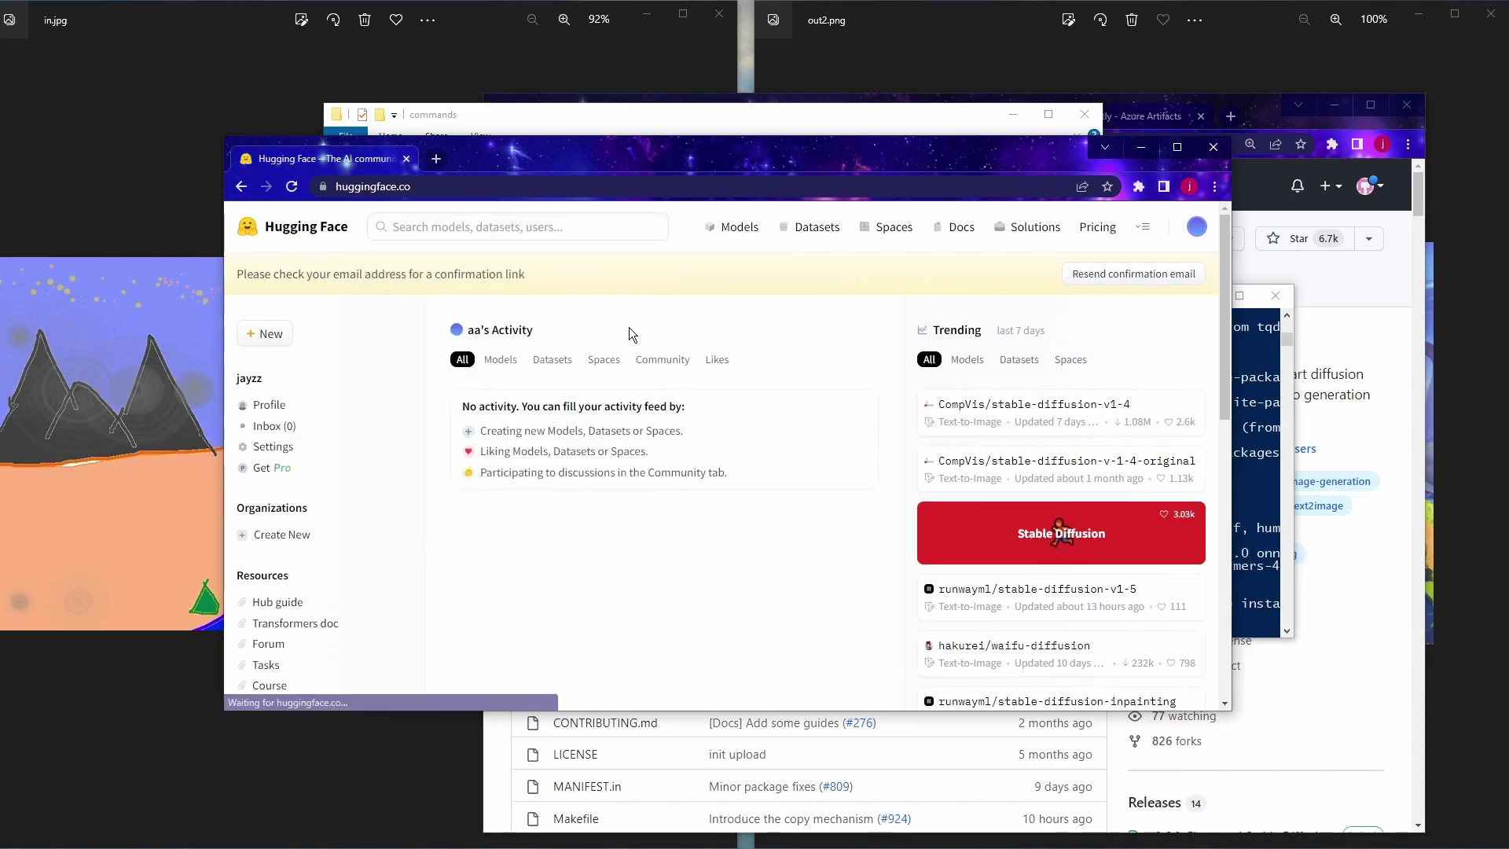
# Widen and reposition the Hugging Face window, search for "stable" and open the CompVis/stable-diffusion-v1-4 model
pyautogui.moveTo(1232, 378); pyautogui.dragTo(1394, 377)
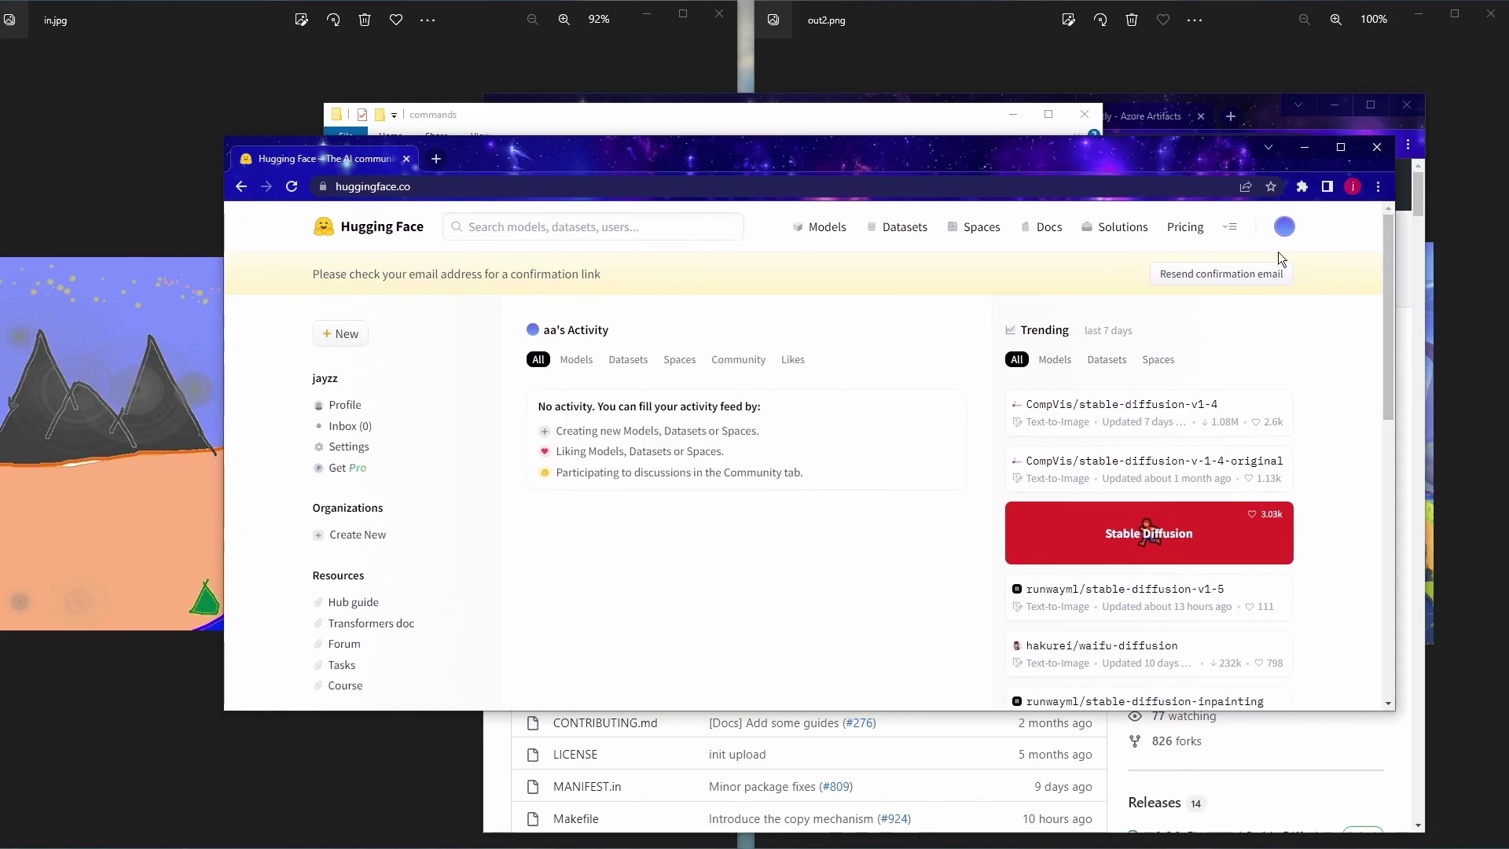
pyautogui.moveTo(1168, 152); pyautogui.dragTo(1062, 141)
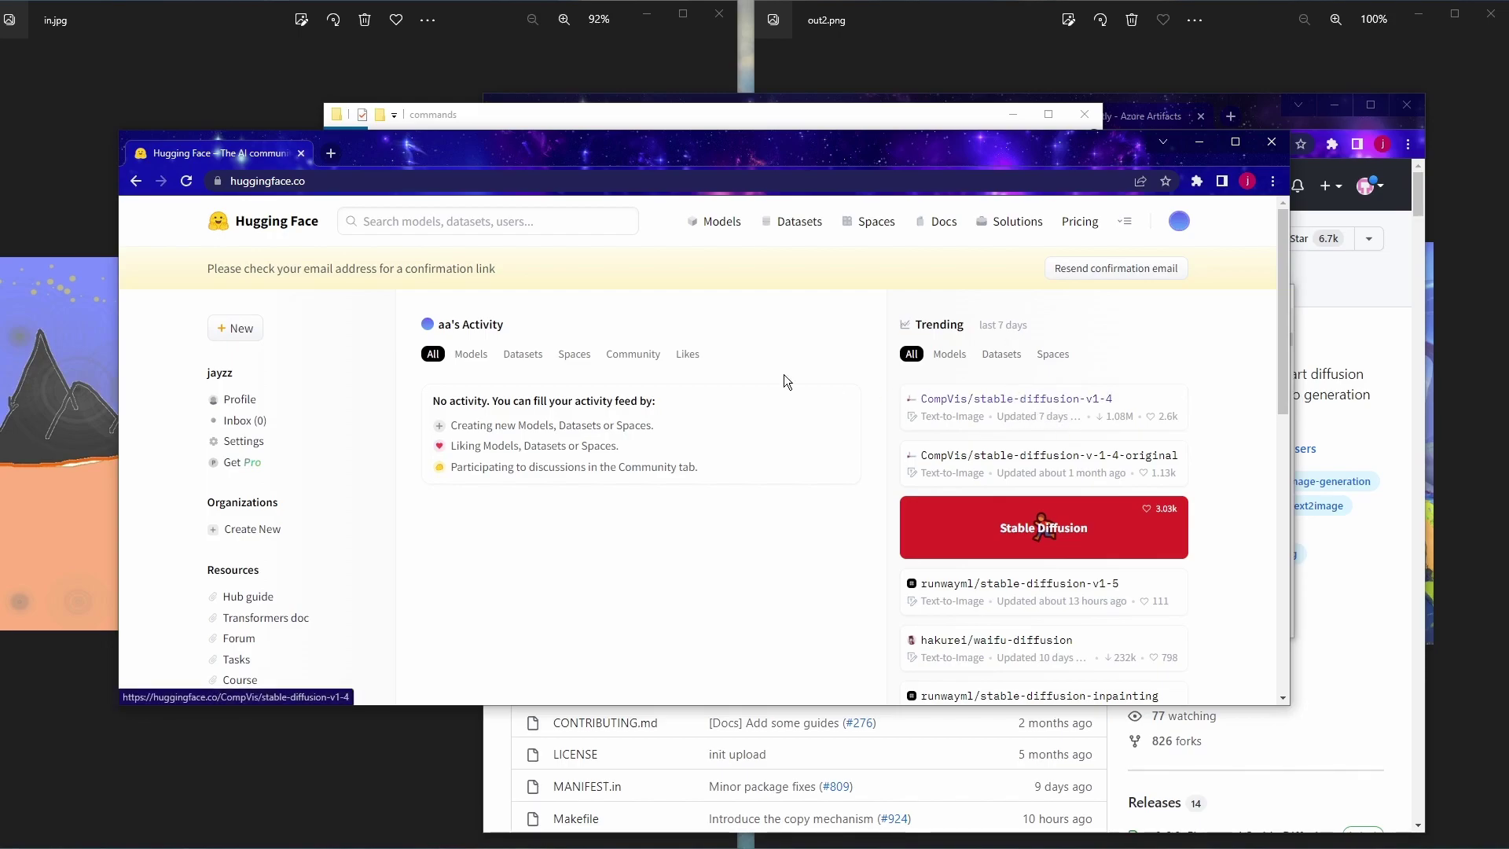
pyautogui.click(463, 224)
pyautogui.write('stable')
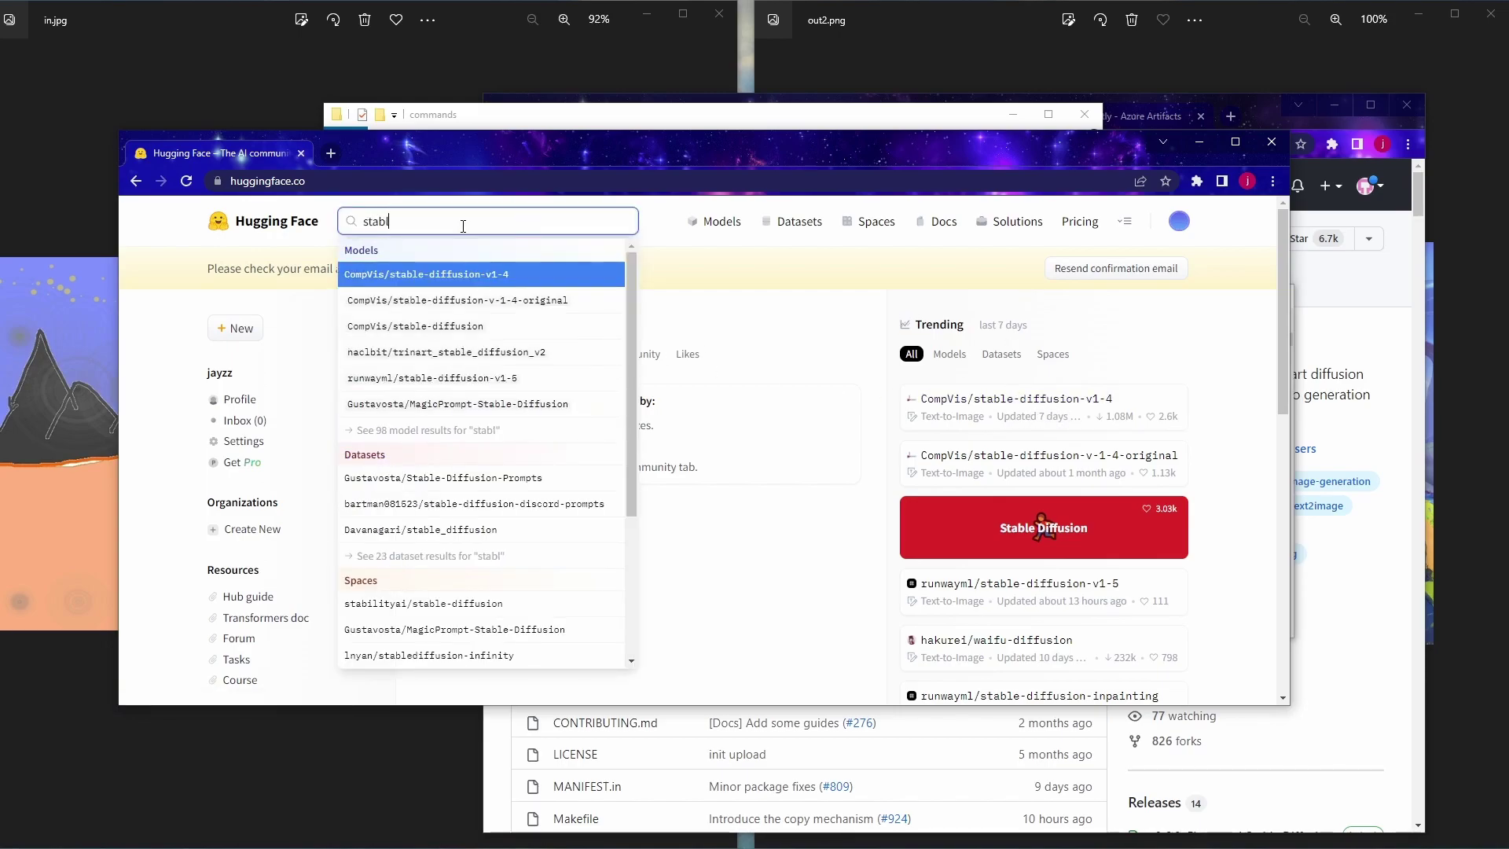
pyautogui.click(466, 280)
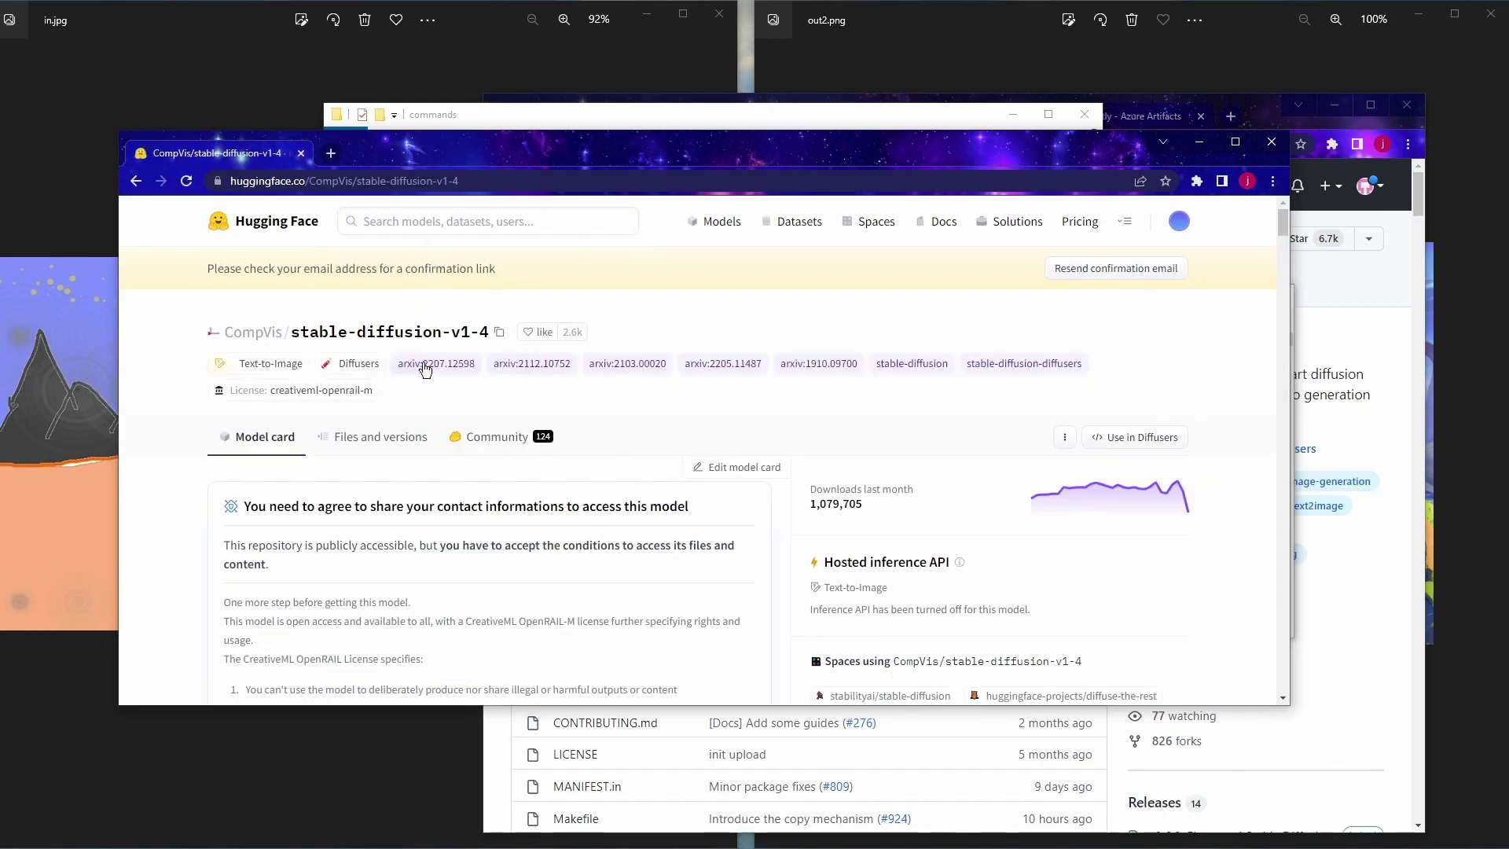
# Review the stable-diffusion-v1-4 access conditions, agree to the license terms and request access to the repository
pyautogui.scroll(-4, 191, 440)
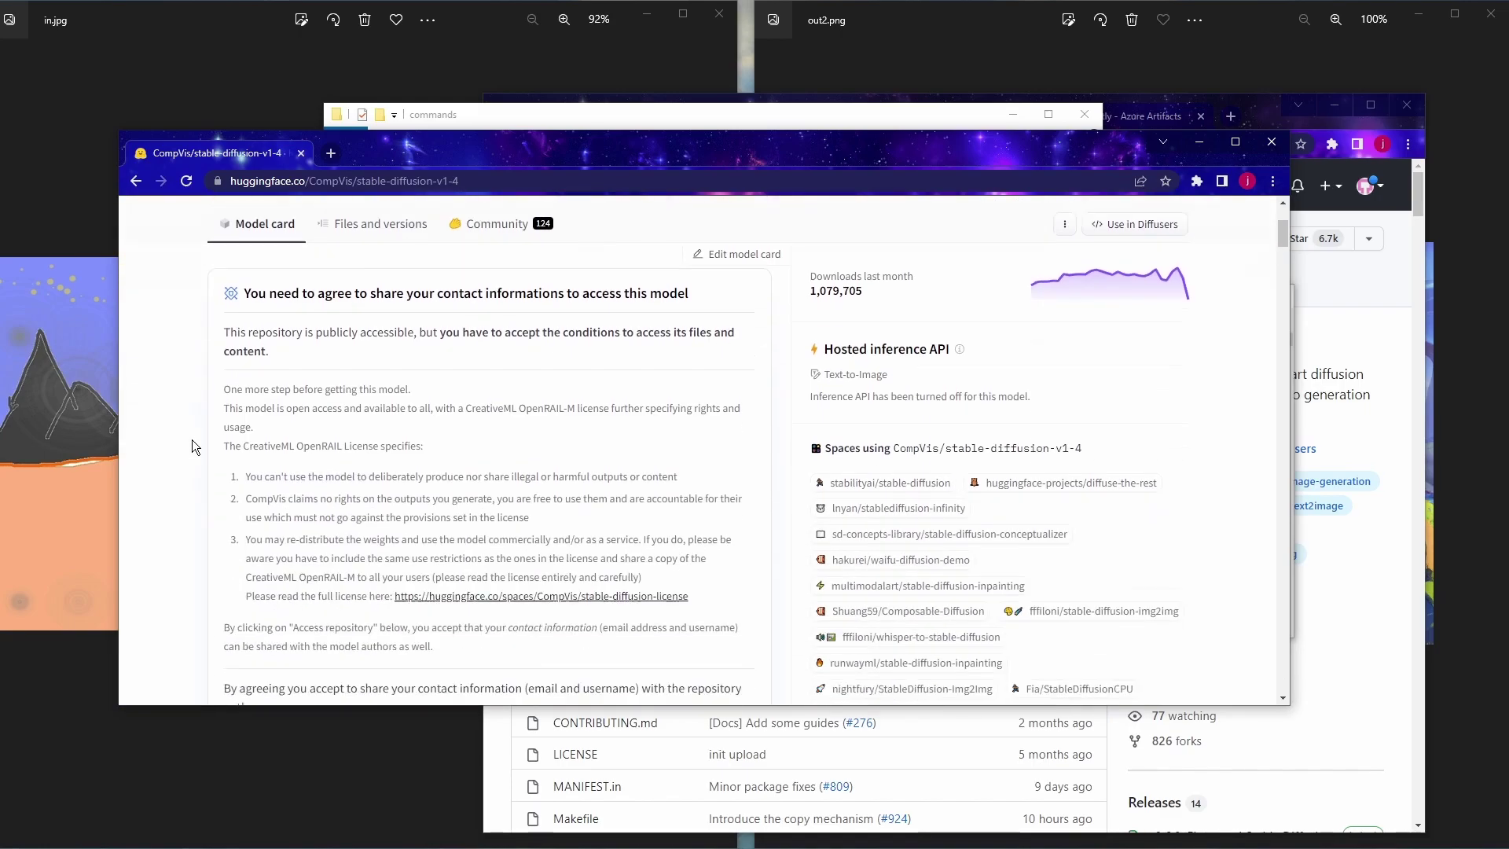
pyautogui.scroll(1, 429, 362)
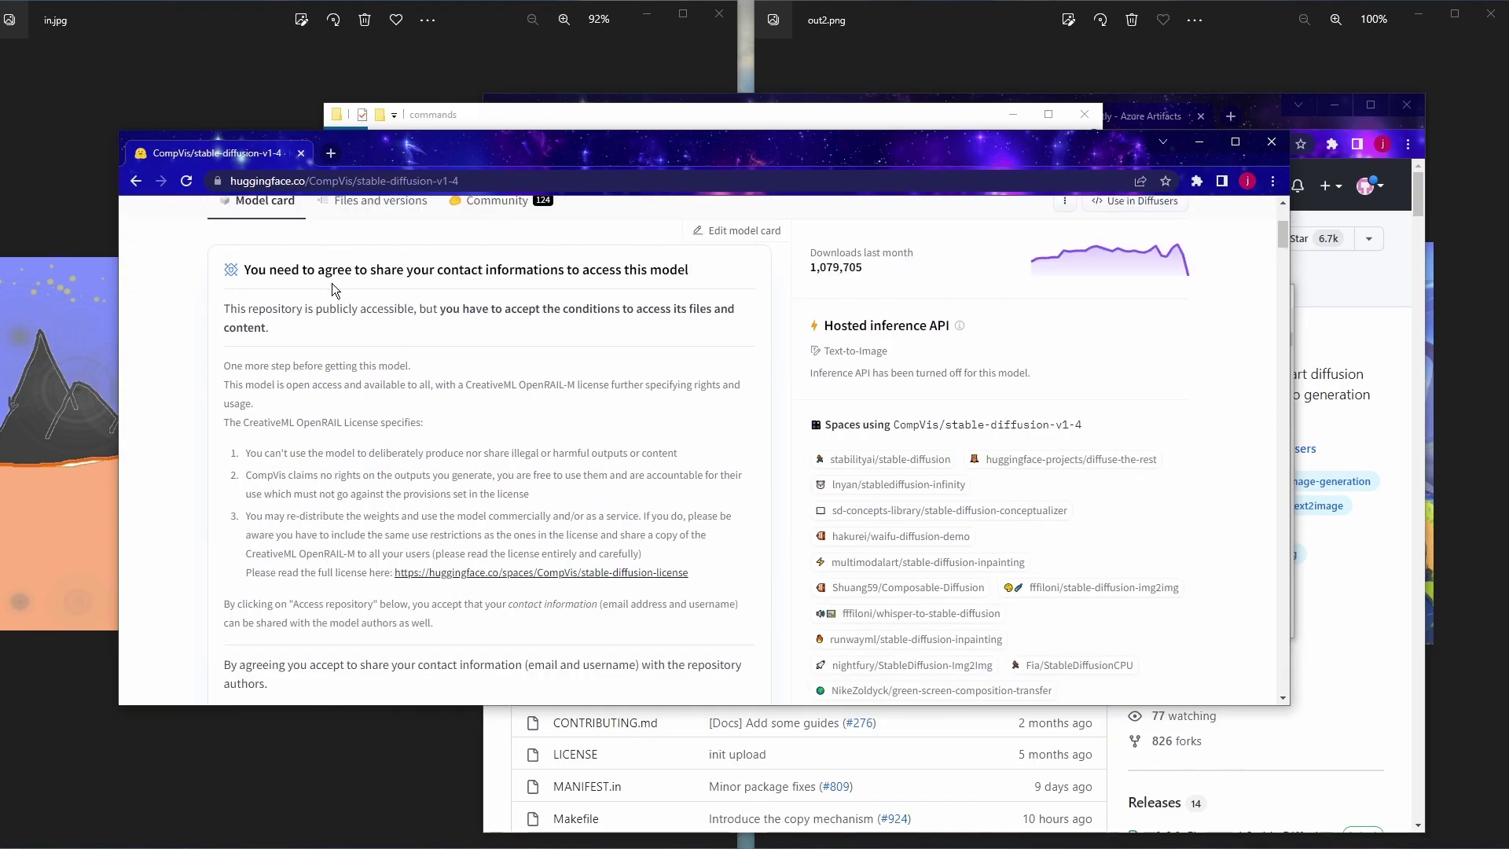
pyautogui.scroll(-2, 332, 283)
pyautogui.click(231, 557)
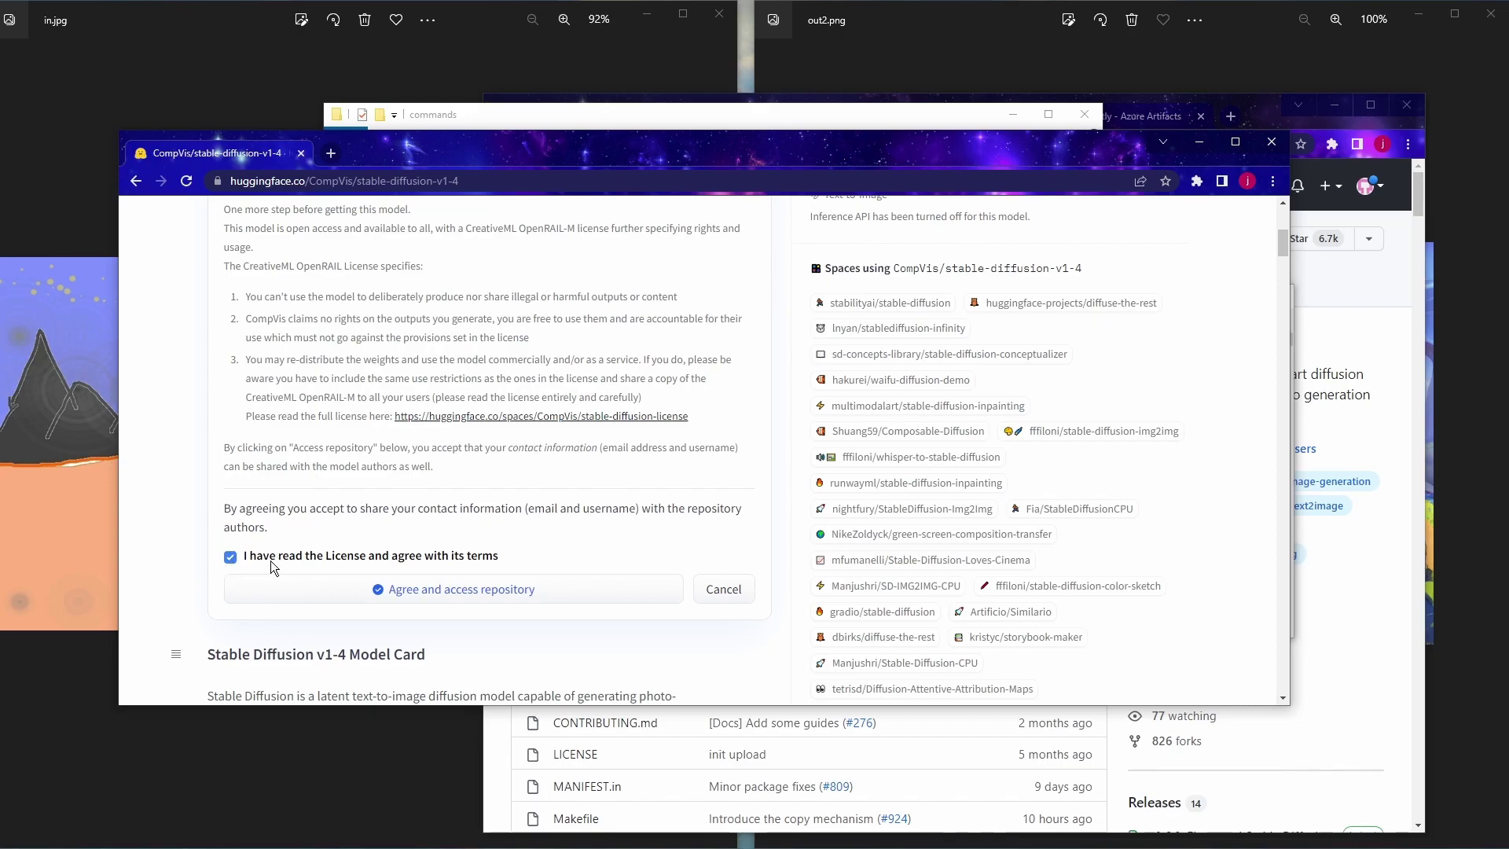
pyautogui.click(572, 597)
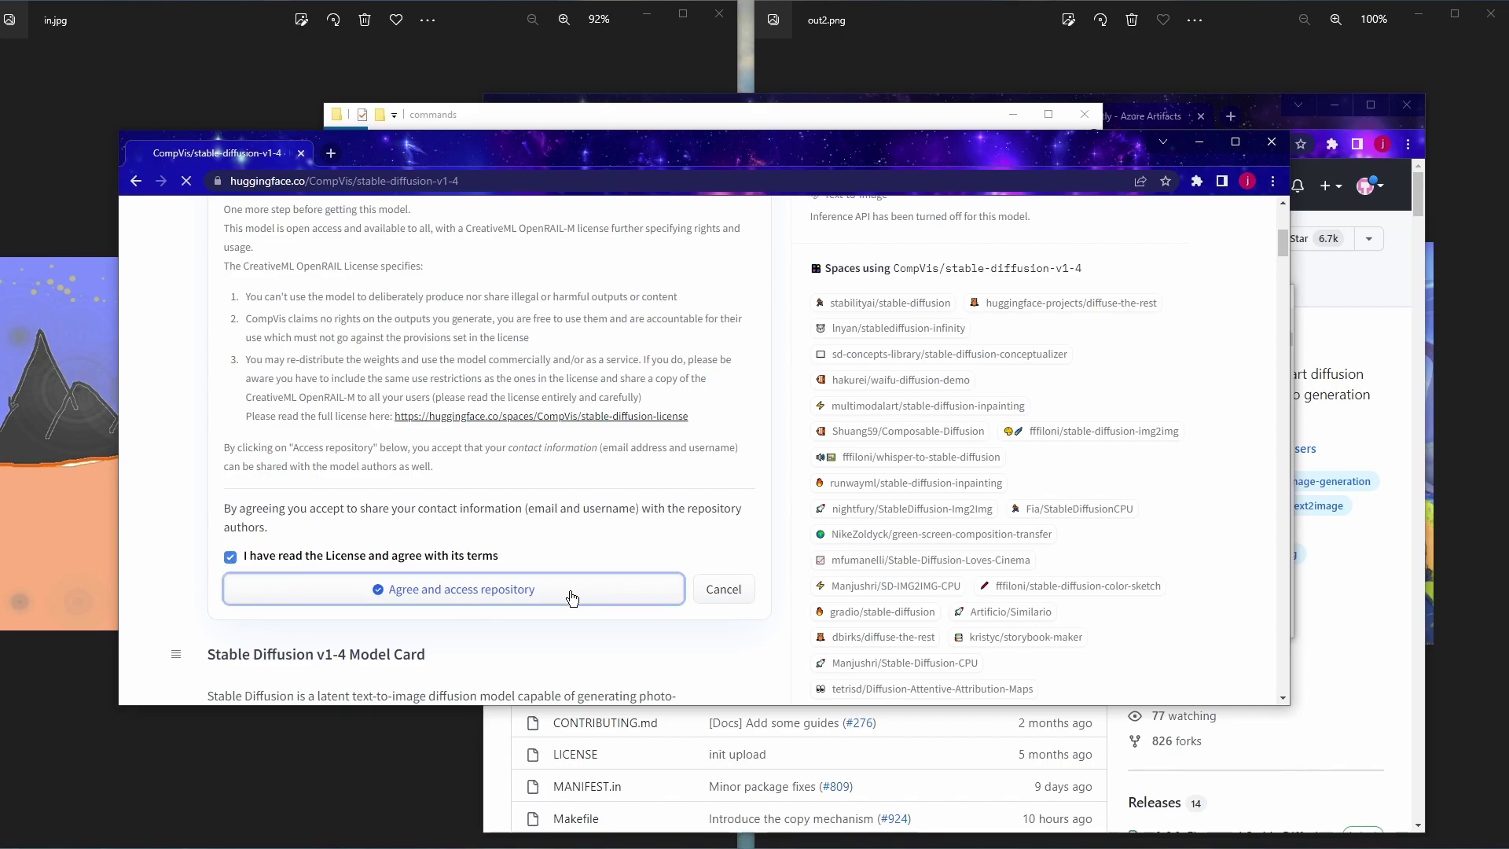
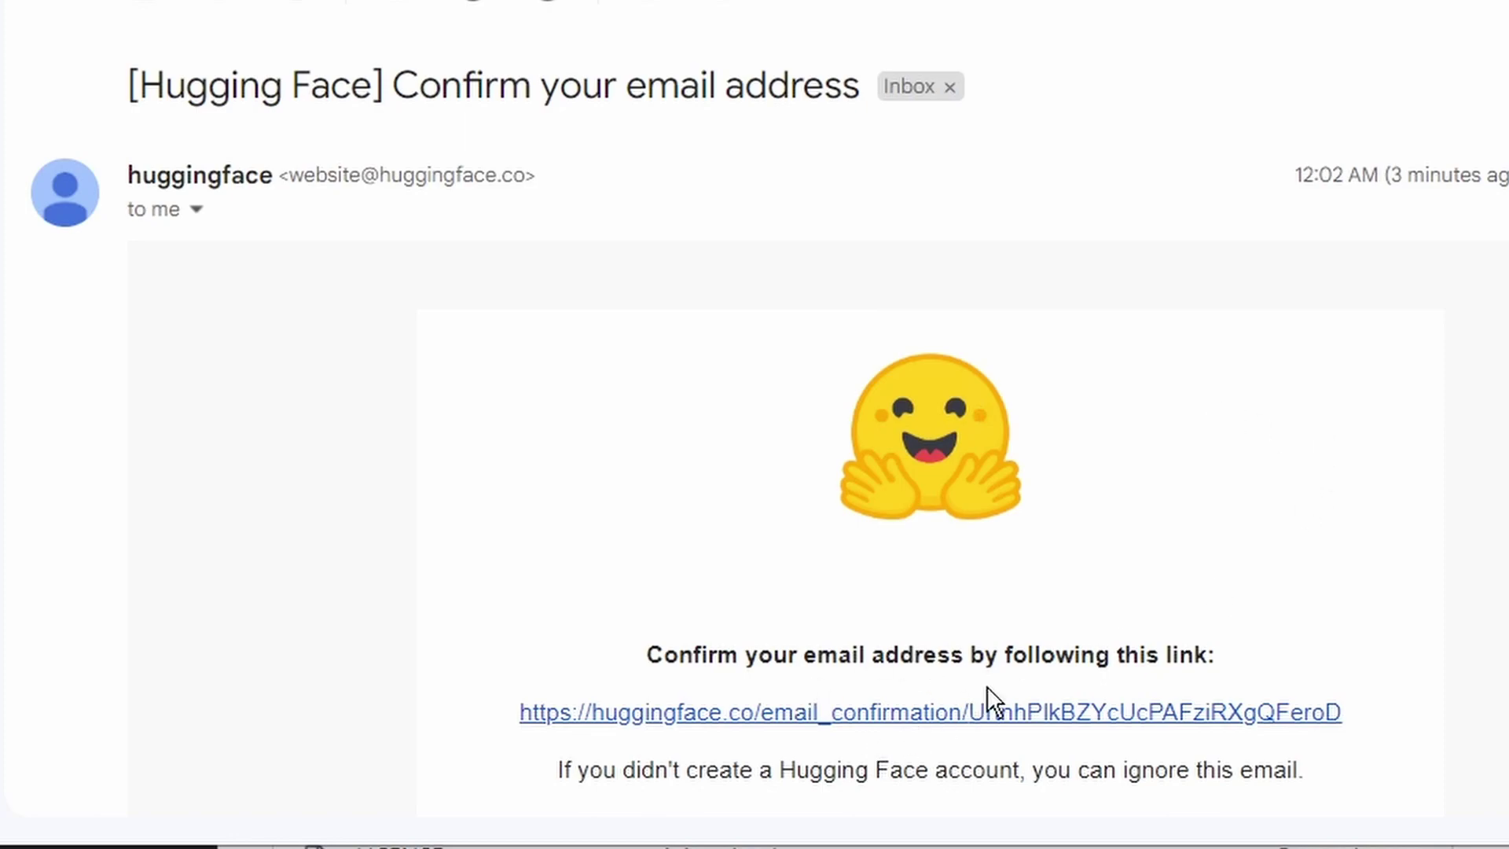
# Follow the Hugging Face email confirmation link, then reload the account's Access Tokens settings
pyautogui.click(1004, 711)
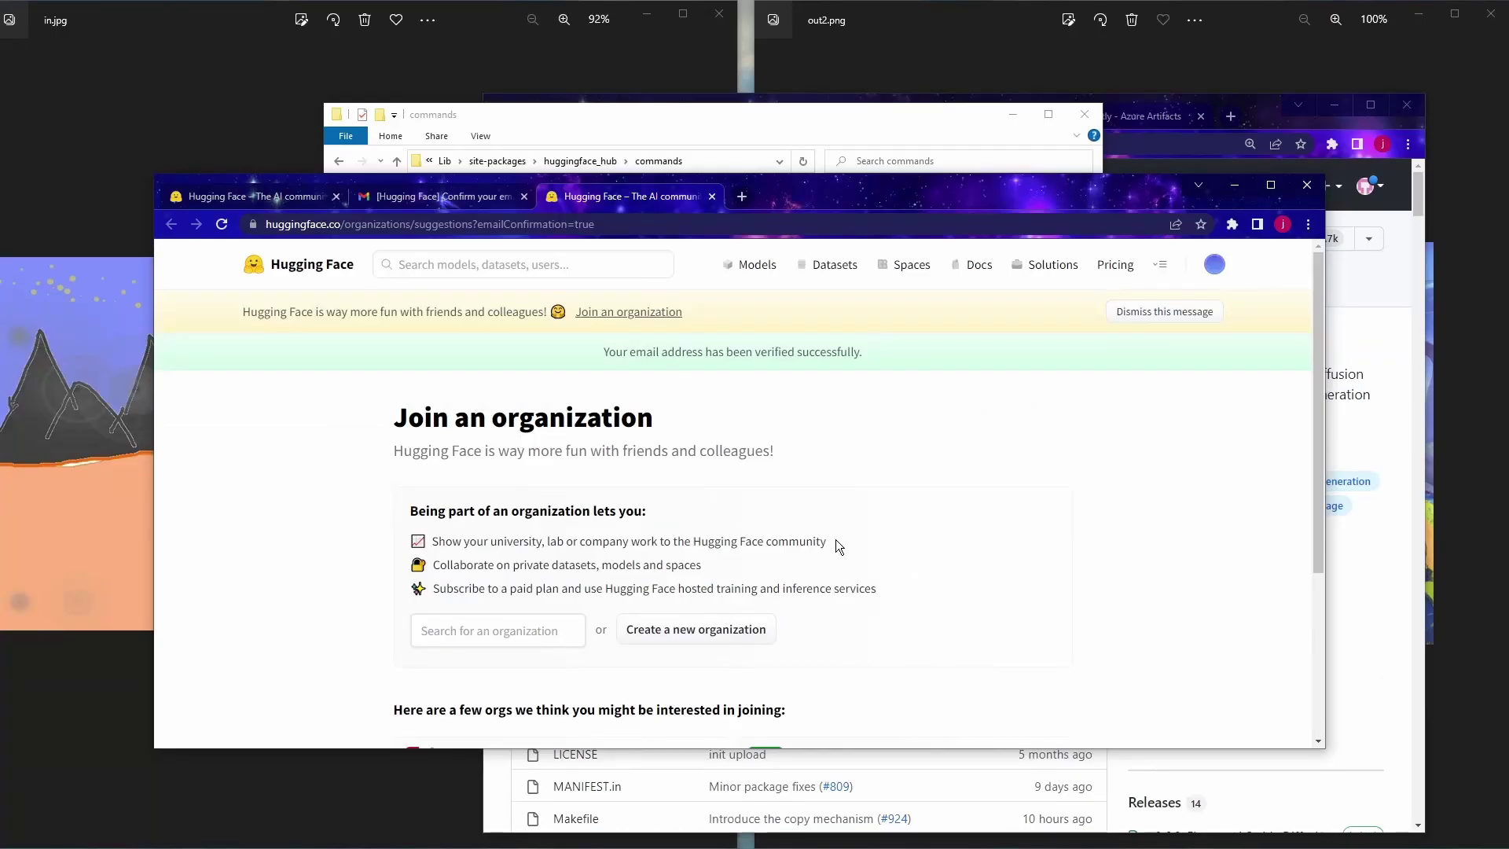
pyautogui.click(264, 204)
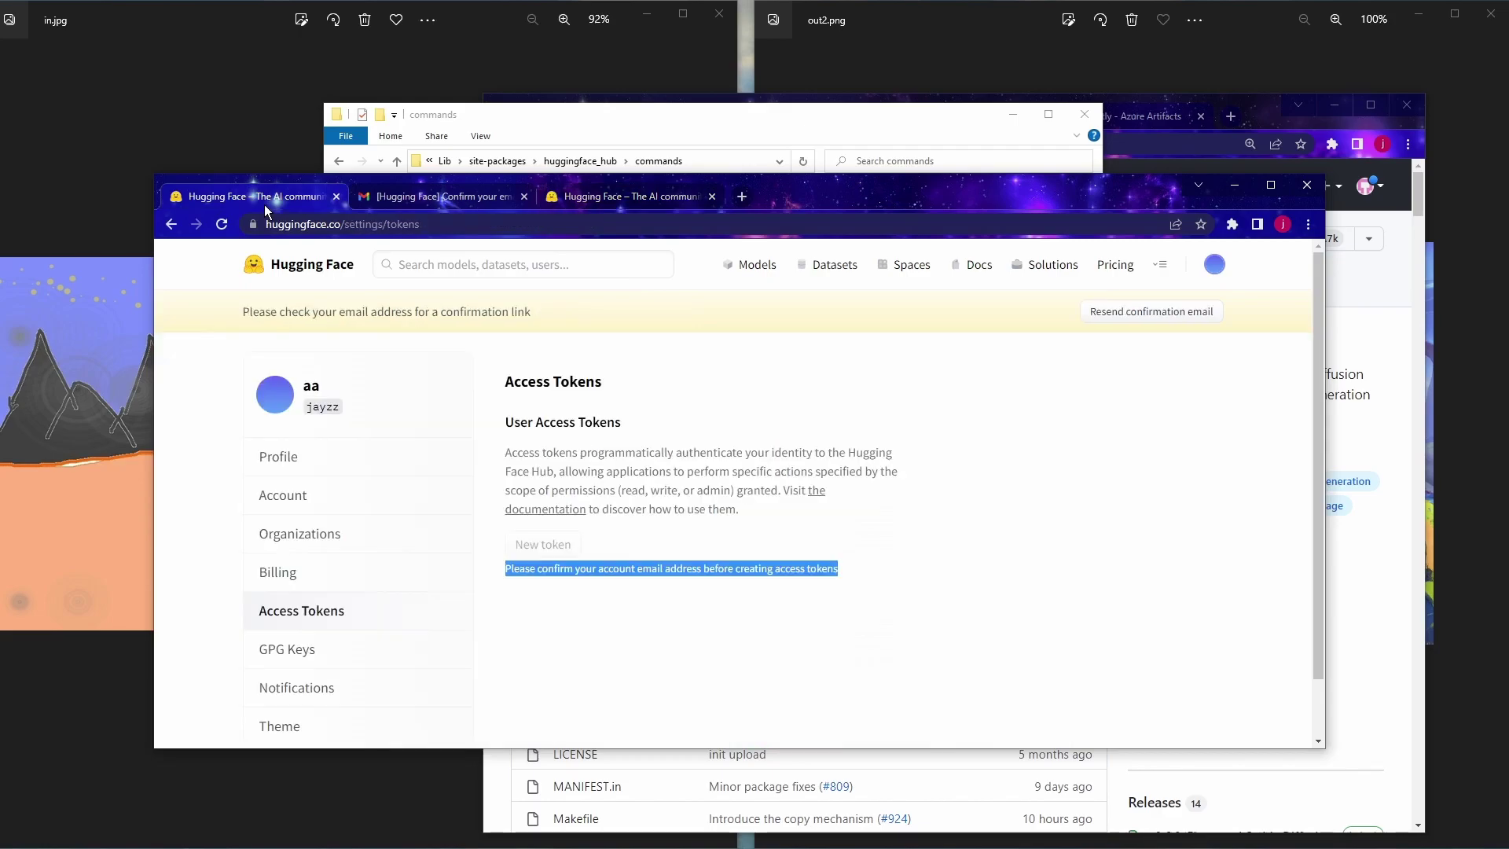
pyautogui.click(294, 621)
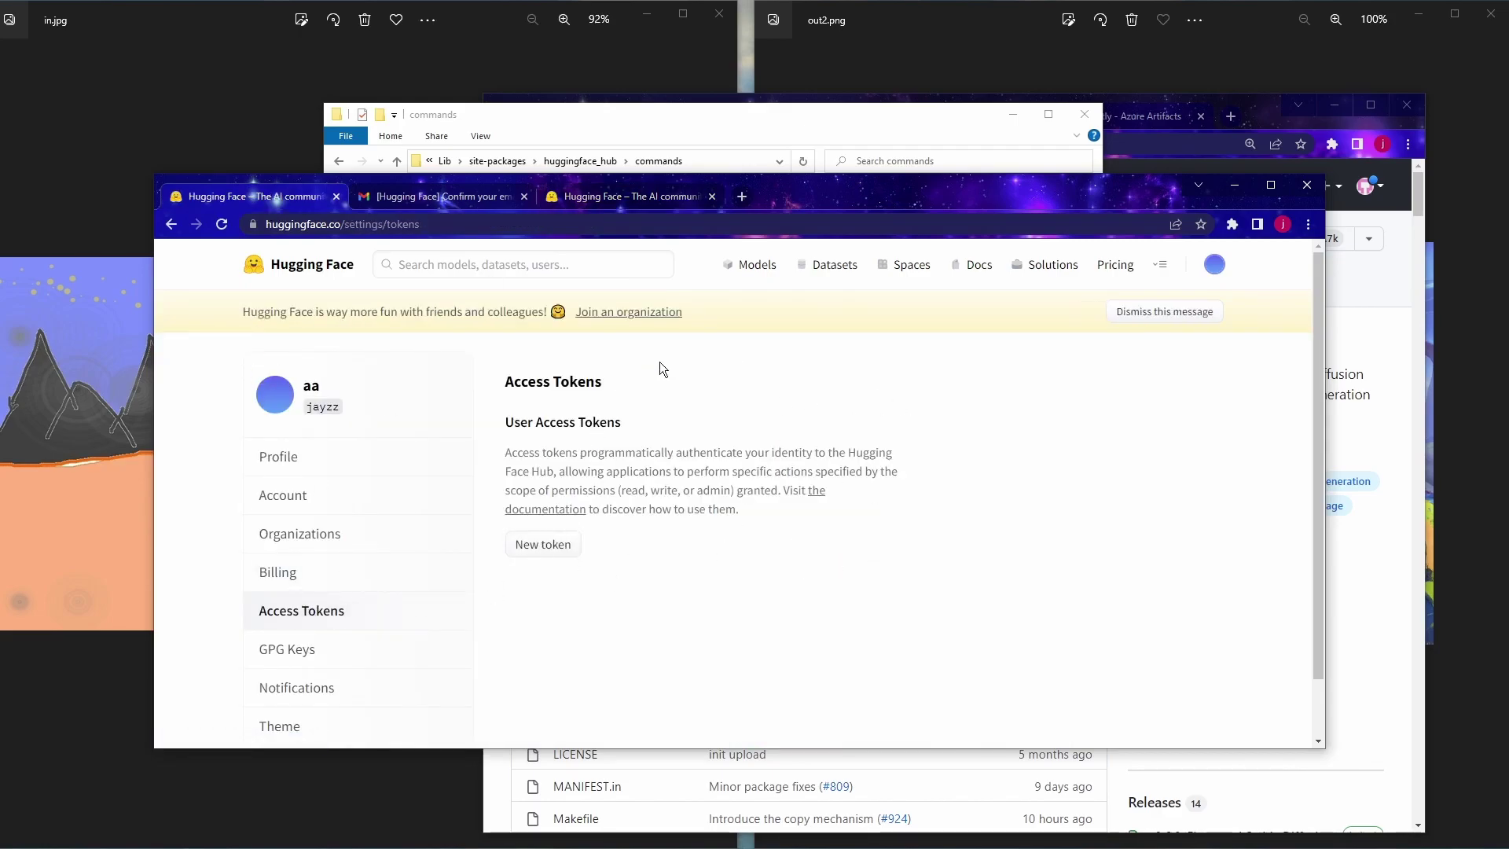
# Generate a new Hugging Face access token named amd_venv with the read role and copy it
pyautogui.click(568, 544)
pyautogui.click(727, 480)
pyautogui.write('amd_venv')
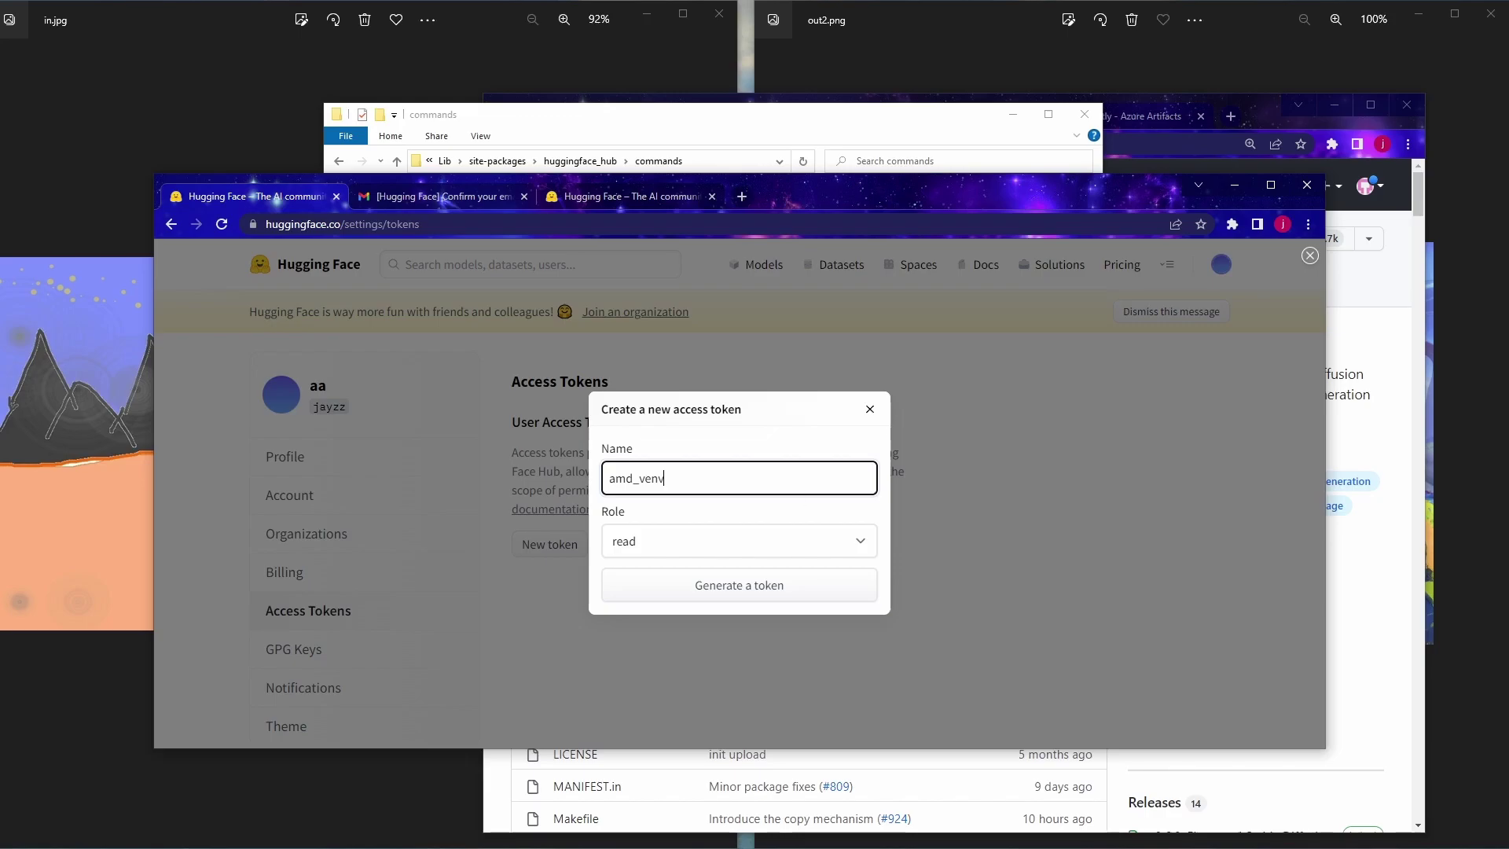
pyautogui.click(613, 538)
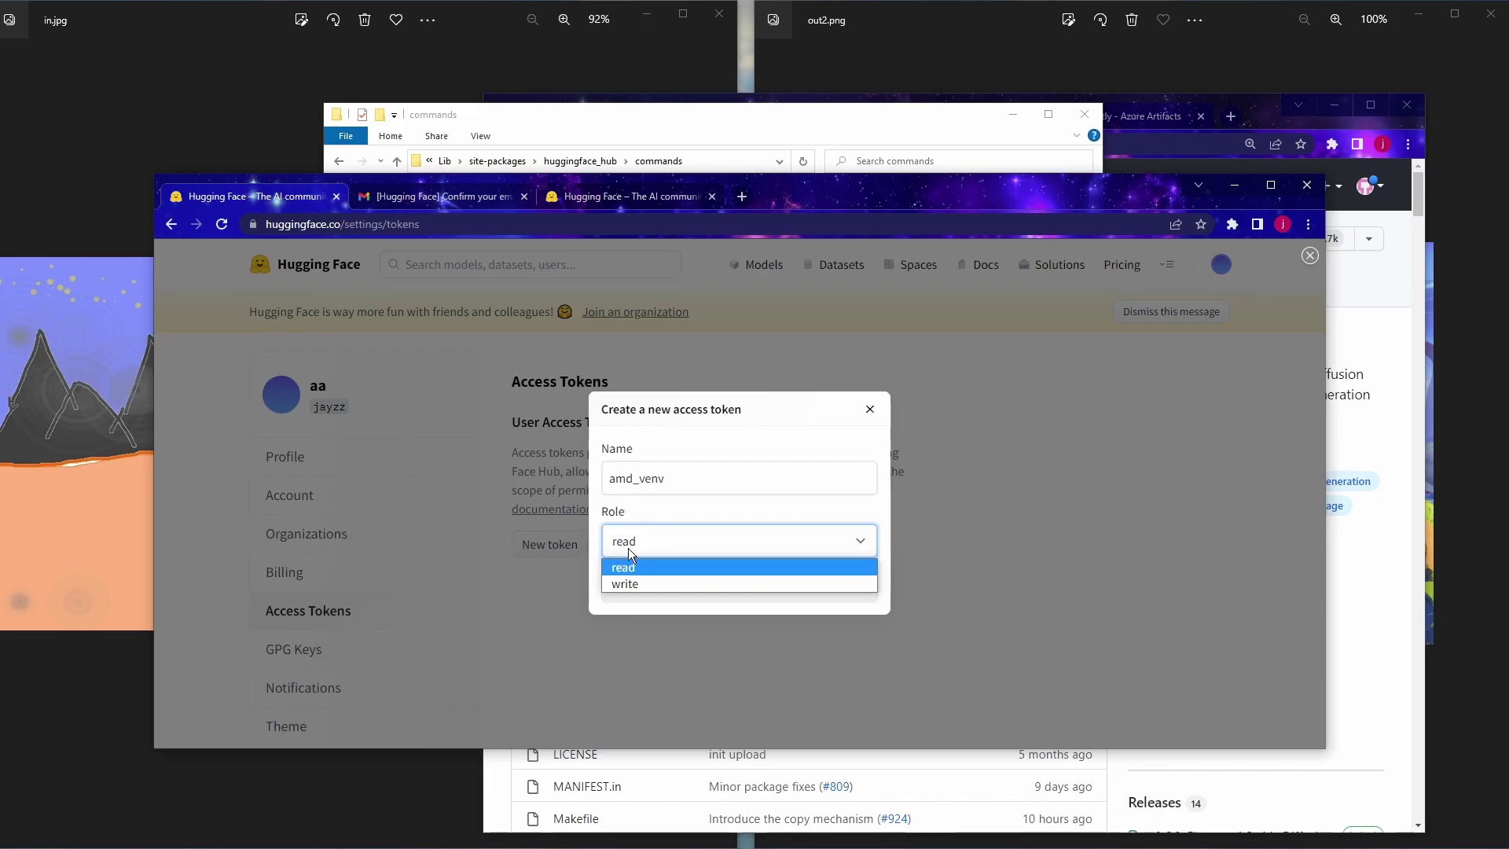
pyautogui.click(688, 512)
pyautogui.click(746, 588)
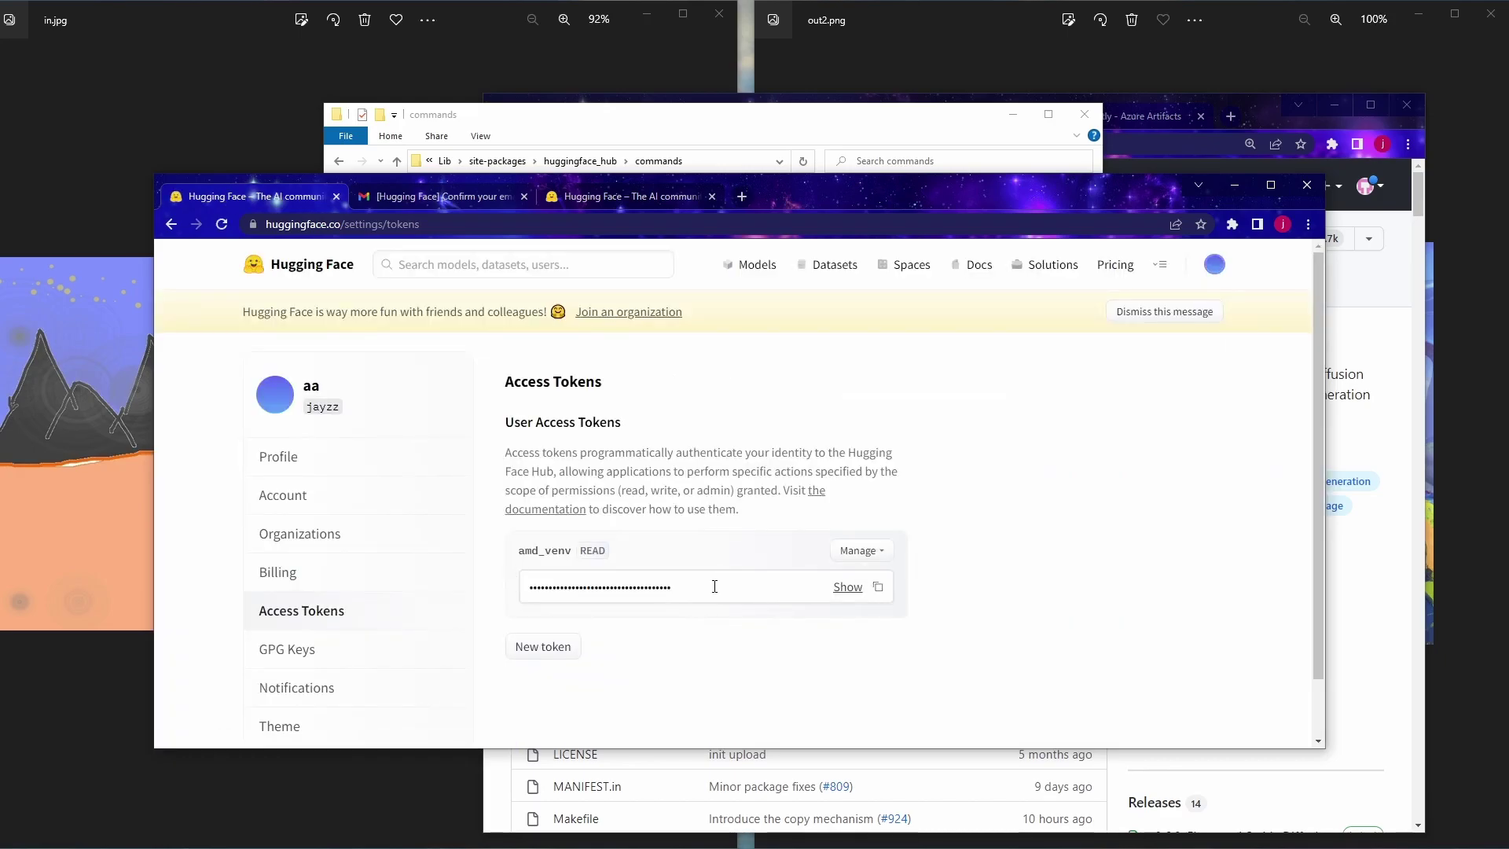
pyautogui.click(714, 586)
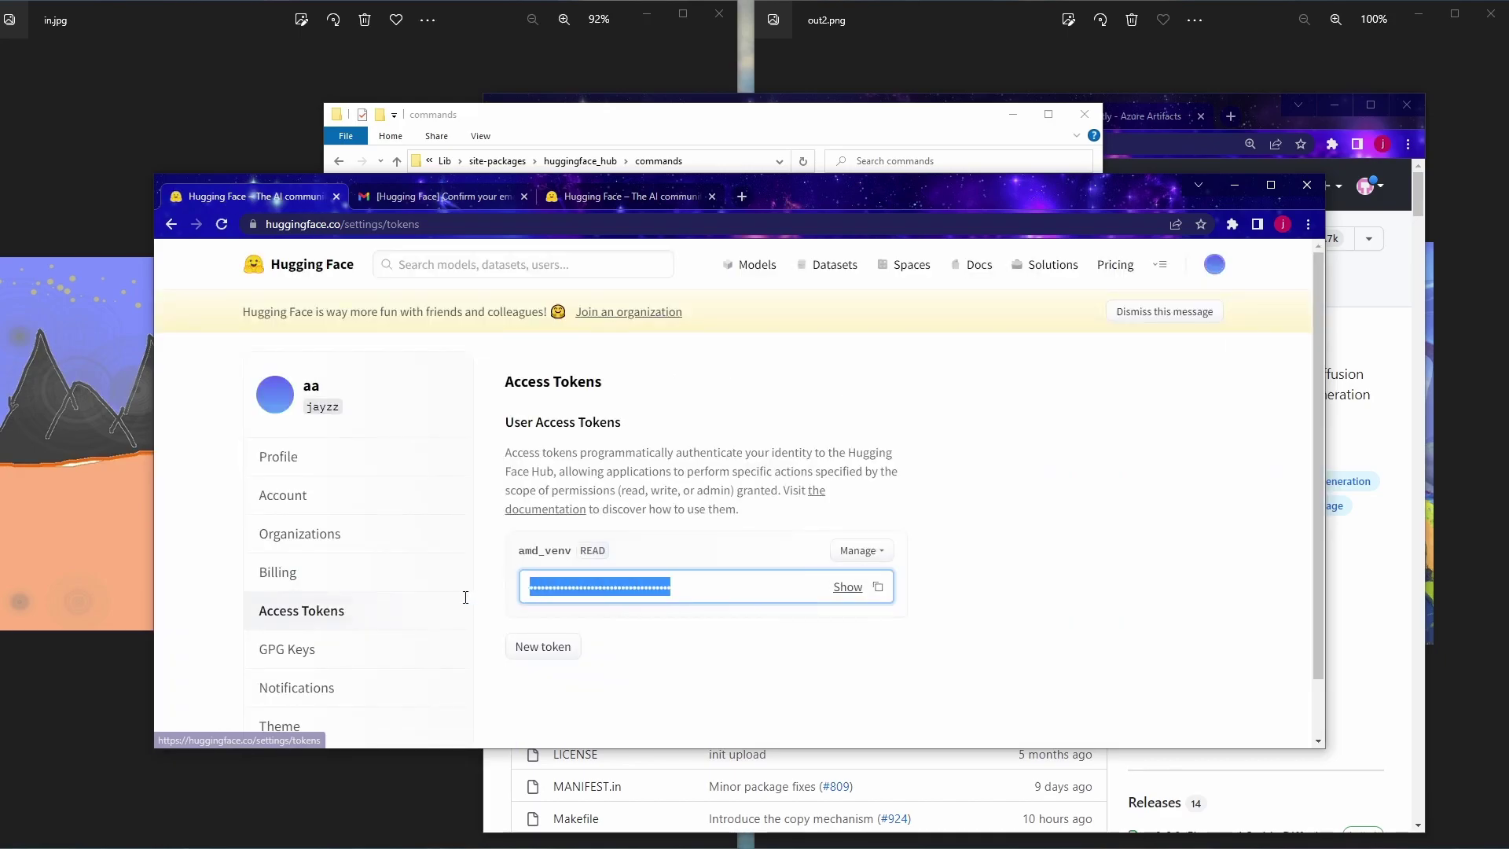
pyautogui.click(878, 589)
pyautogui.click(880, 596)
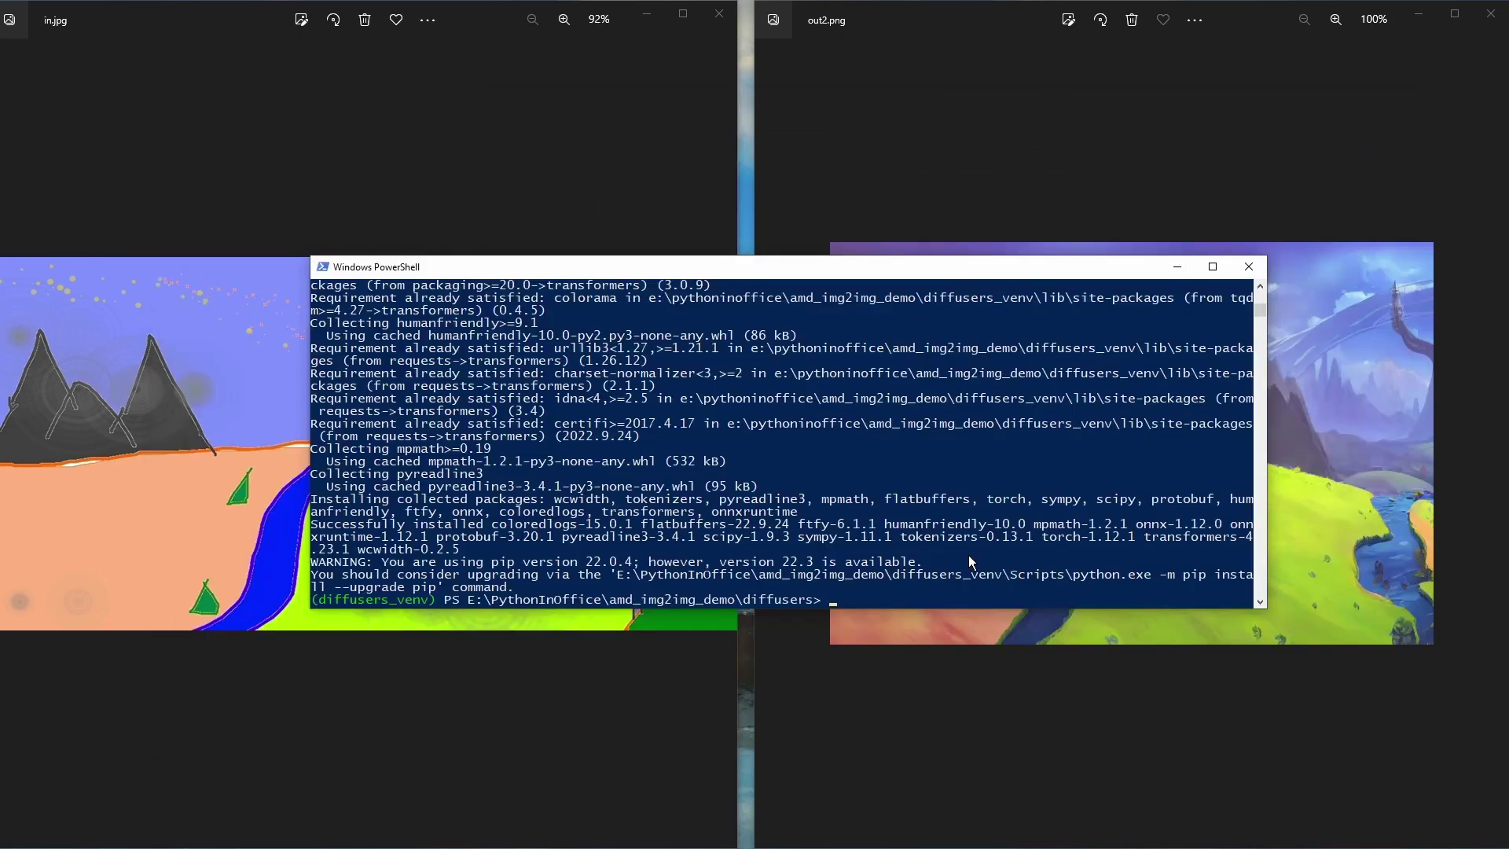
# Switch to PowerShell, log in with huggingface-cli login by pasting the access token, and highlight the login result
pyautogui.write('huggingface-cli login')
pyautogui.press('Return')
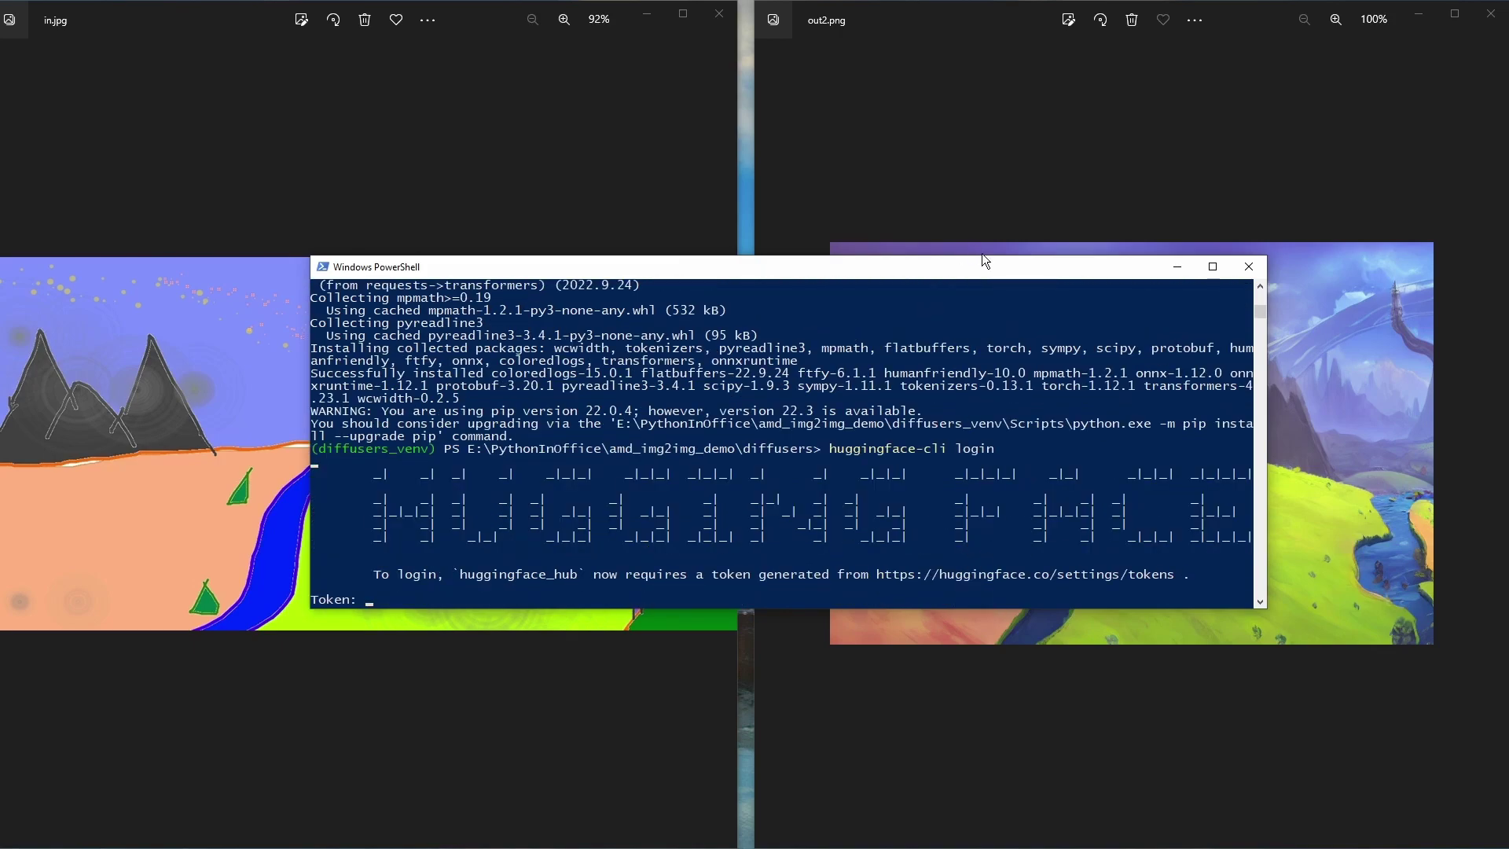
pyautogui.moveTo(989, 267); pyautogui.dragTo(909, 265)
pyautogui.moveTo(1184, 543); pyautogui.dragTo(1359, 543)
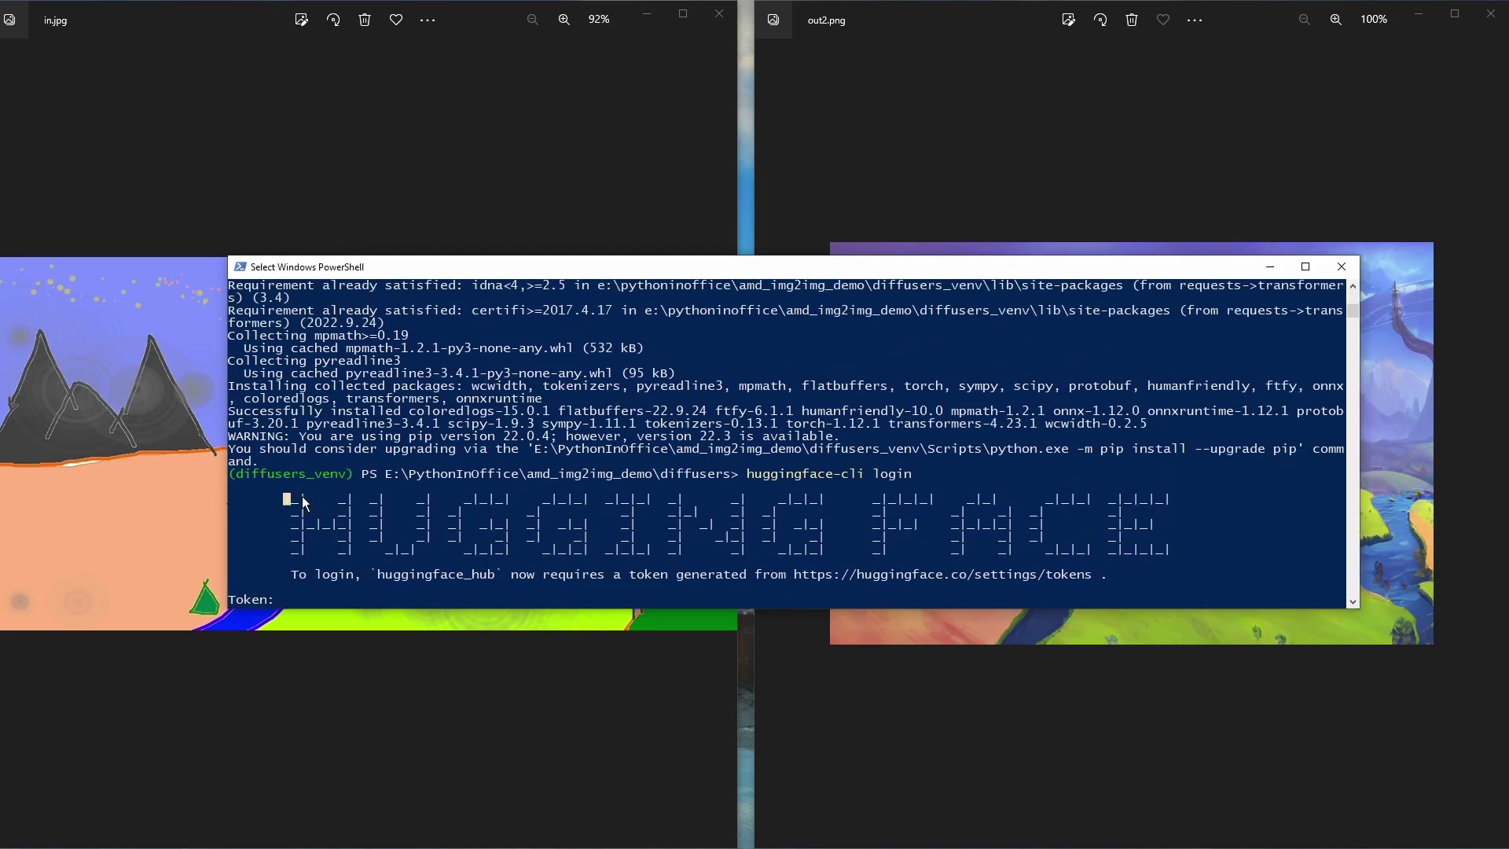
pyautogui.click(844, 537)
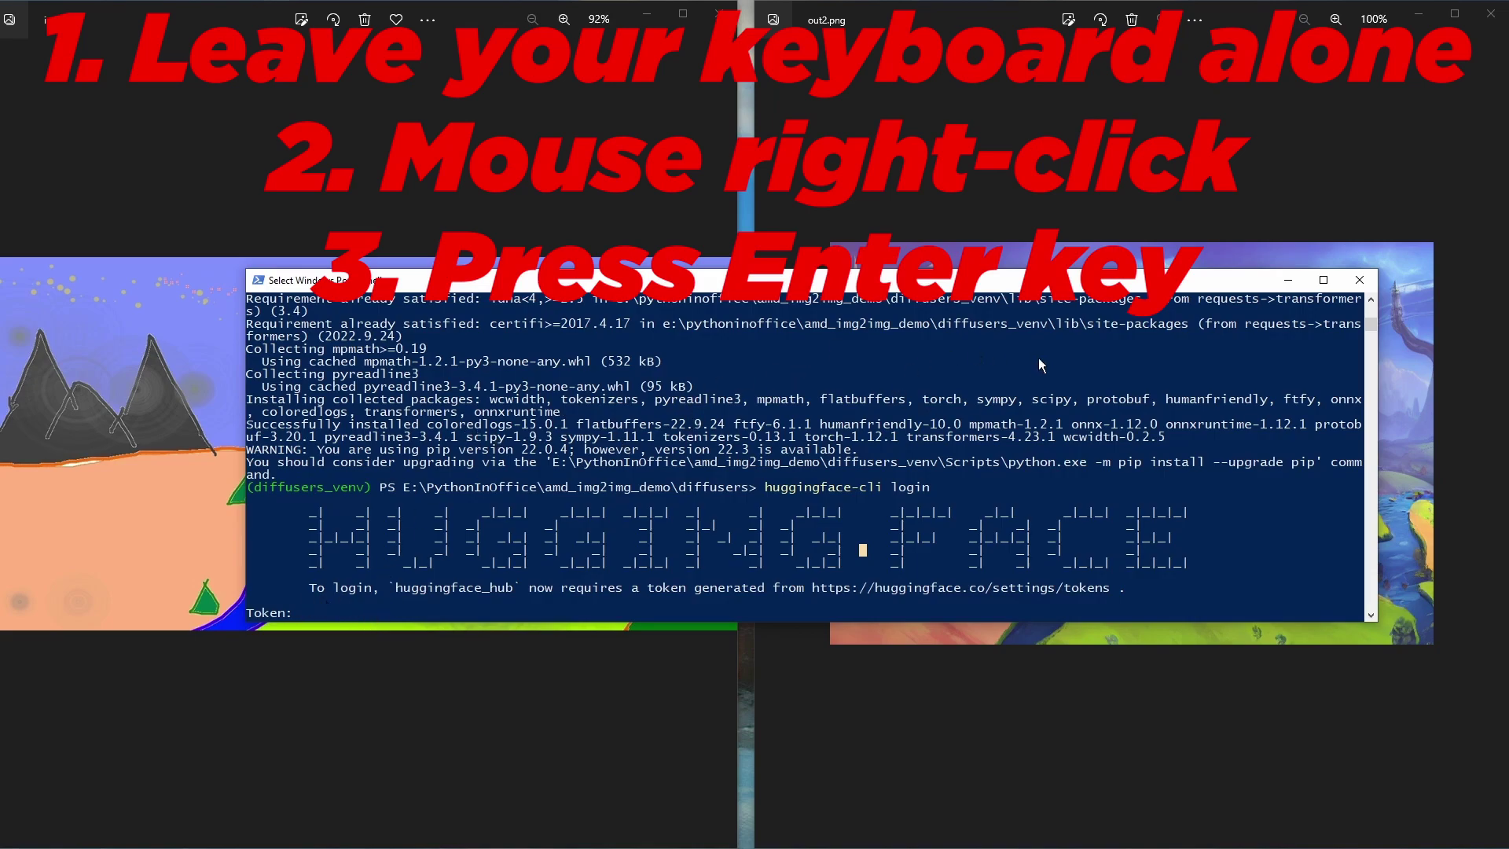
pyautogui.rightClick(1099, 354)
pyautogui.press('Return')
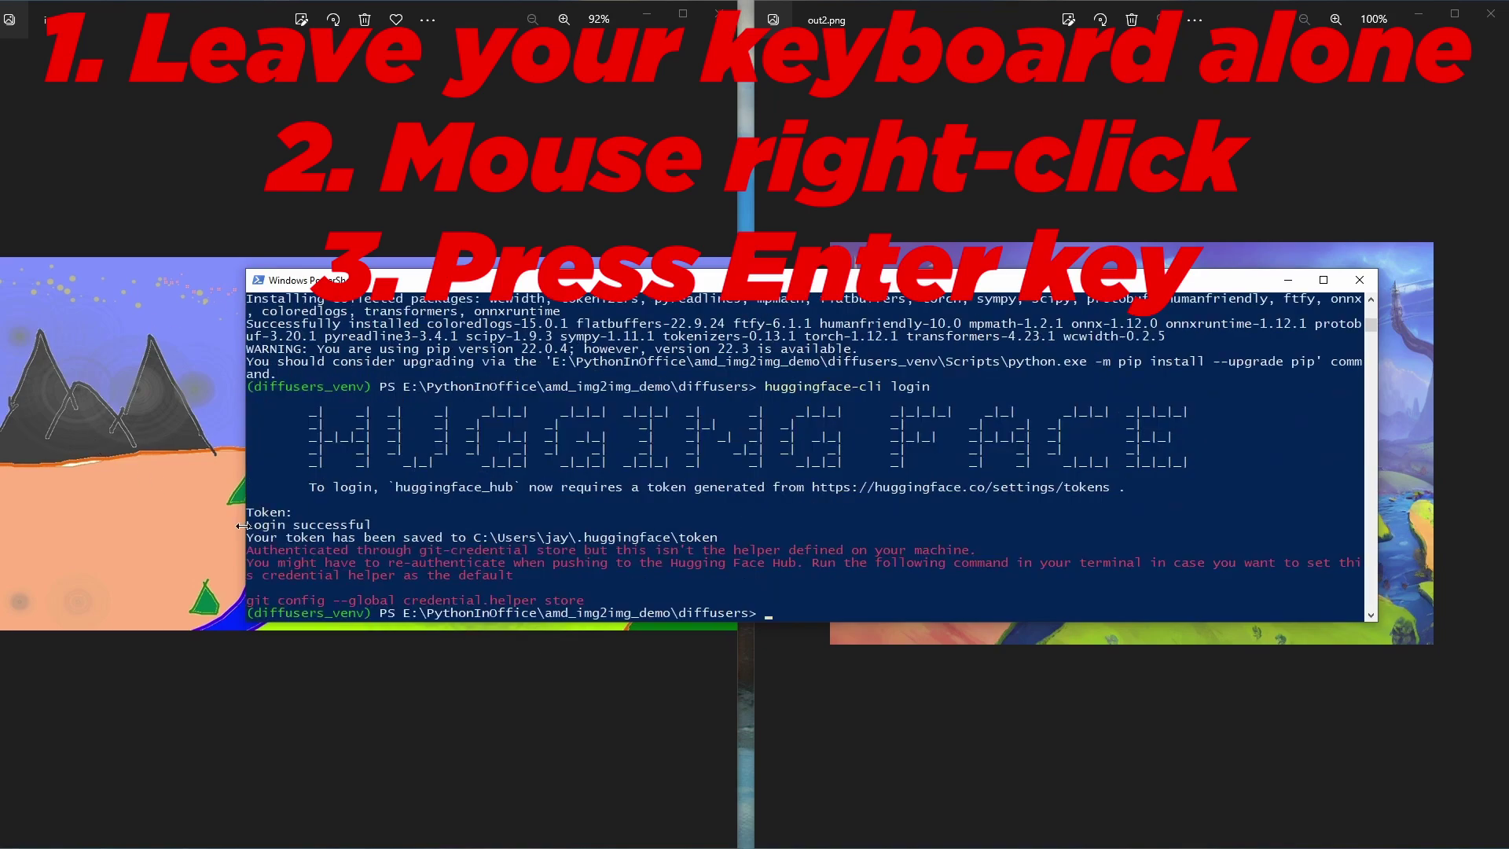
pyautogui.moveTo(247, 525); pyautogui.dragTo(364, 532)
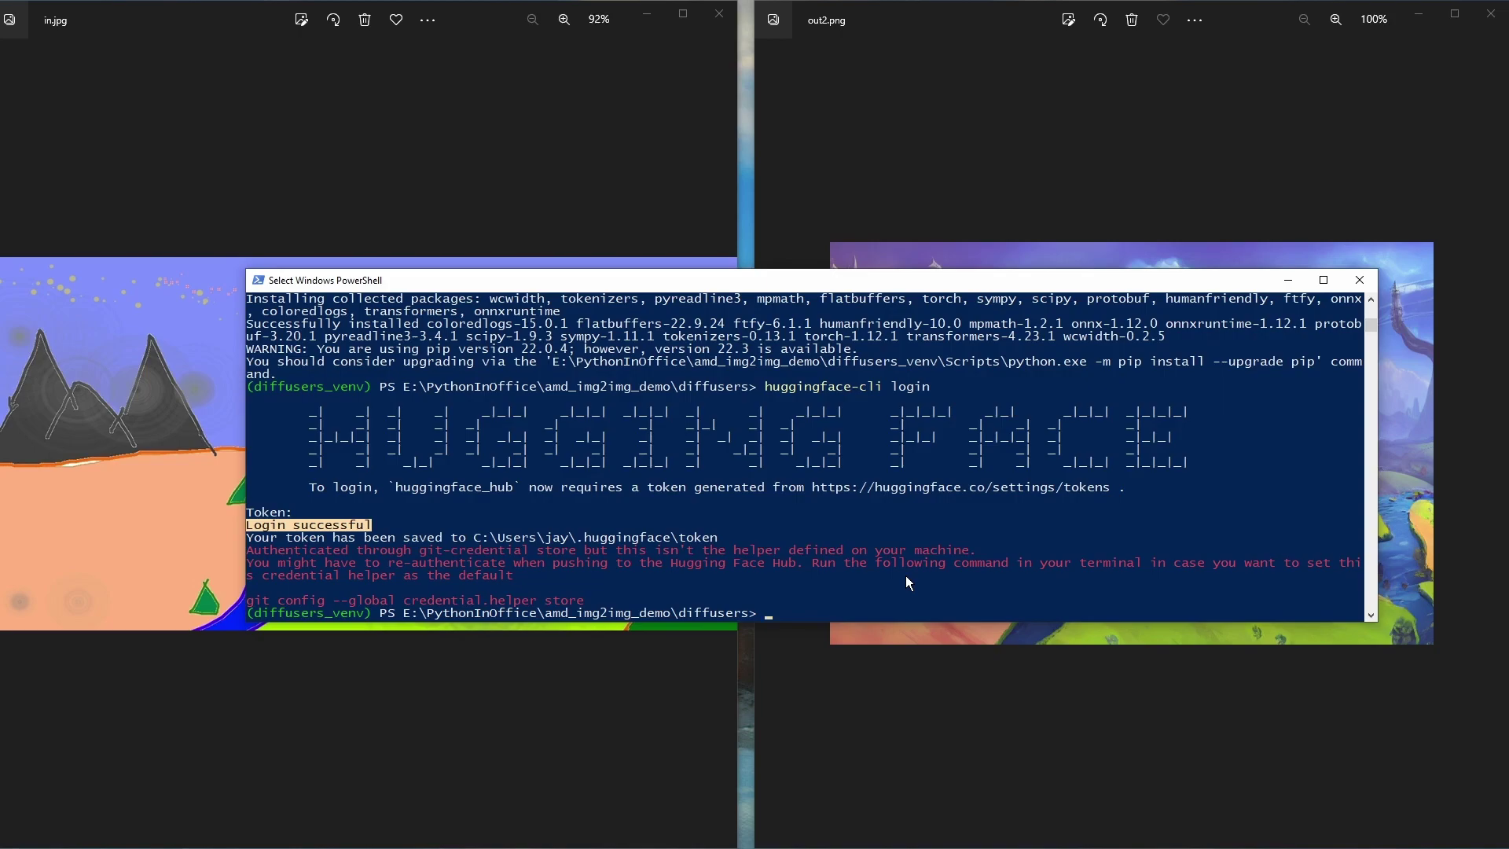
# Bring up the diffusers folder window and arrange it above the PowerShell window so both can be used
pyautogui.hotkey('alt', 'Tab')
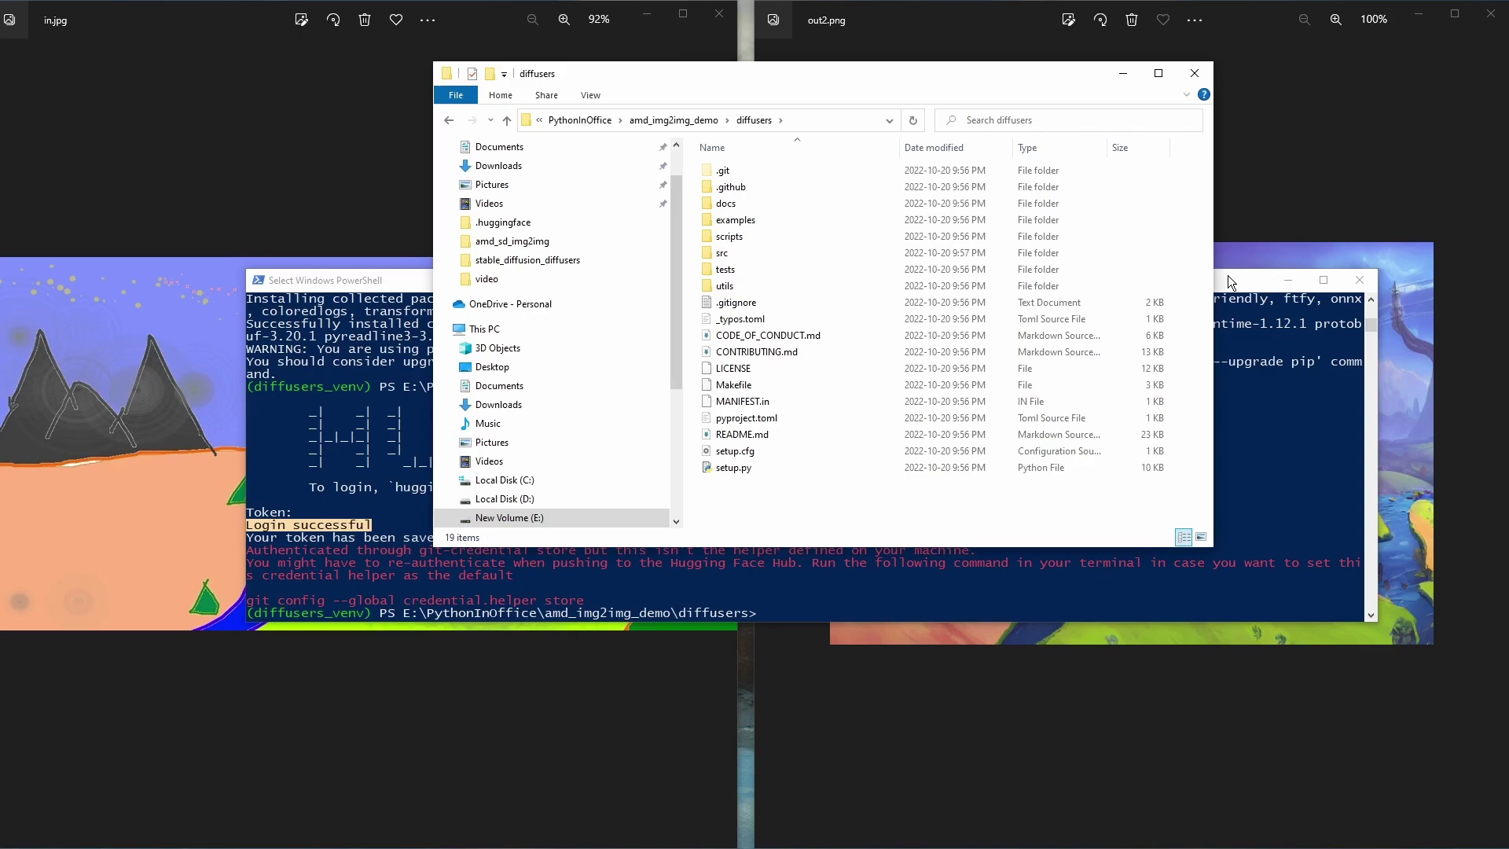
pyautogui.moveTo(1229, 280); pyautogui.dragTo(1258, 294)
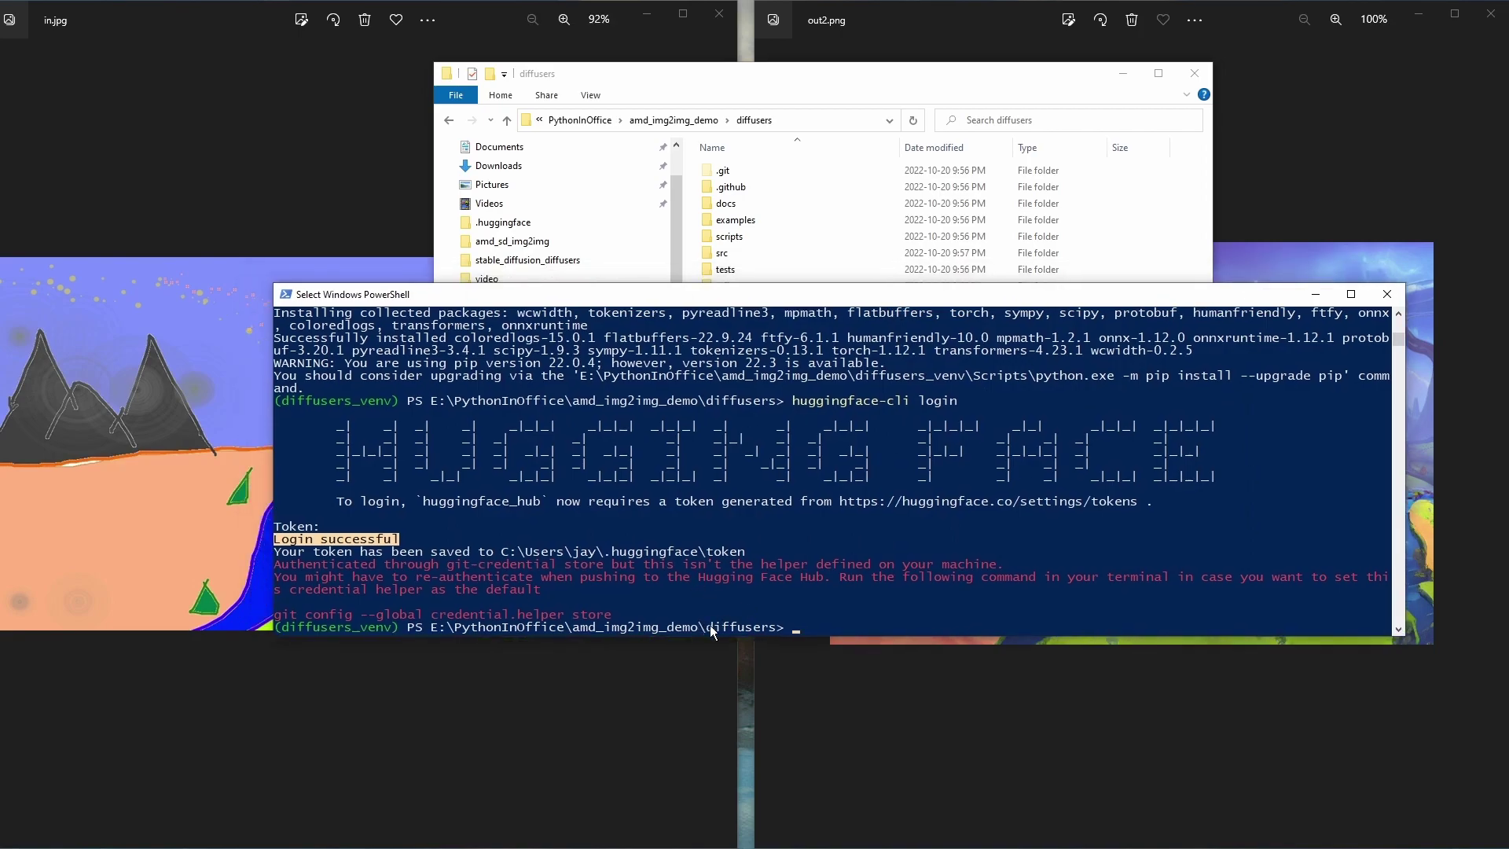
pyautogui.moveTo(887, 299); pyautogui.dragTo(849, 543)
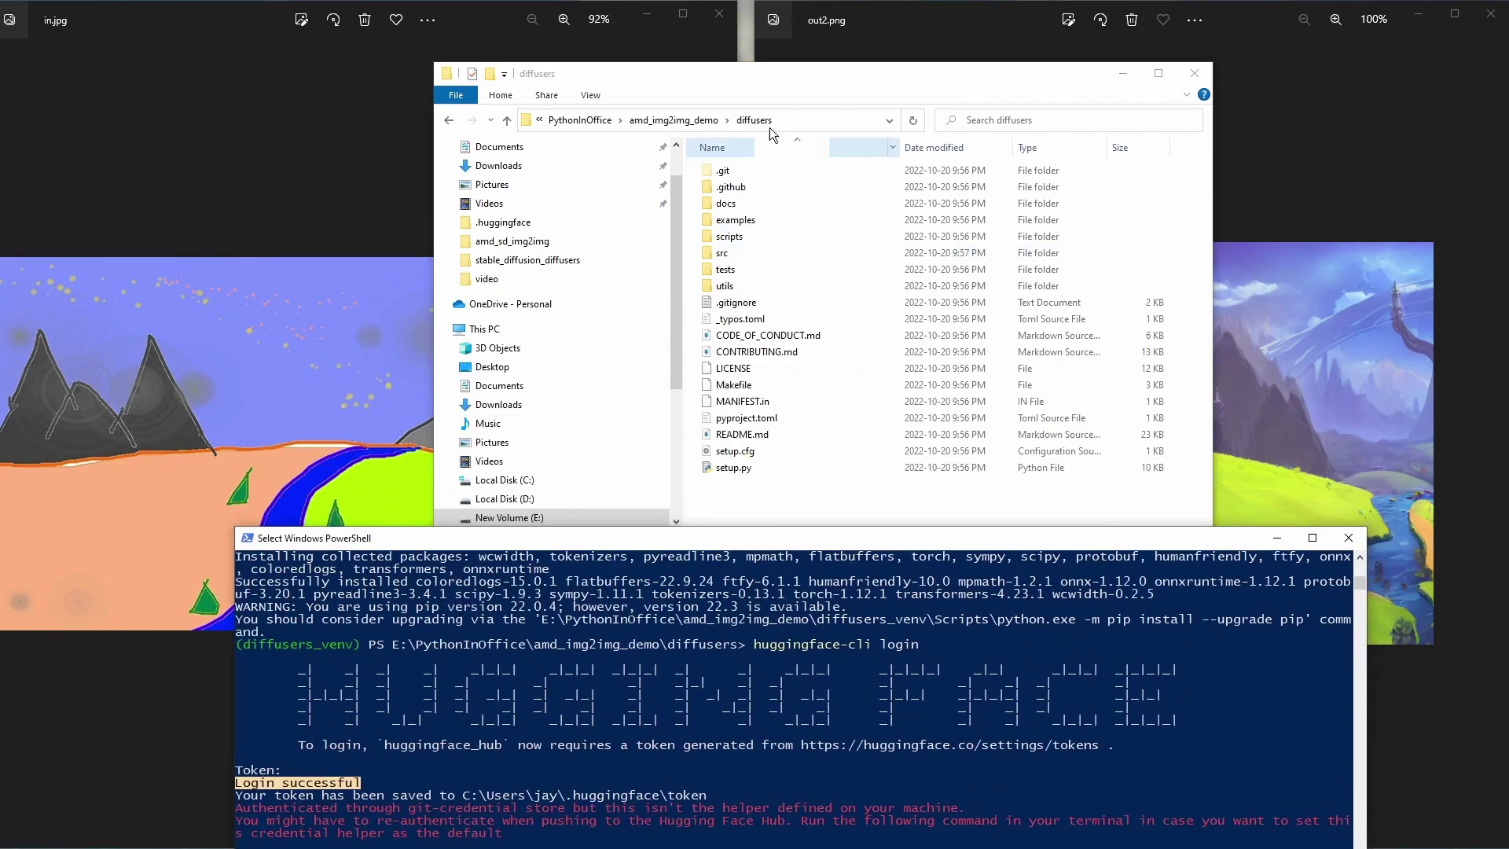
pyautogui.moveTo(791, 79); pyautogui.dragTo(787, 66)
pyautogui.moveTo(804, 542); pyautogui.dragTo(810, 426)
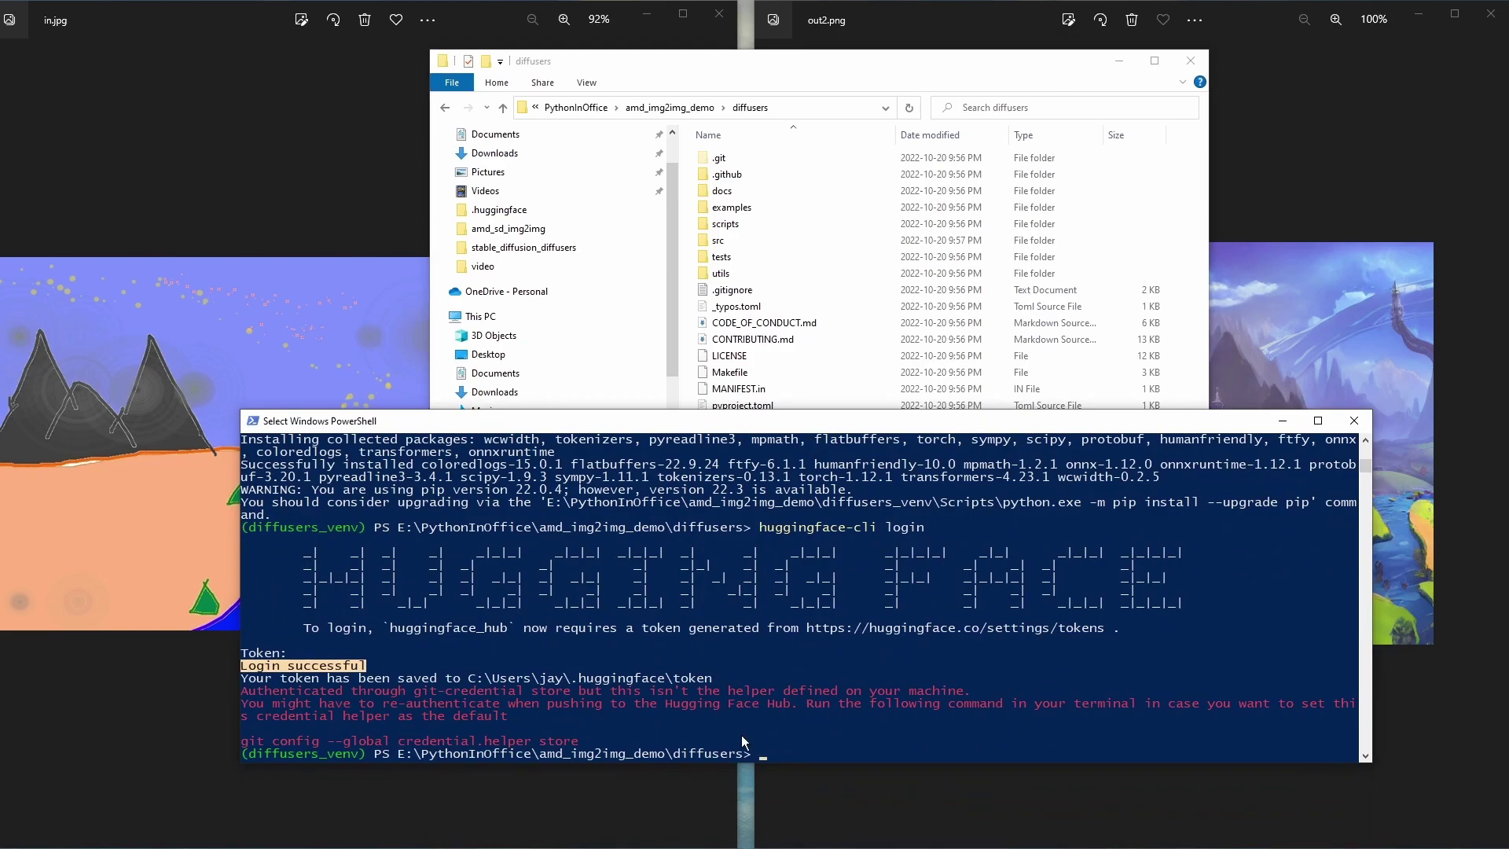
# Start a PowerShell command with python scripts/convert_stable_diffusion_checkpoint_to_onnx.py, copying the script name from the scripts folder
pyautogui.write('python scripts/')
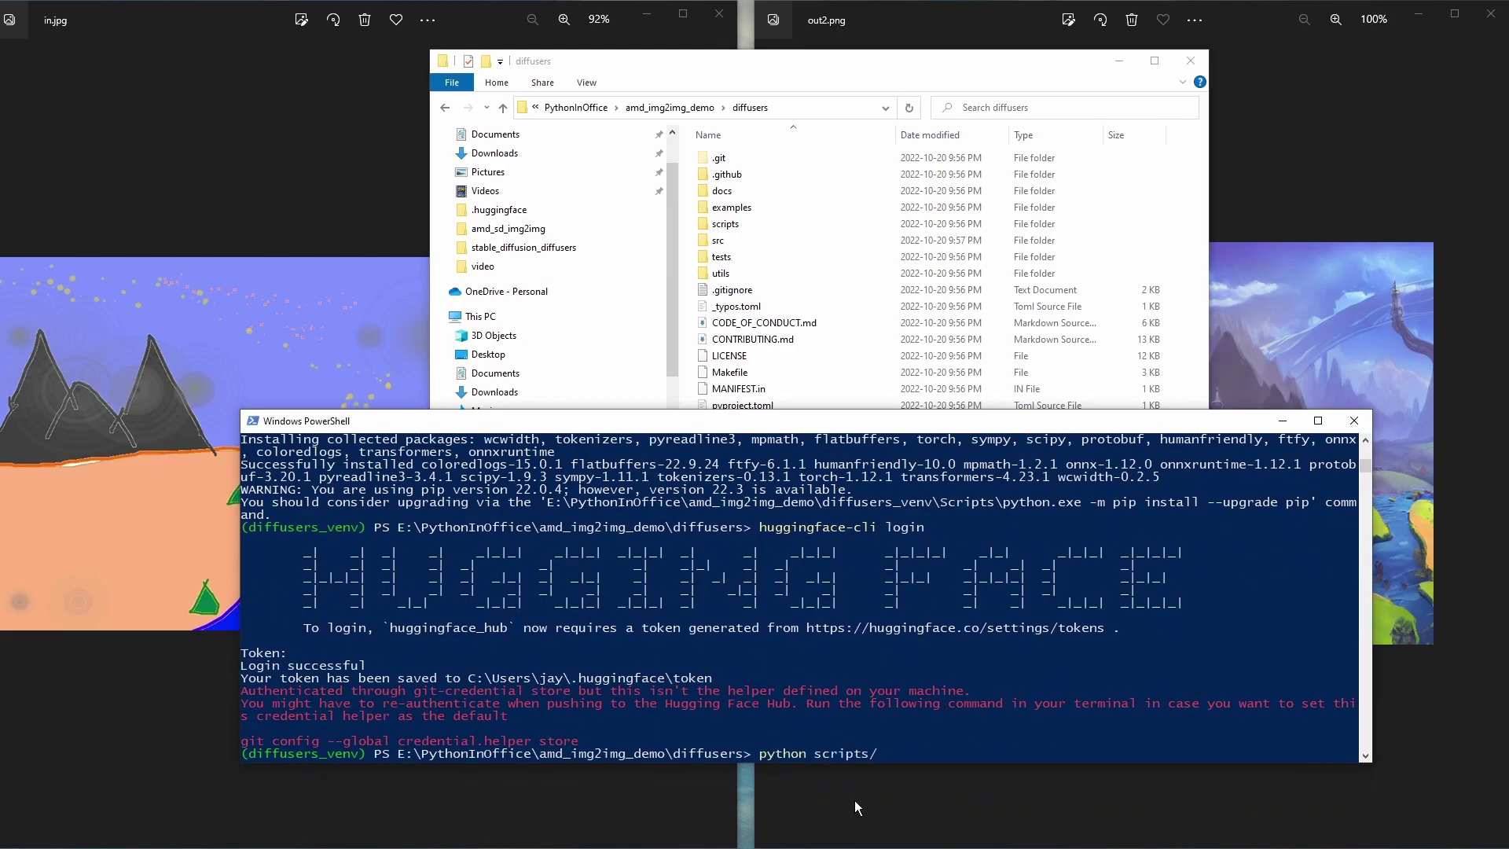
pyautogui.doubleClick(716, 224)
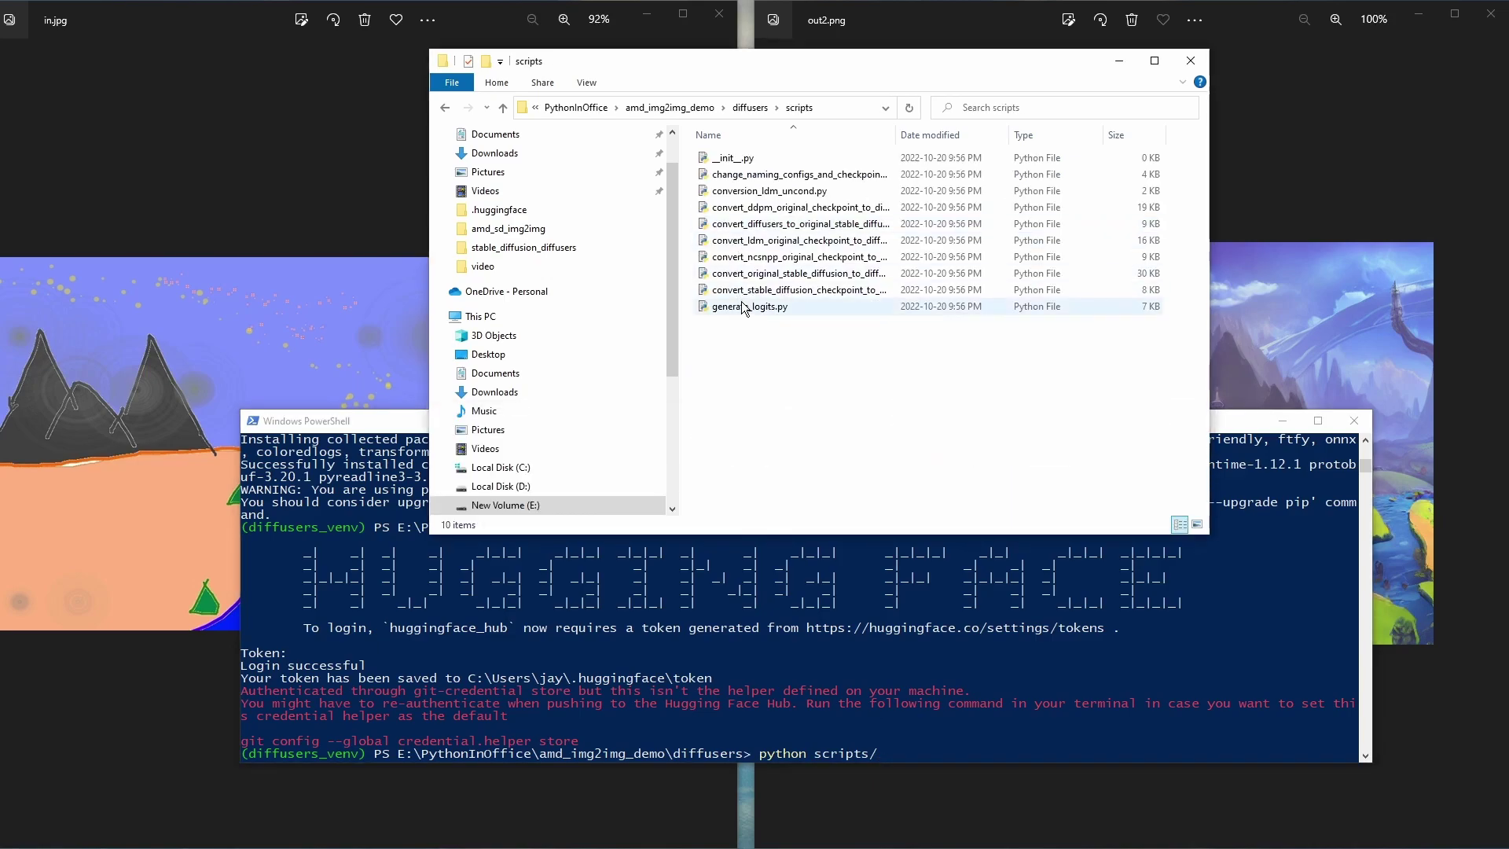
pyautogui.click(747, 290)
pyautogui.click(747, 290)
pyautogui.hotkey('ctrl', 'c')
pyautogui.press('Escape')
pyautogui.click(1185, 466)
pyautogui.hotkey('ctrl', 'v')
pyautogui.write('.py')
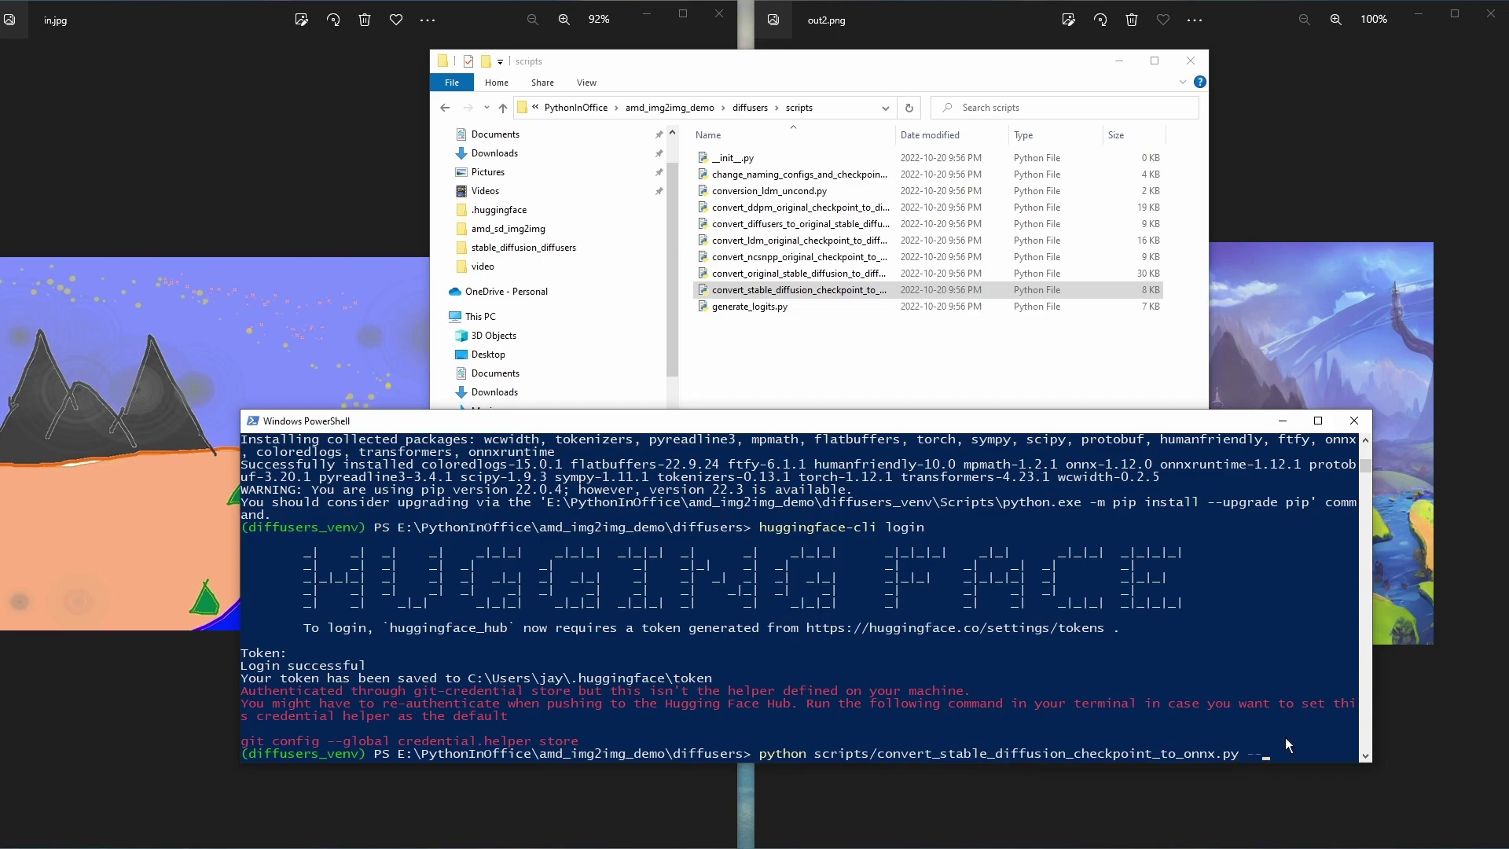
# Add the --model_path argument with CompVis/stable-diffusion-v1-4, copied from the model page's address
pyautogui.write('el_path "')
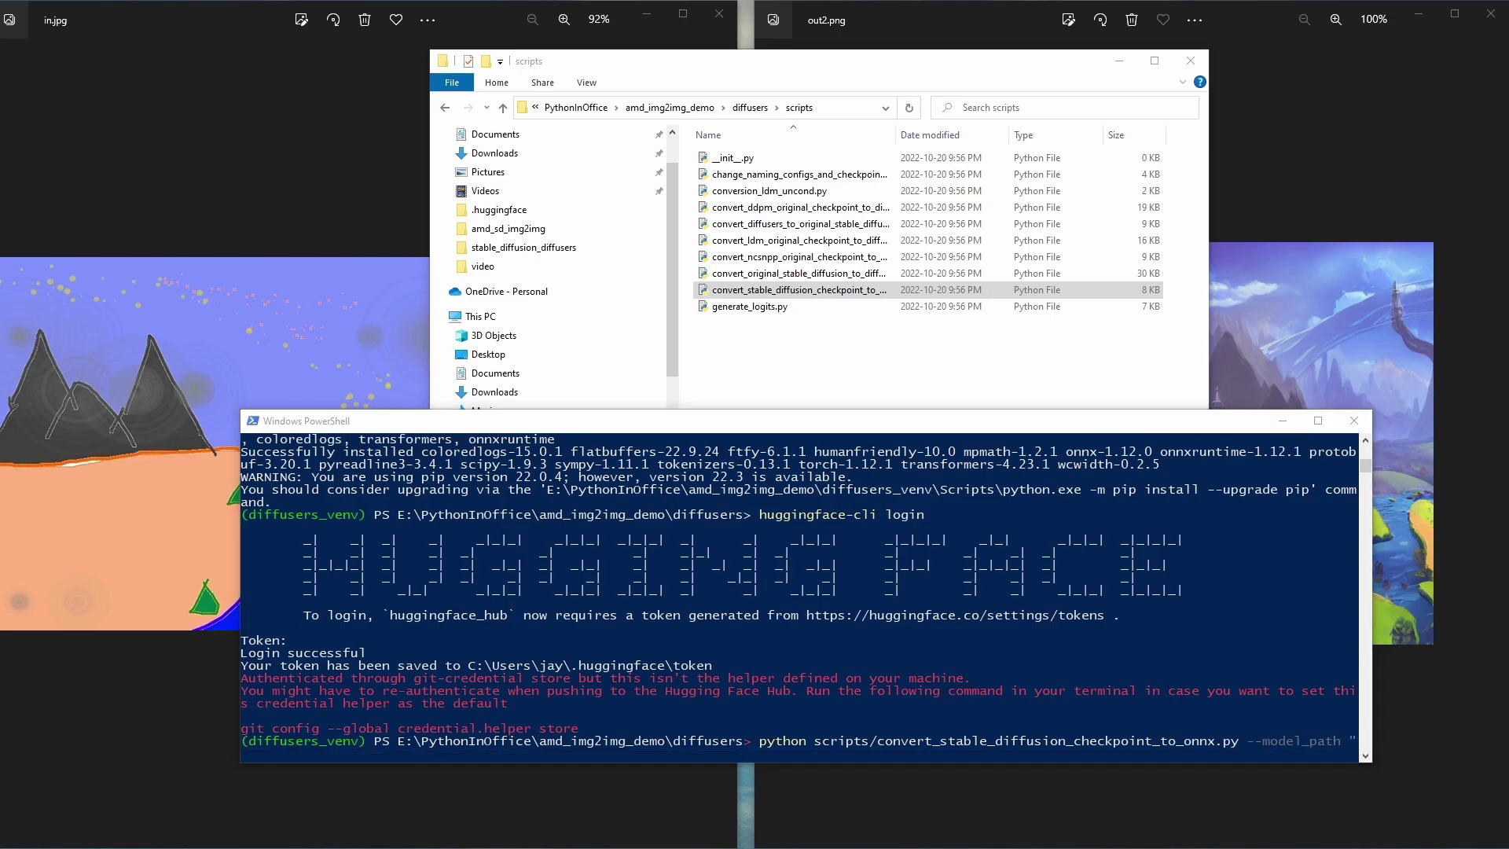
pyautogui.hotkey('alt', 'Tab')
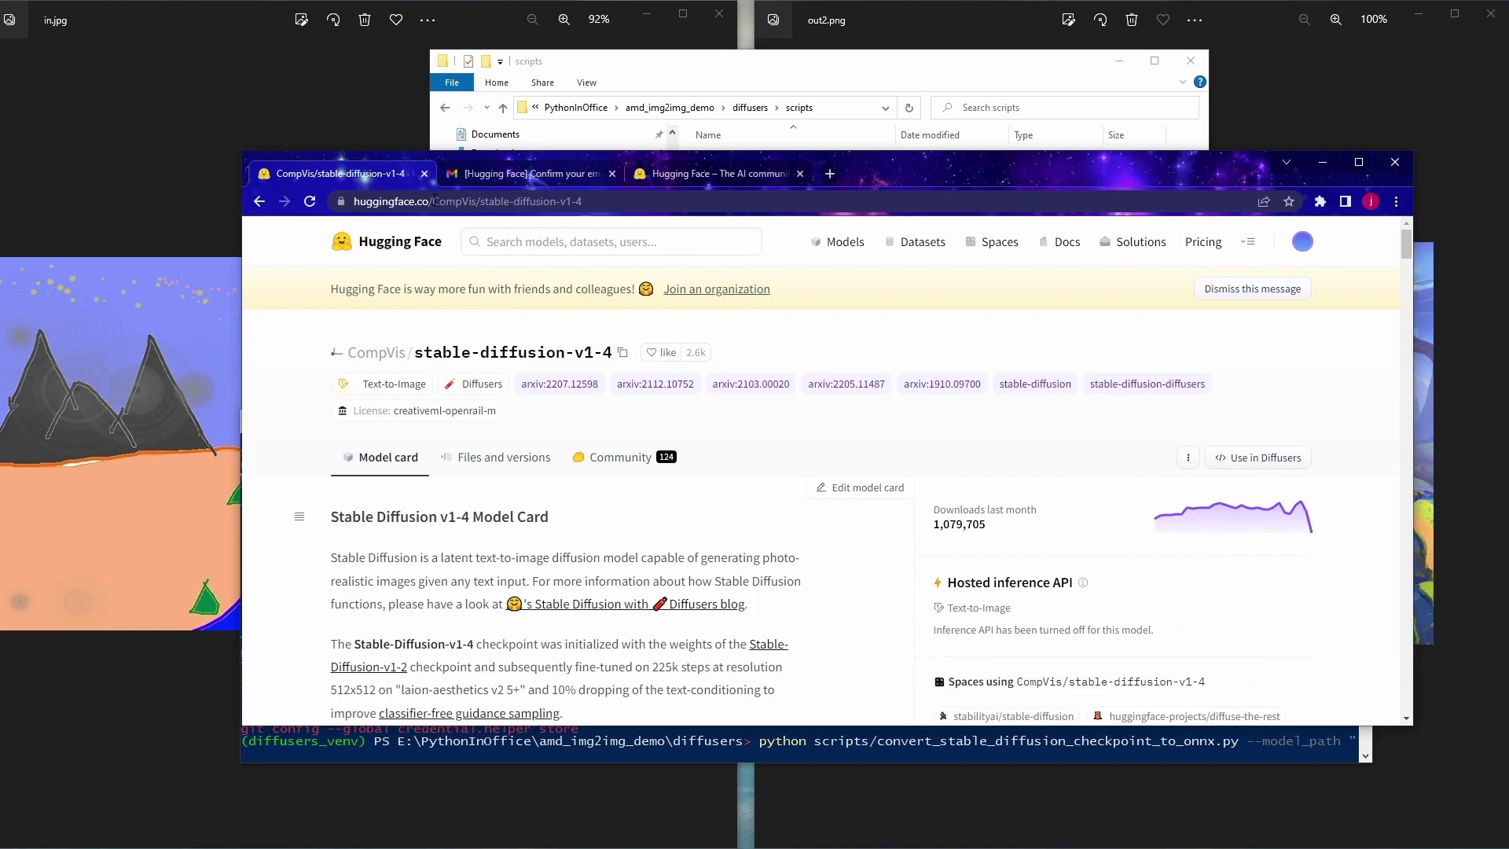
pyautogui.moveTo(434, 199); pyautogui.dragTo(615, 205)
pyautogui.hotkey('ctrl', 'c')
pyautogui.click(1323, 162)
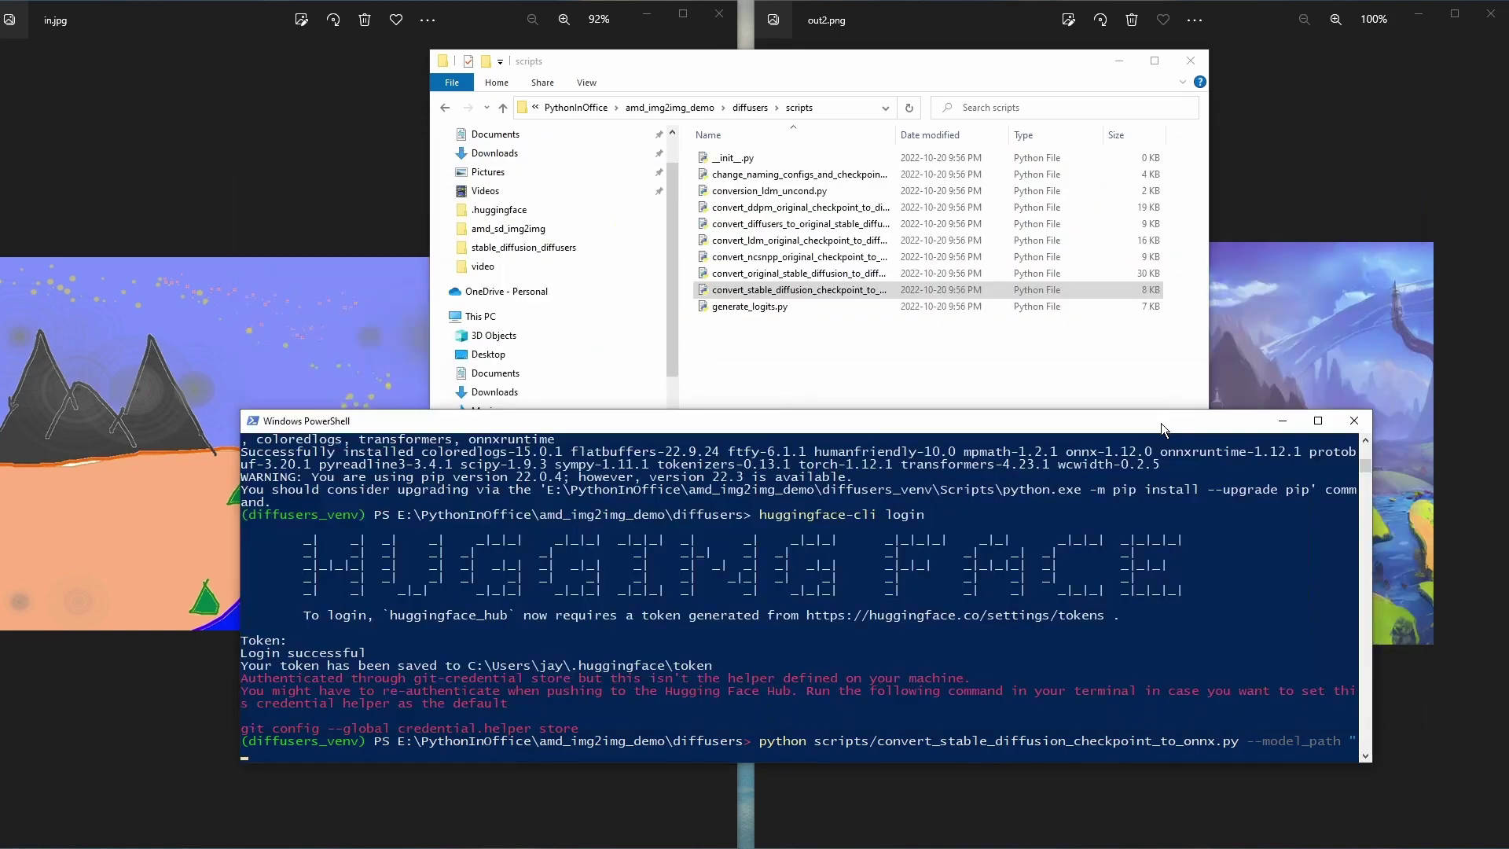
pyautogui.moveTo(1162, 424); pyautogui.dragTo(1163, 410)
pyautogui.rightClick(363, 745)
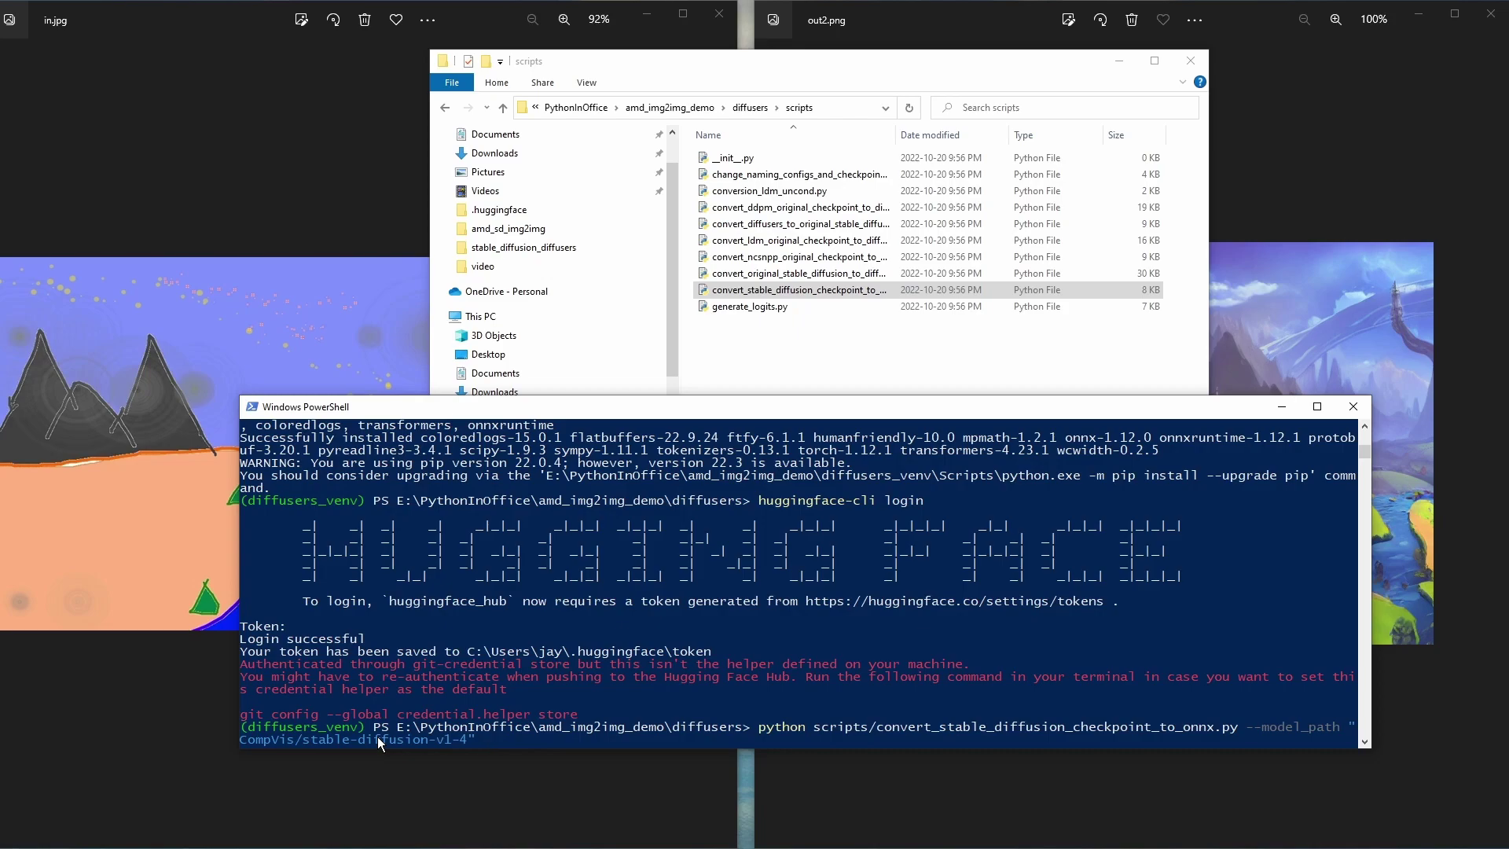
# Add the --output_path argument "E:\PythonInOffice\amd_img2img_demo\onnx", copying the amd_img2img_demo folder path from File Explorer
pyautogui.write('" --output_path')
pyautogui.click(707, 108)
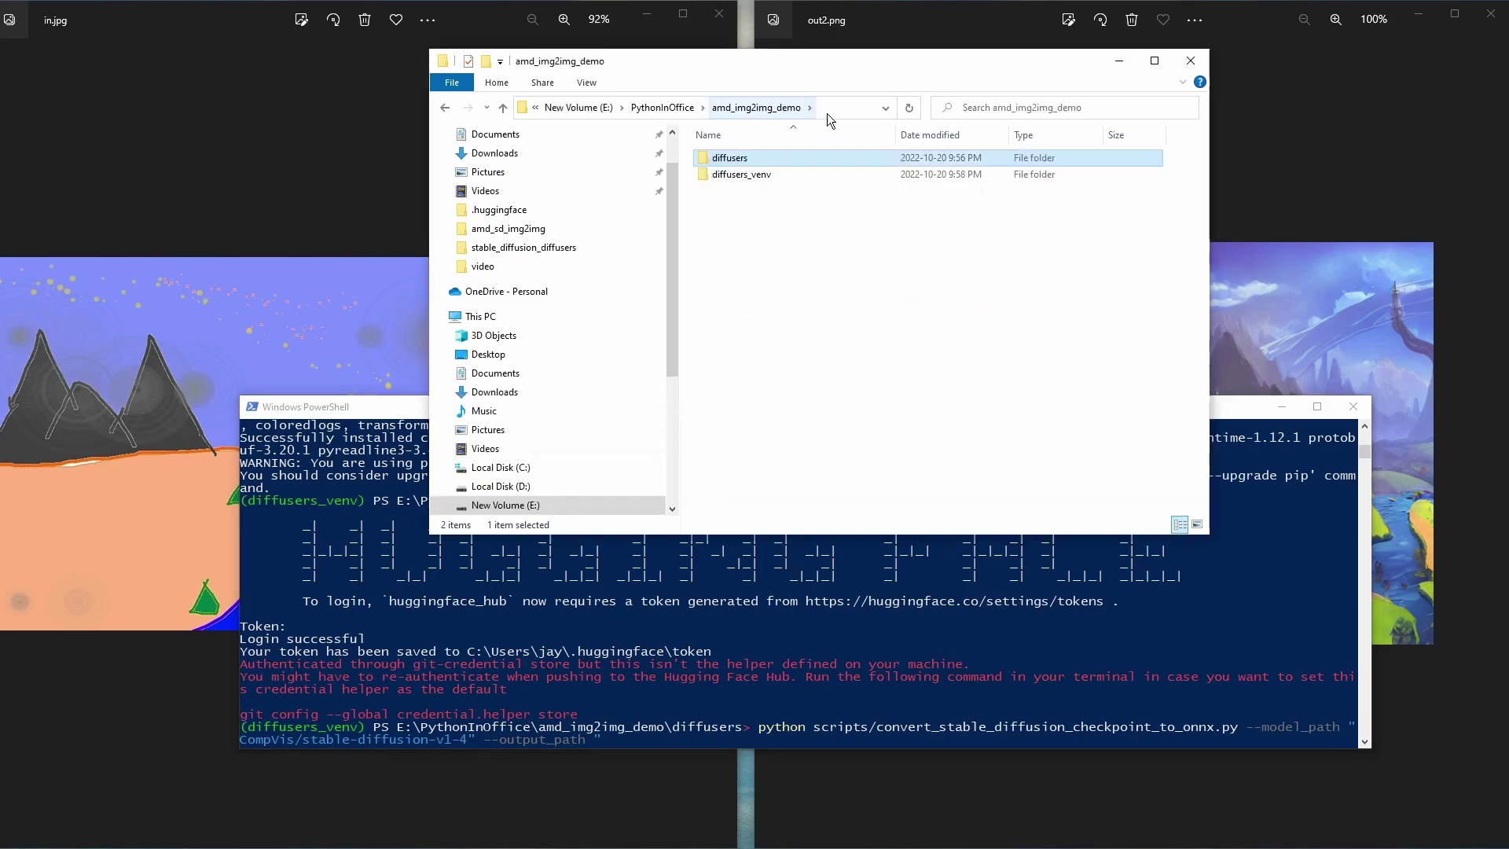
pyautogui.click(819, 111)
pyautogui.hotkey('ctrl', 'c')
pyautogui.click(743, 671)
pyautogui.hotkey('ctrl', 'v')
pyautogui.write('\\onnx')
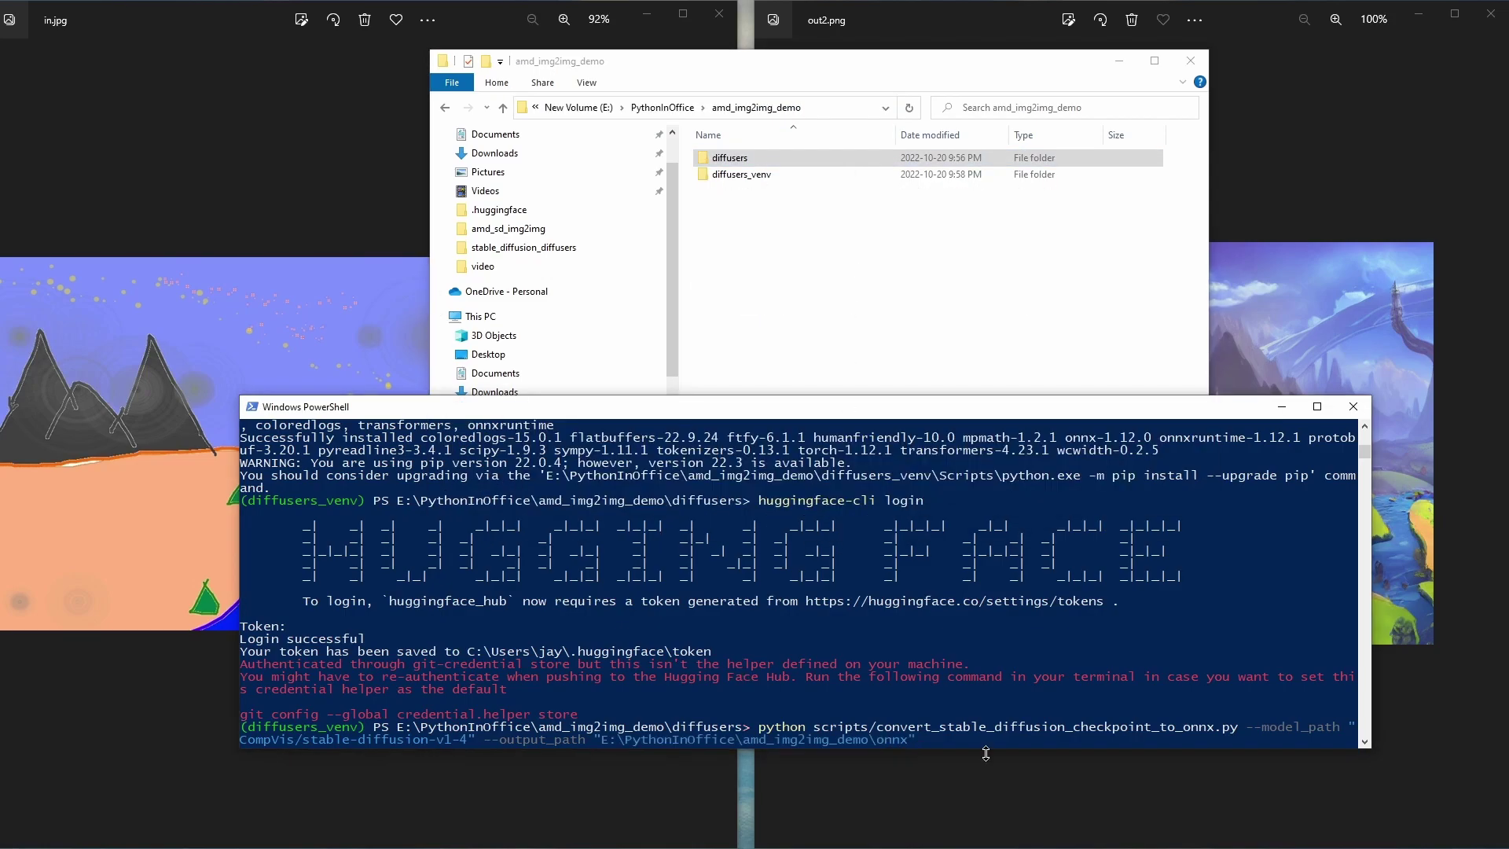
# Run the completed Stable Diffusion ONNX conversion command and check its final output lines
pyautogui.write('"')
pyautogui.press('Return')
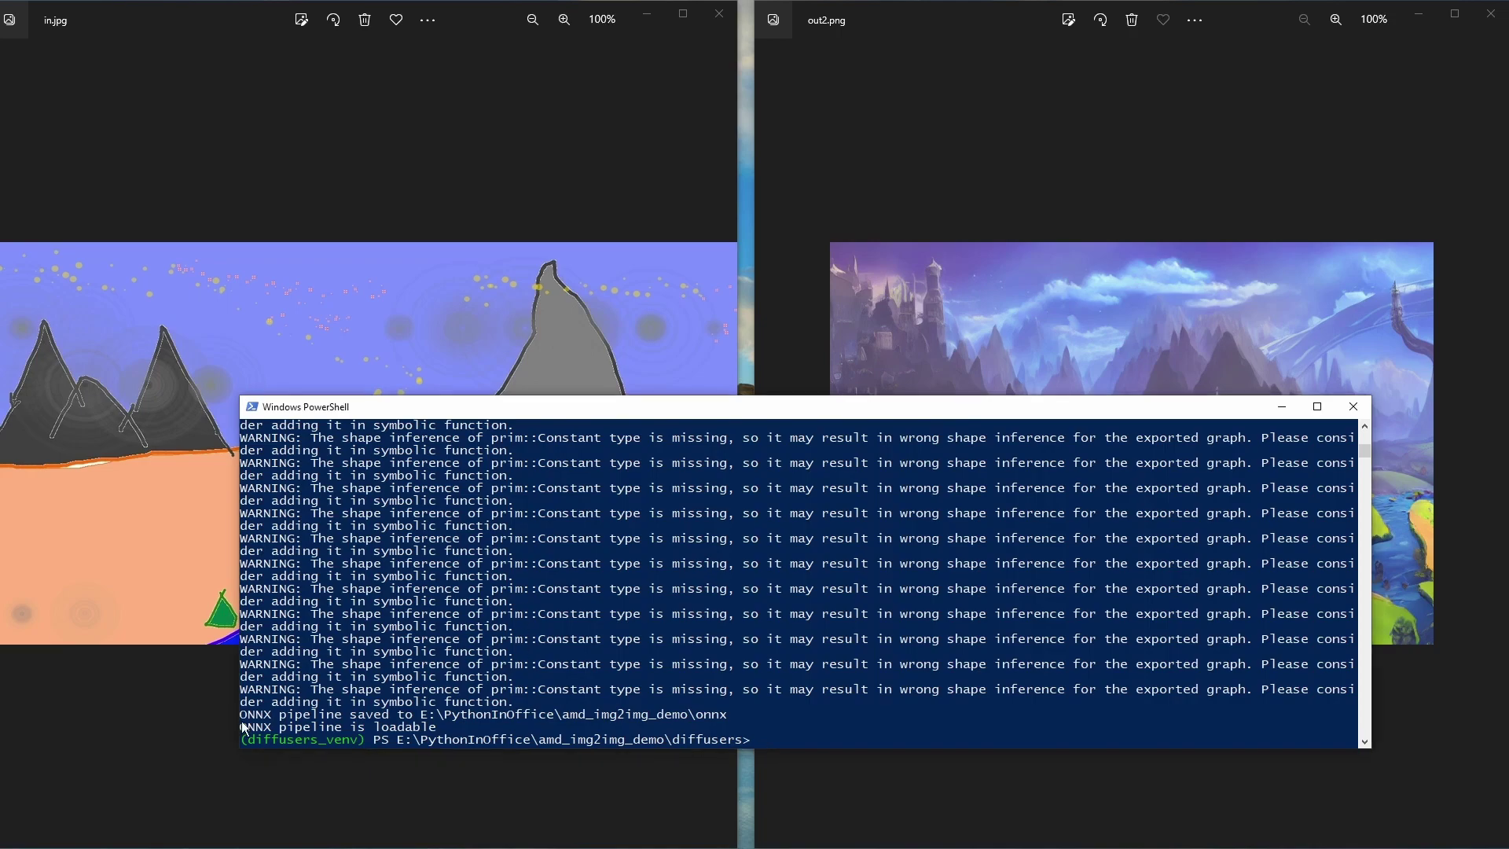
pyautogui.moveTo(242, 715); pyautogui.dragTo(711, 716)
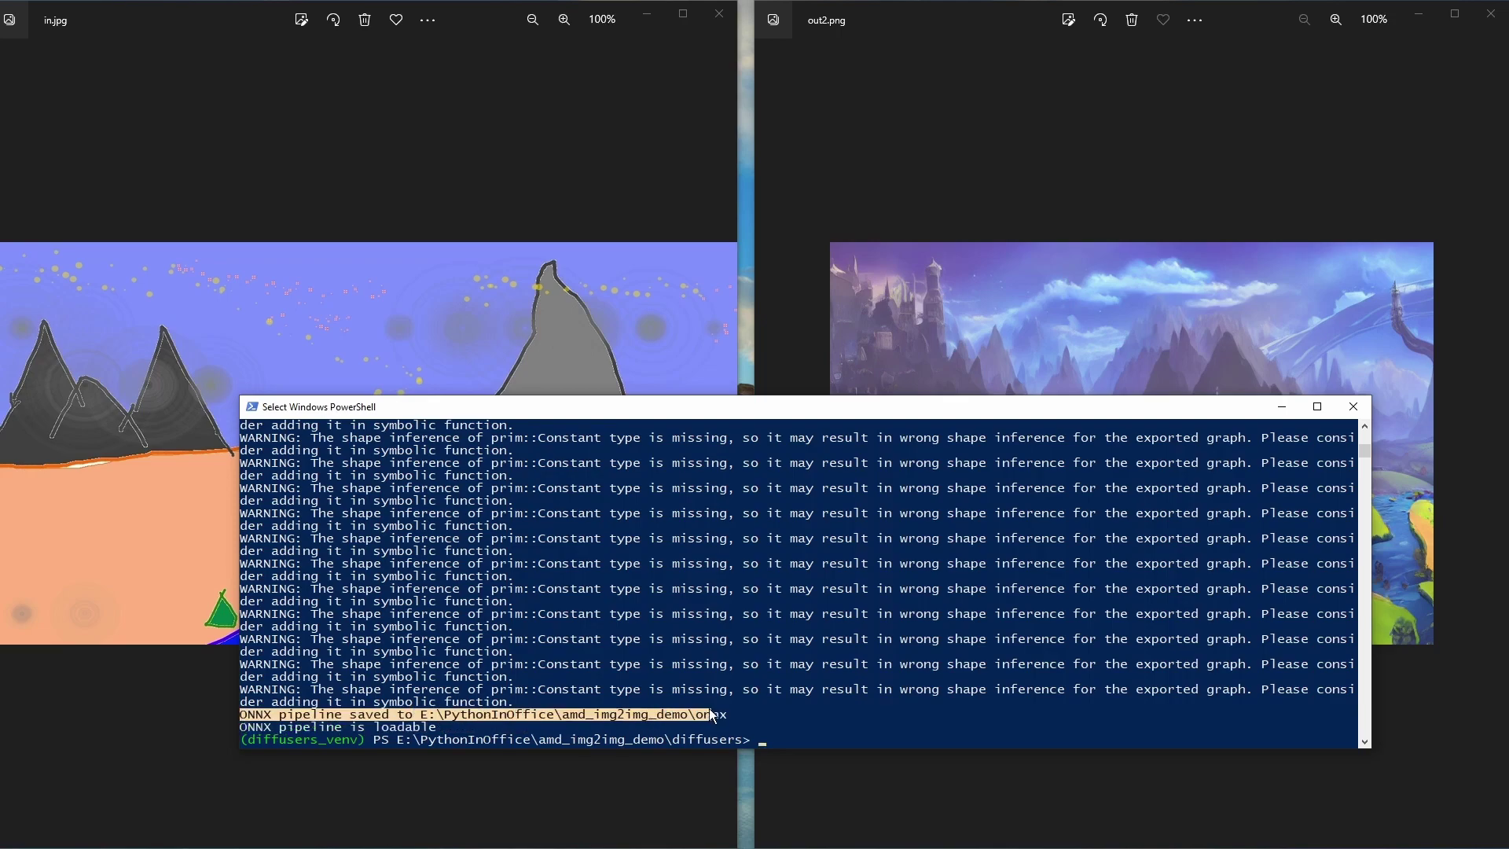
pyautogui.click(277, 731)
pyautogui.moveTo(276, 731); pyautogui.dragTo(445, 731)
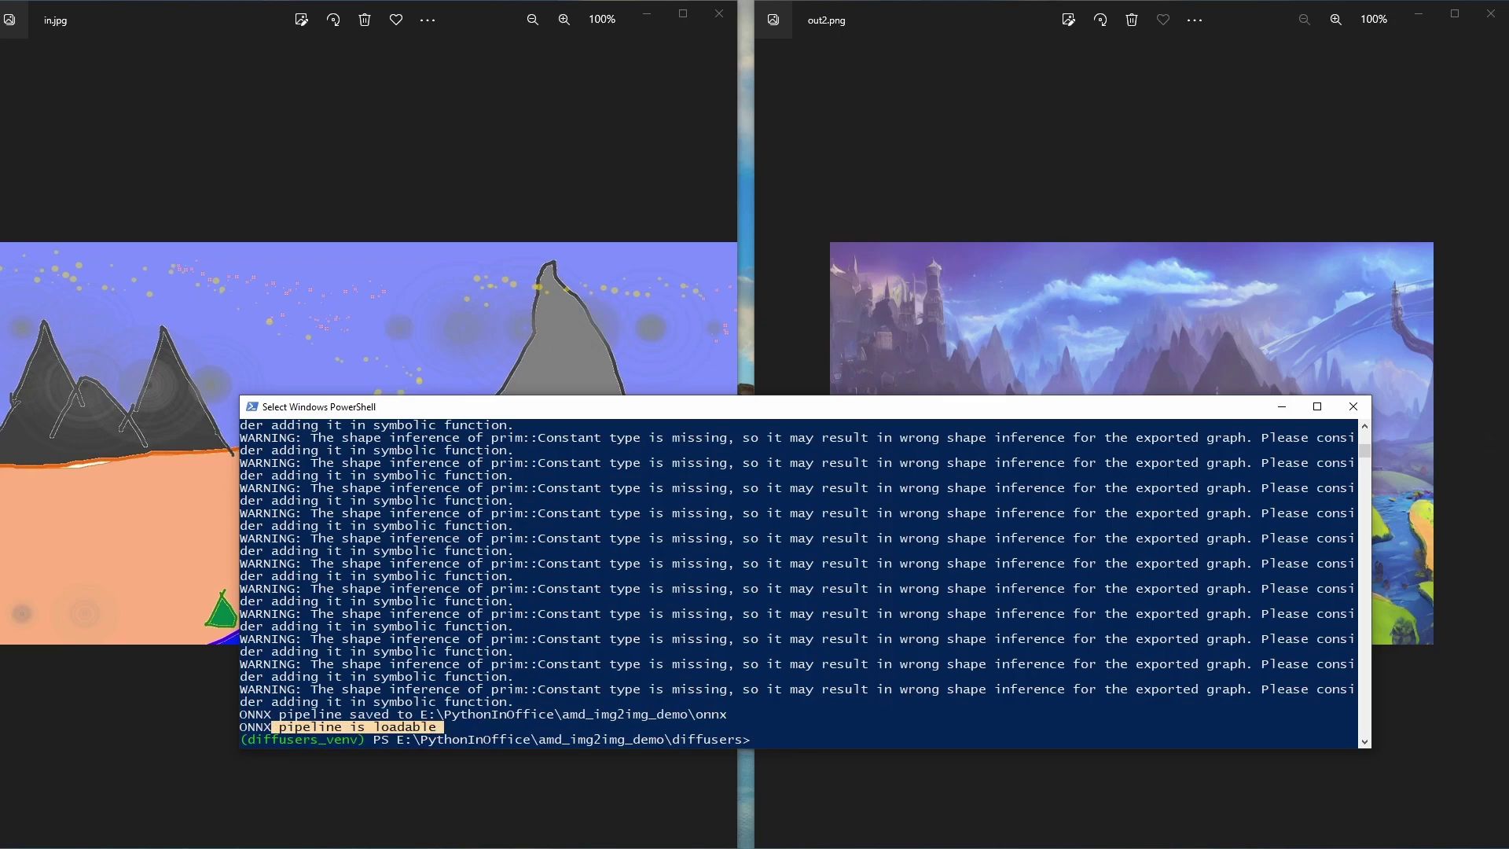
# Examine the generated onnx folder in amd_img2img_demo and compare it with the output path reported in PowerShell
pyautogui.hotkey('alt', 'Tab')
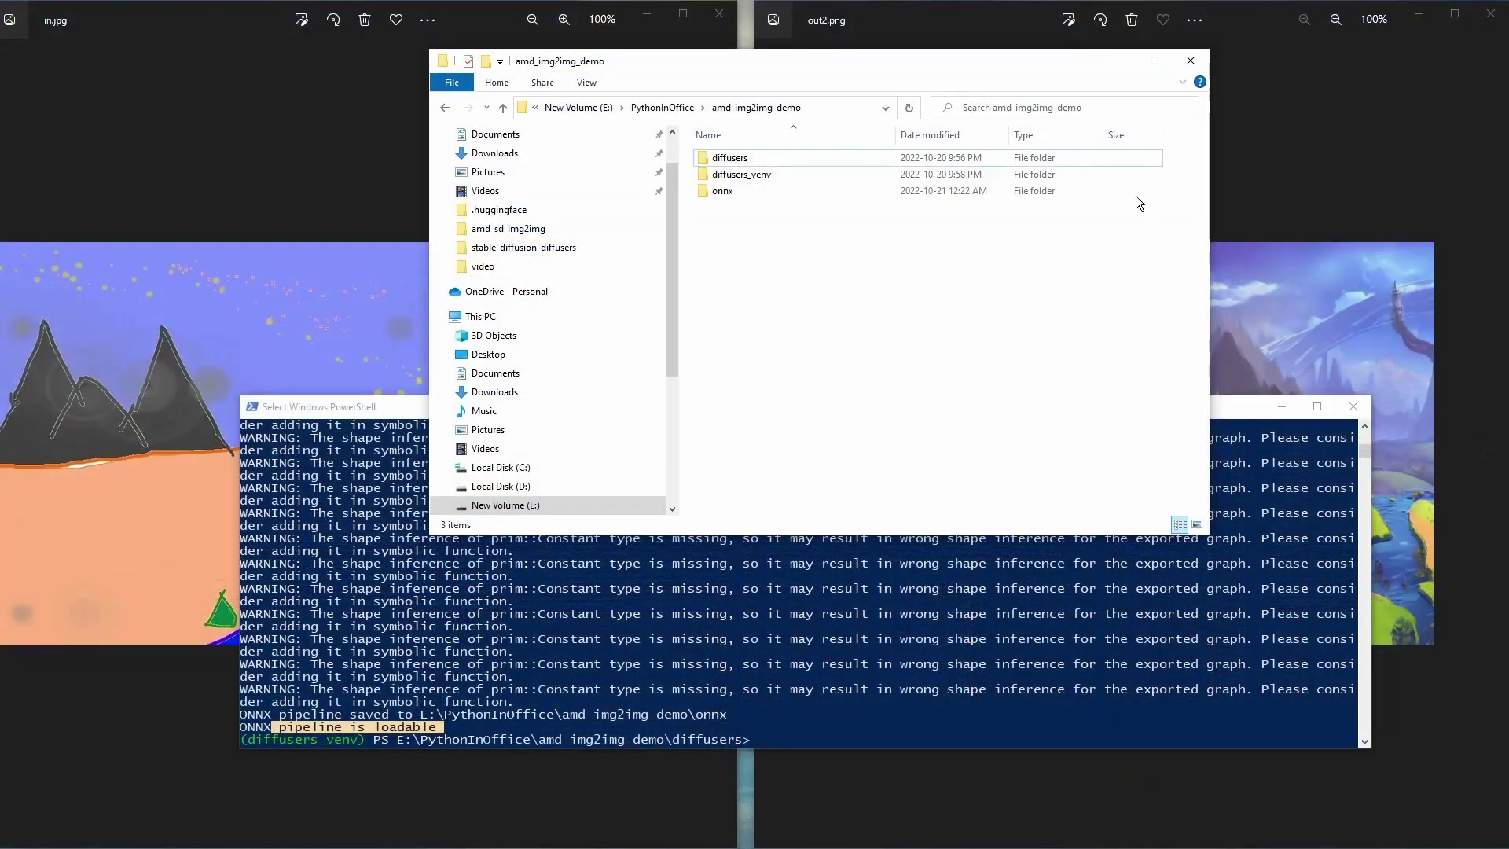
pyautogui.moveTo(1008, 59); pyautogui.dragTo(1044, 261)
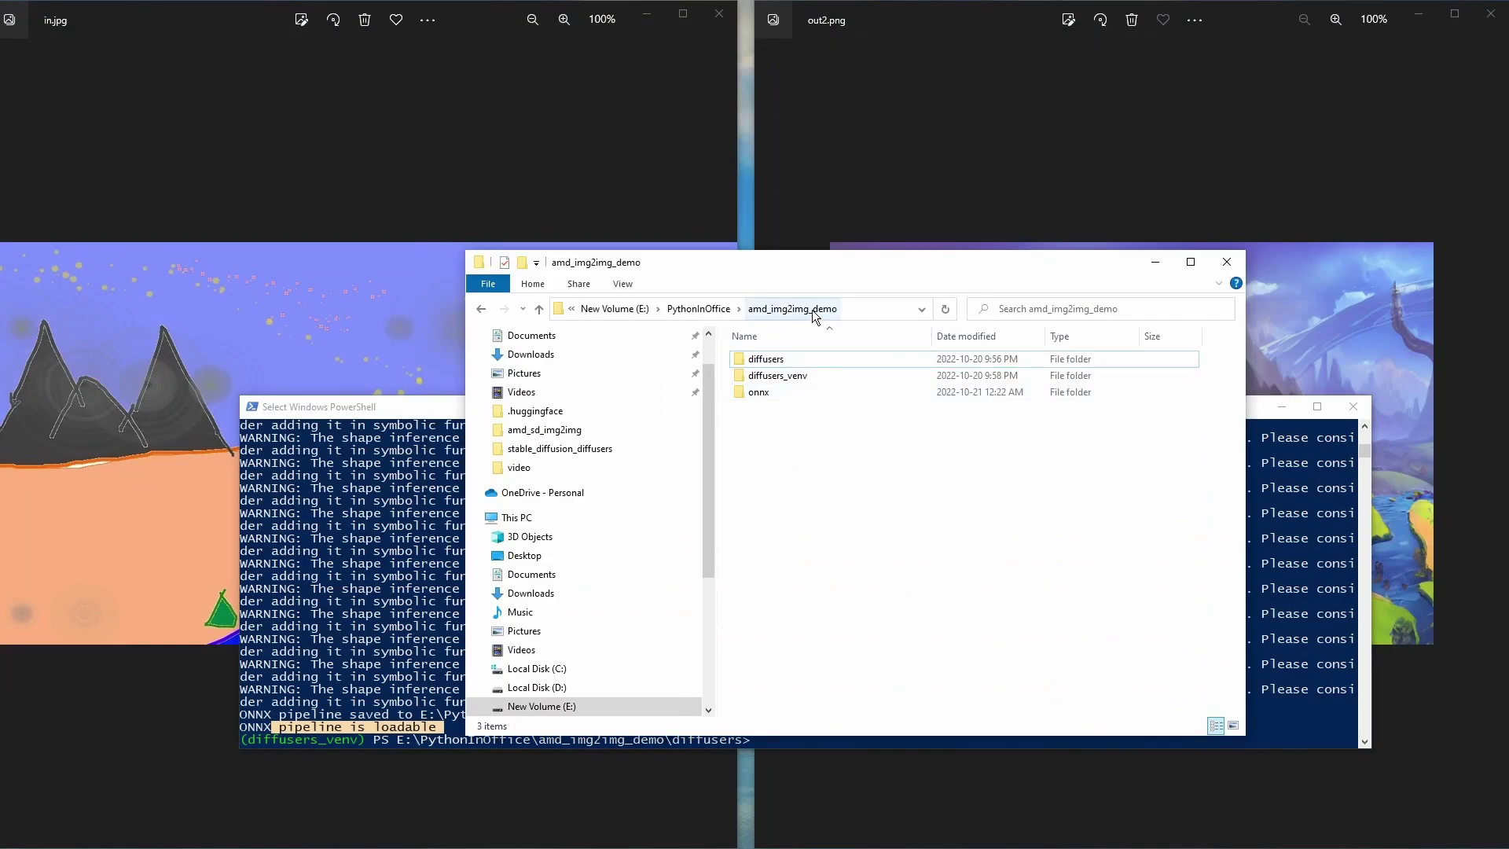
pyautogui.doubleClick(779, 391)
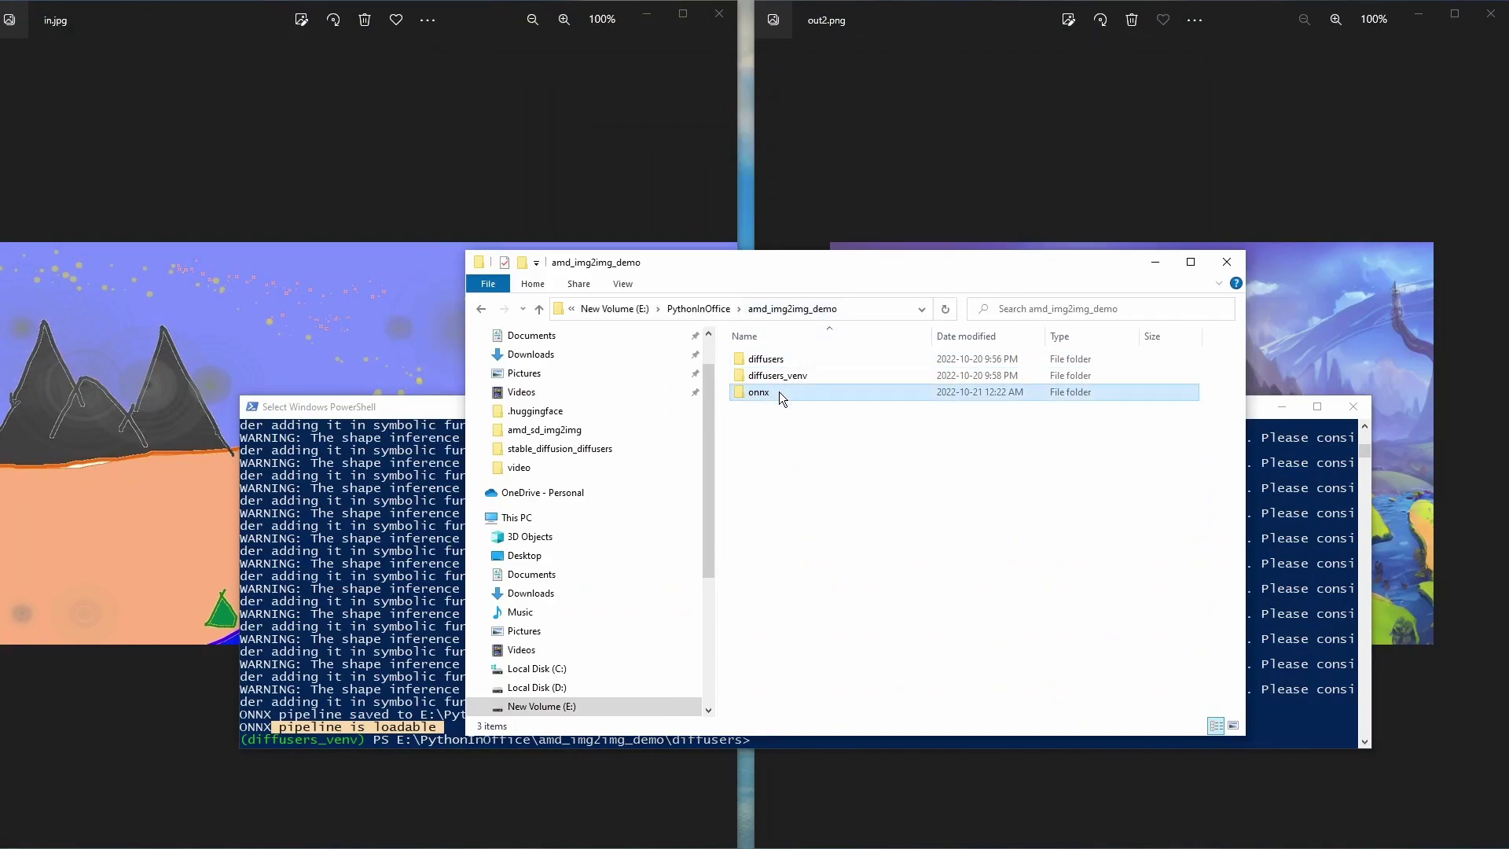
pyautogui.click(481, 308)
pyautogui.moveTo(815, 395)
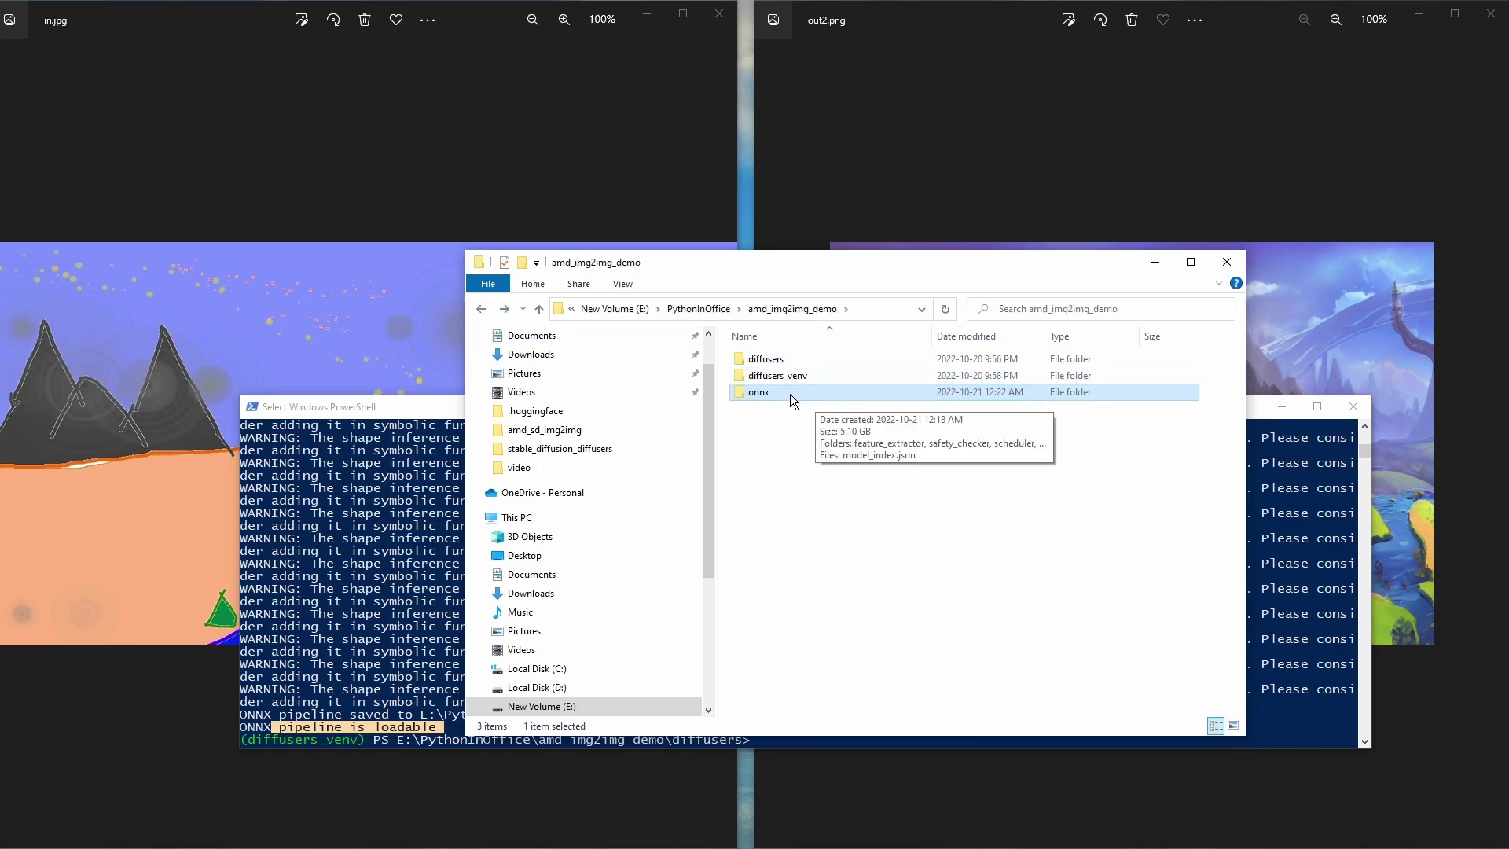
pyautogui.doubleClick(790, 394)
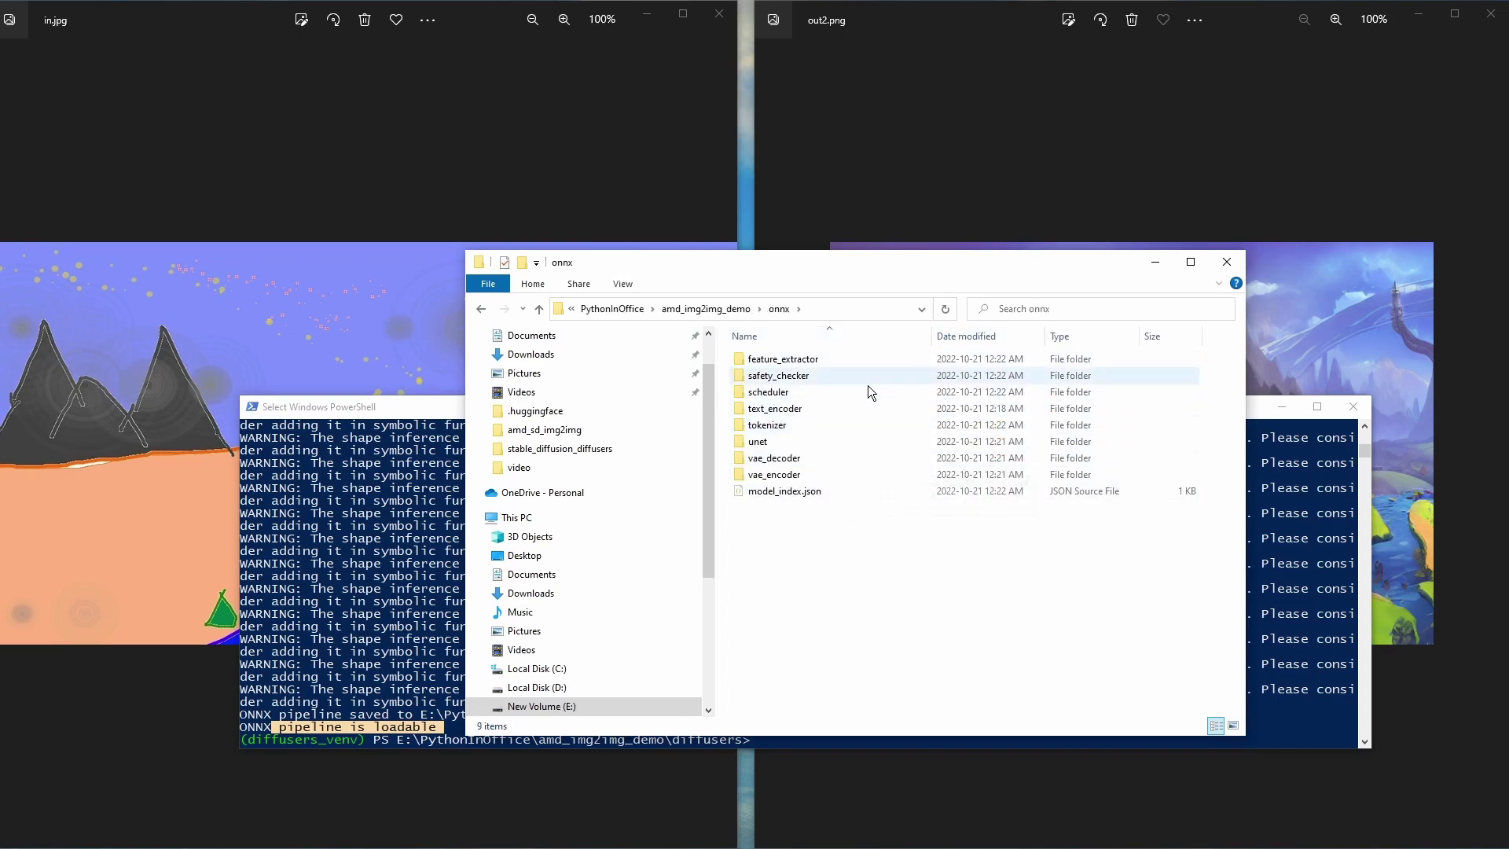
pyautogui.moveTo(858, 370)
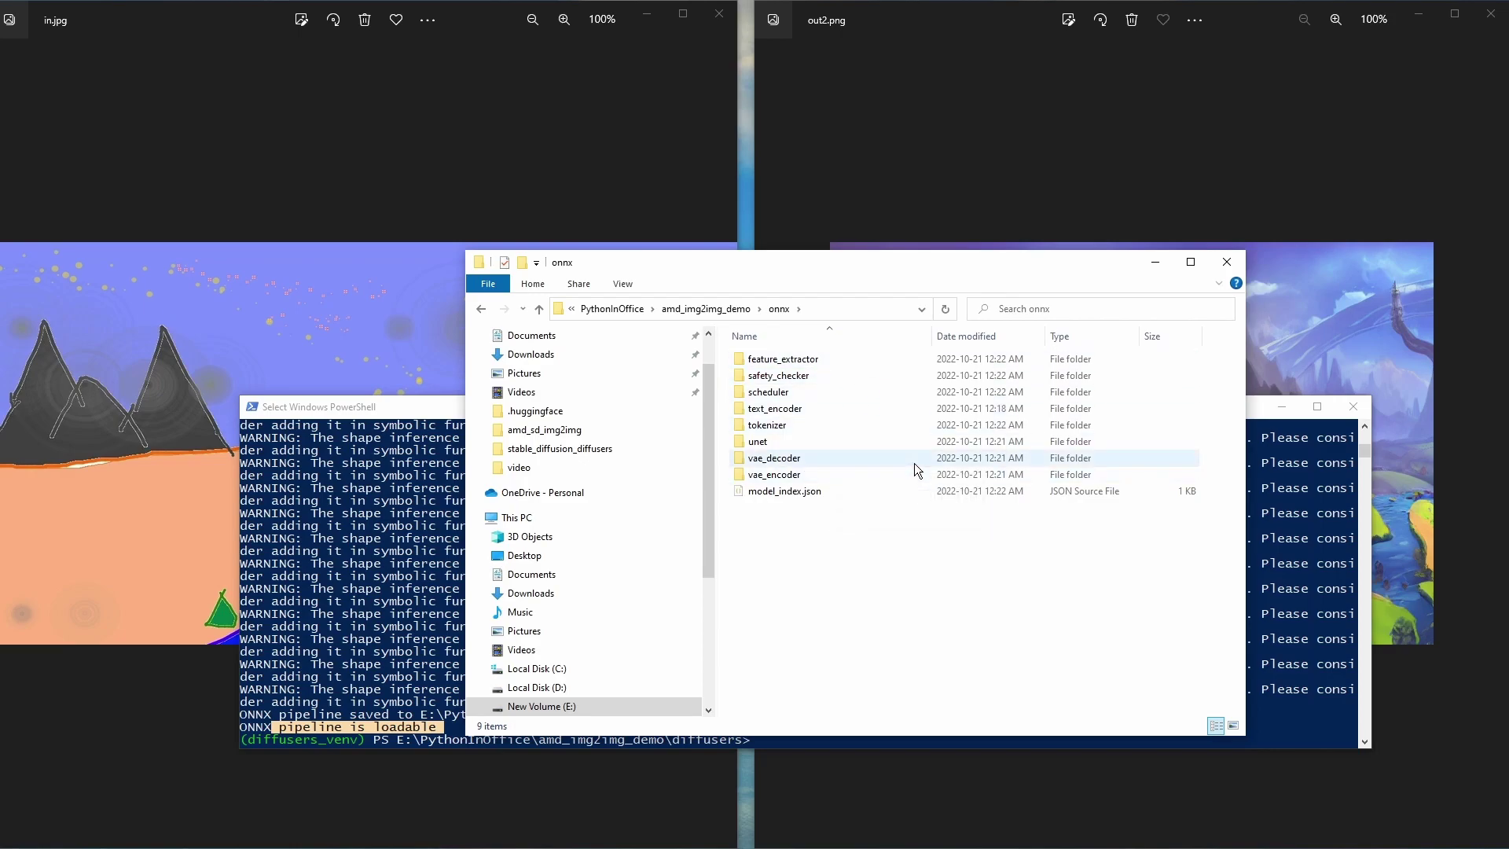
pyautogui.moveTo(913, 464)
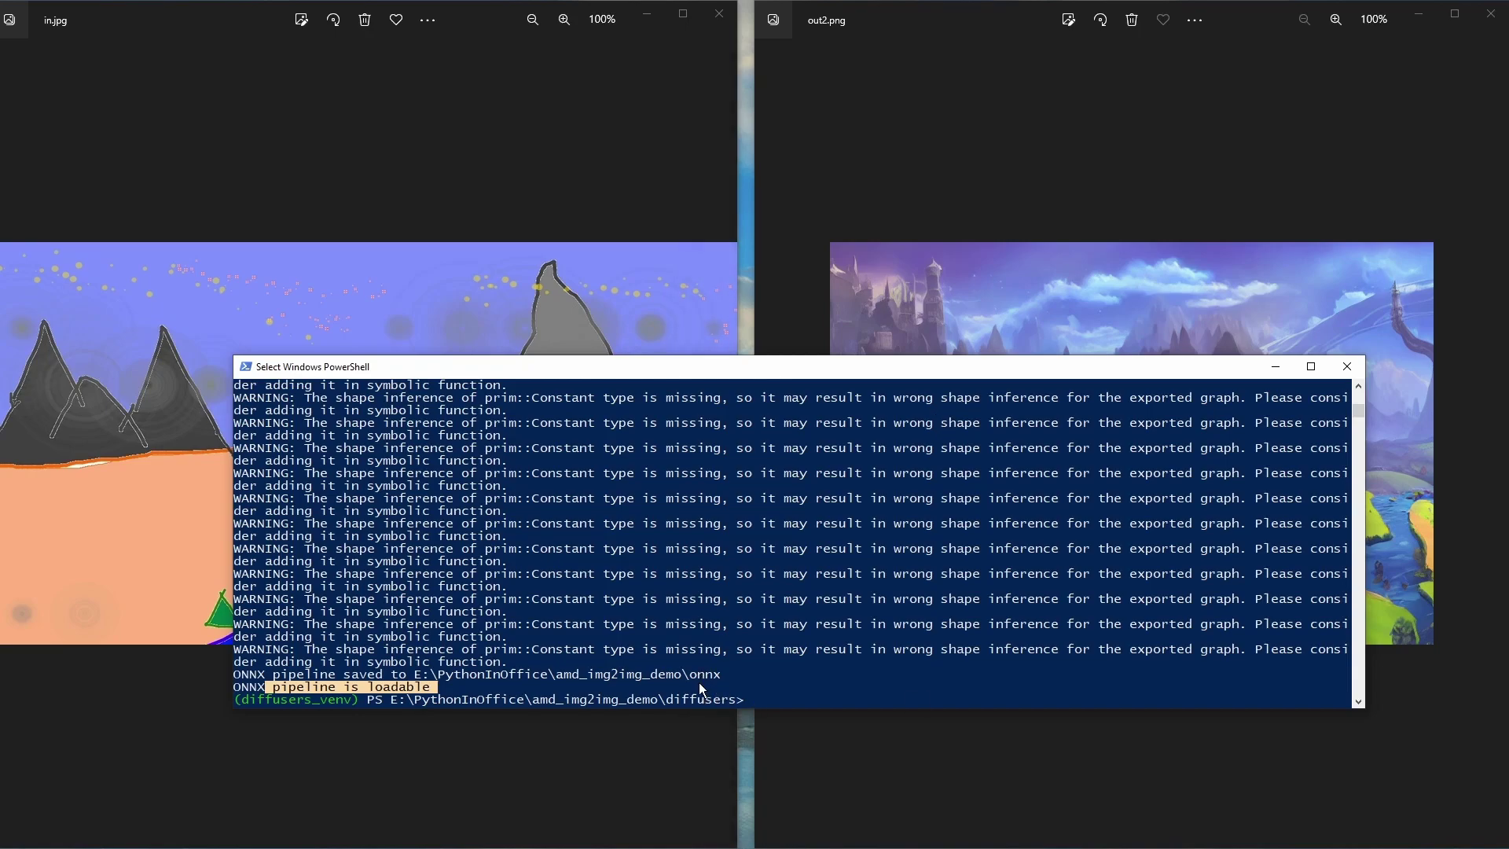
pyautogui.moveTo(692, 676); pyautogui.dragTo(721, 676)
# List the virtual environment's installed packages with pip list and check the onnx and onnxruntime entries
pyautogui.moveTo(885, 371); pyautogui.dragTo(885, 363)
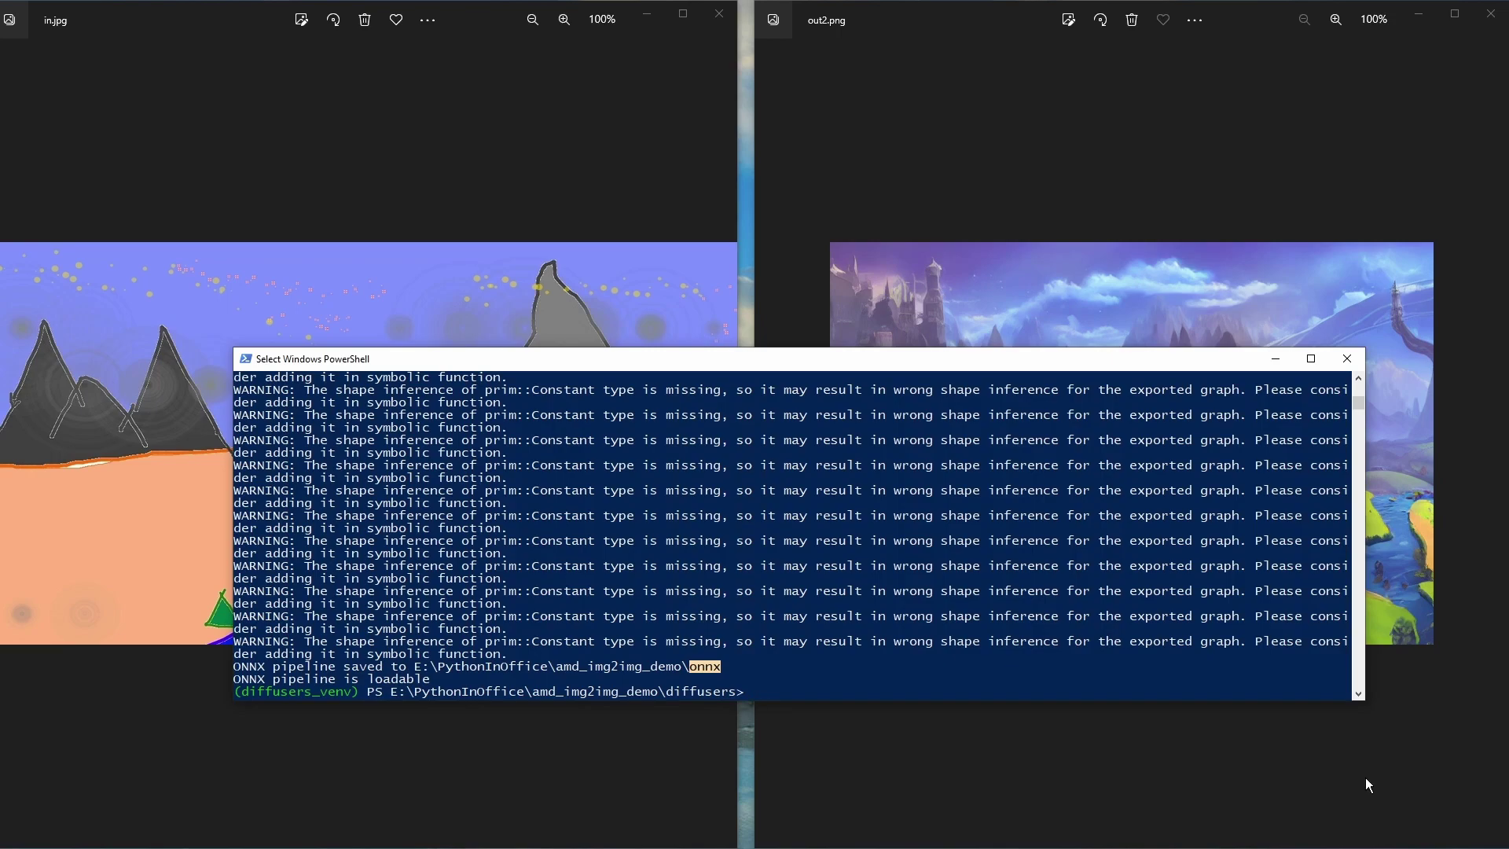
pyautogui.write('pip list')
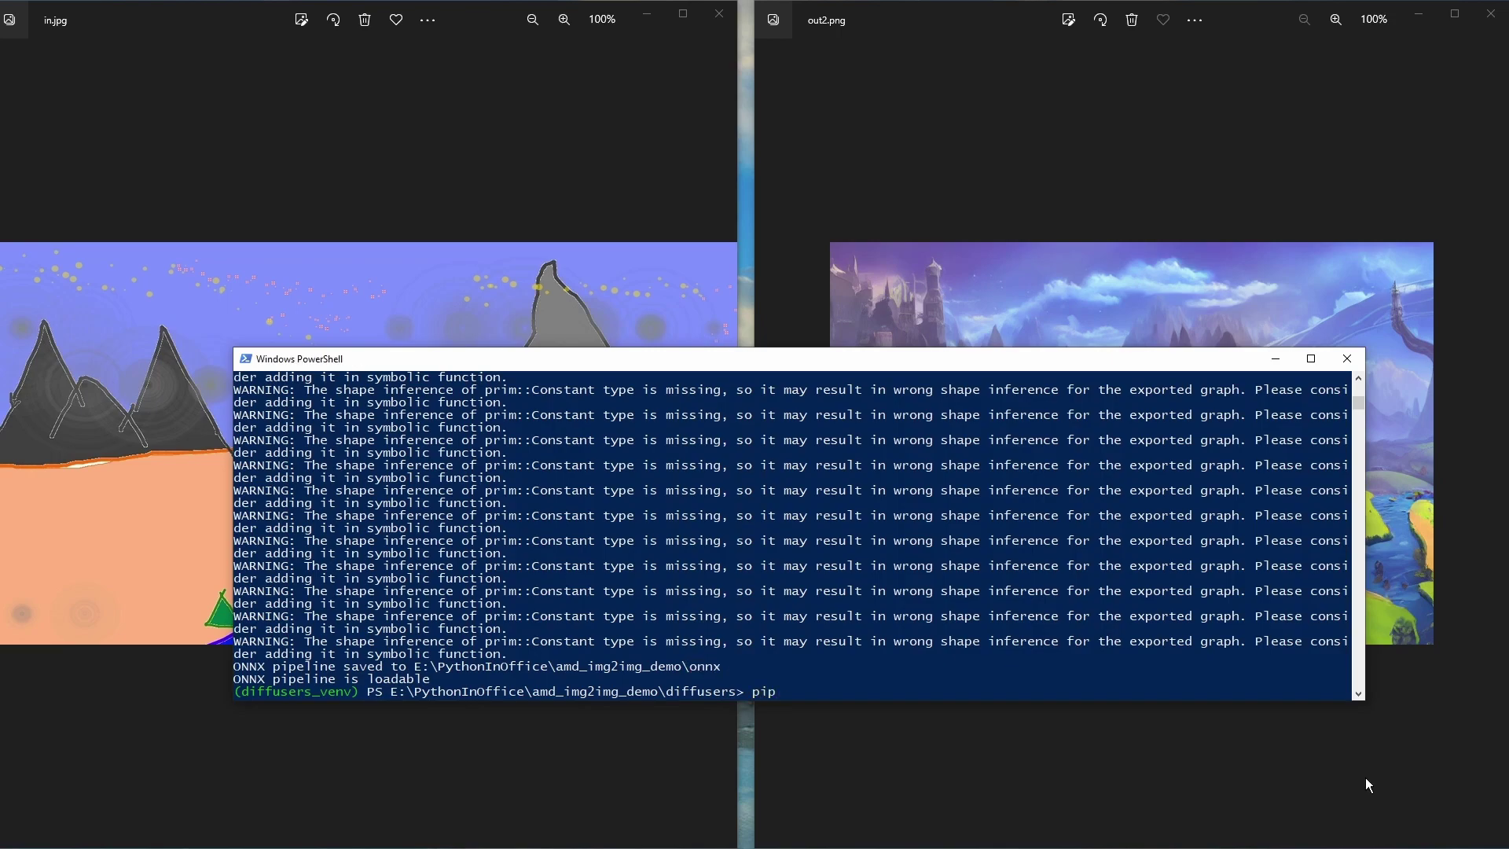
pyautogui.press('Return')
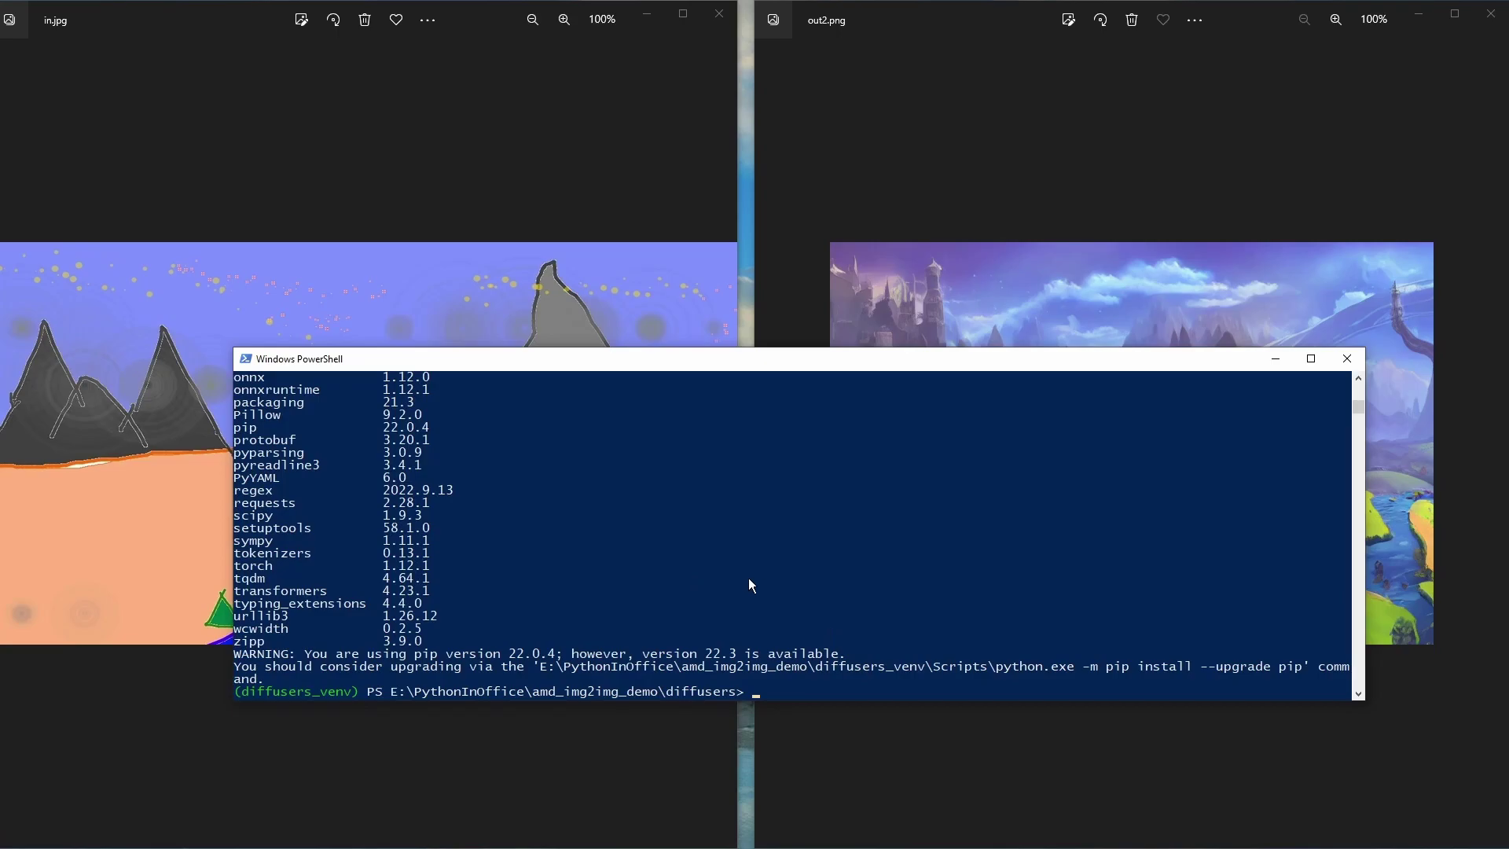
pyautogui.moveTo(923, 348); pyautogui.dragTo(924, 177)
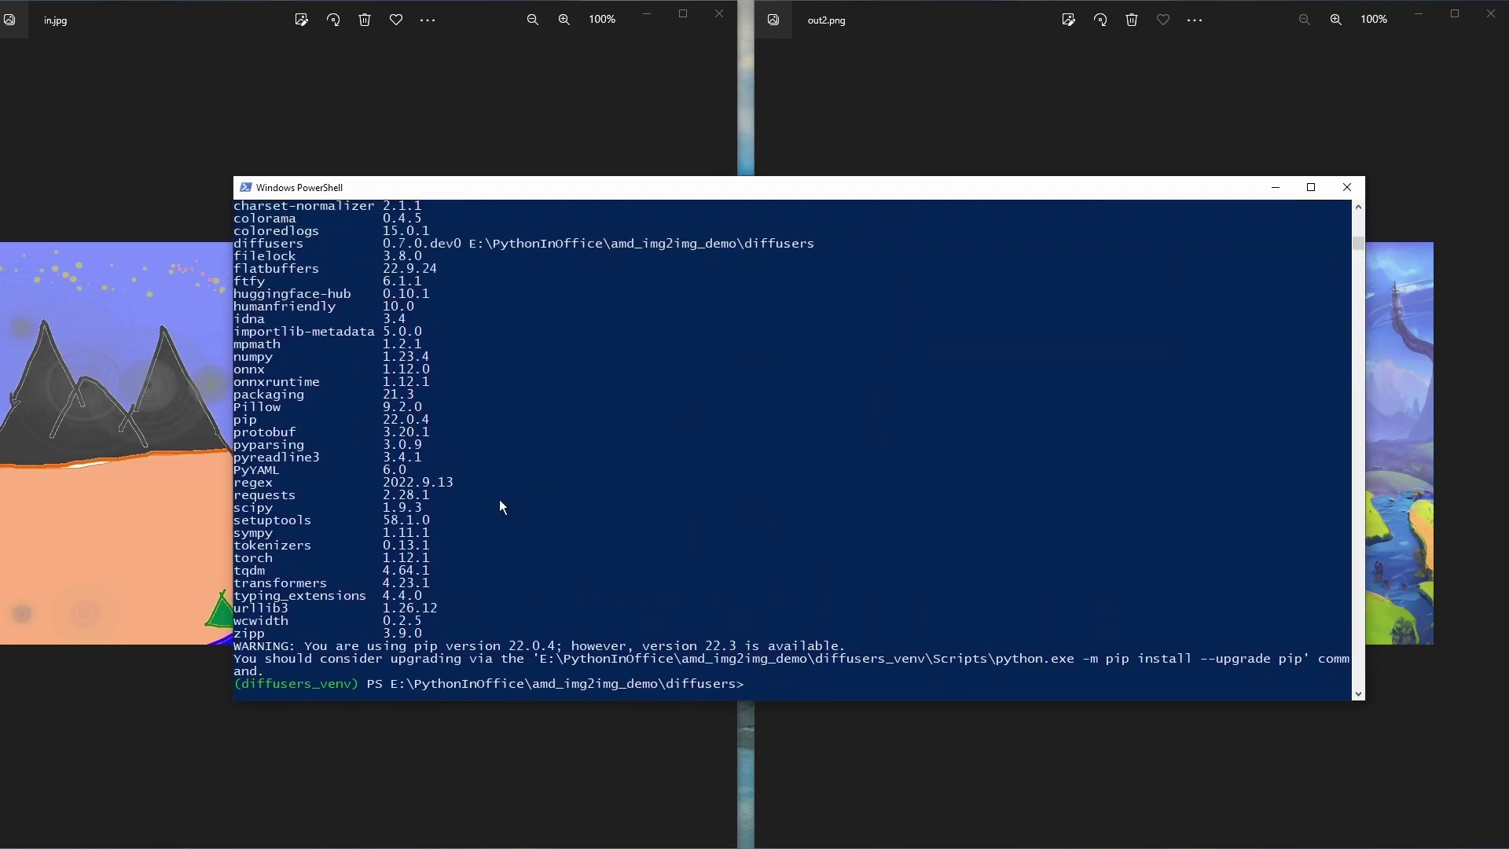
pyautogui.moveTo(234, 368); pyautogui.dragTo(436, 379)
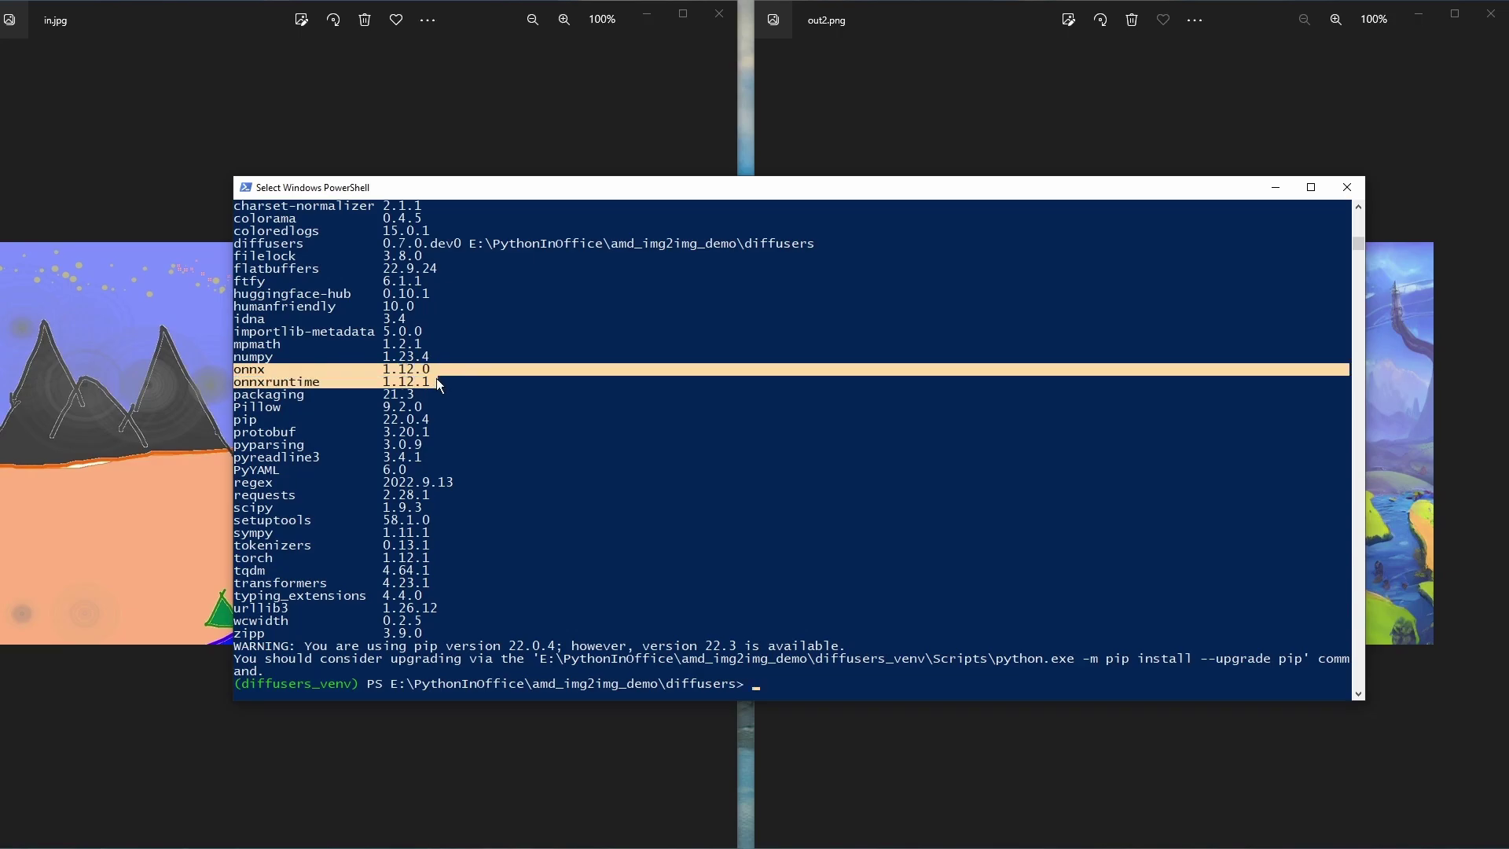
pyautogui.click(256, 390)
pyautogui.moveTo(234, 383); pyautogui.dragTo(441, 384)
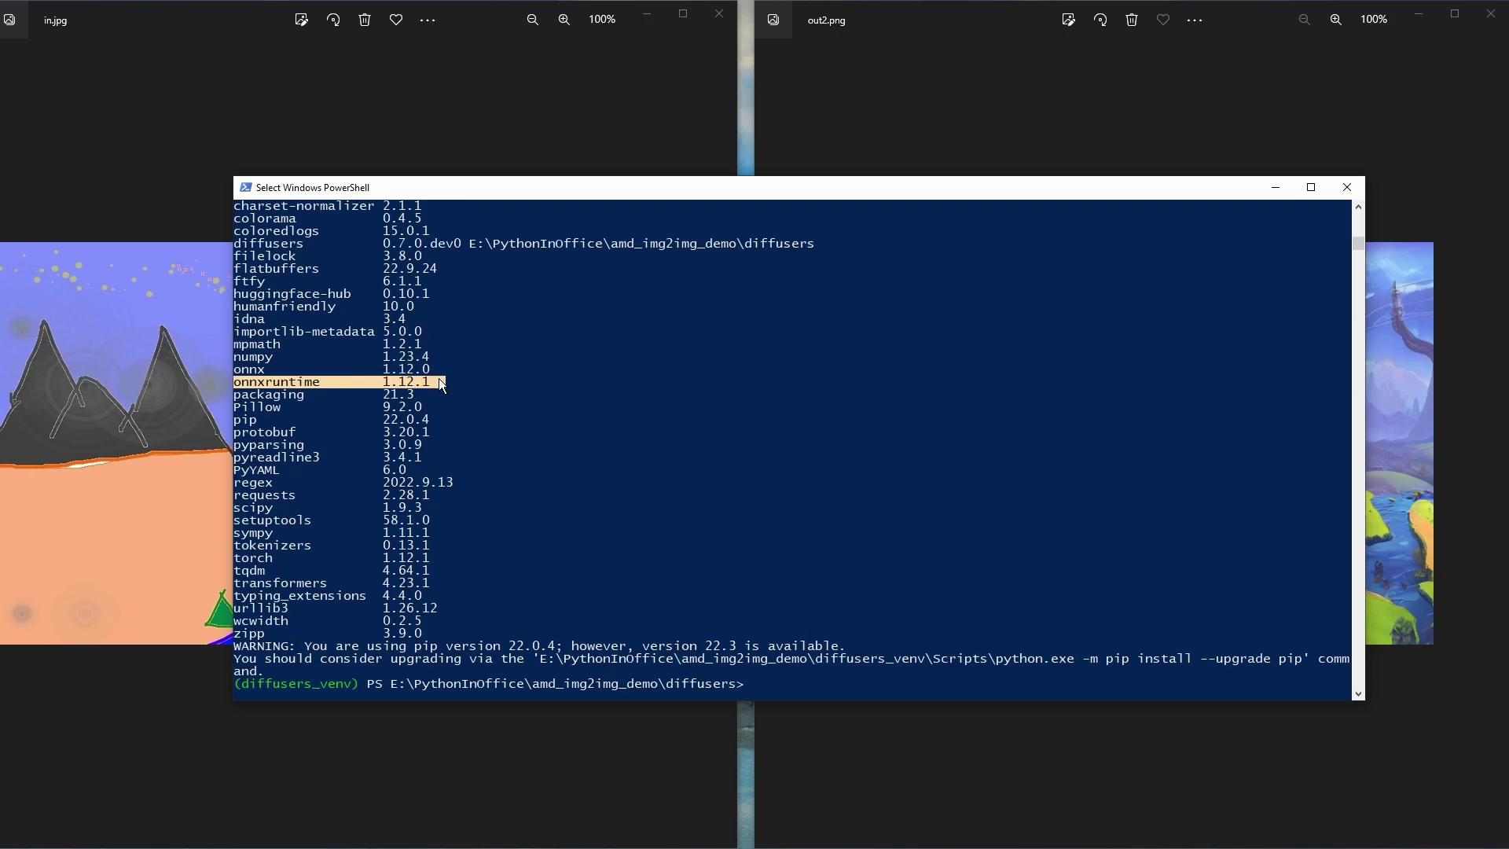
pyautogui.moveTo(235, 370); pyautogui.dragTo(262, 374)
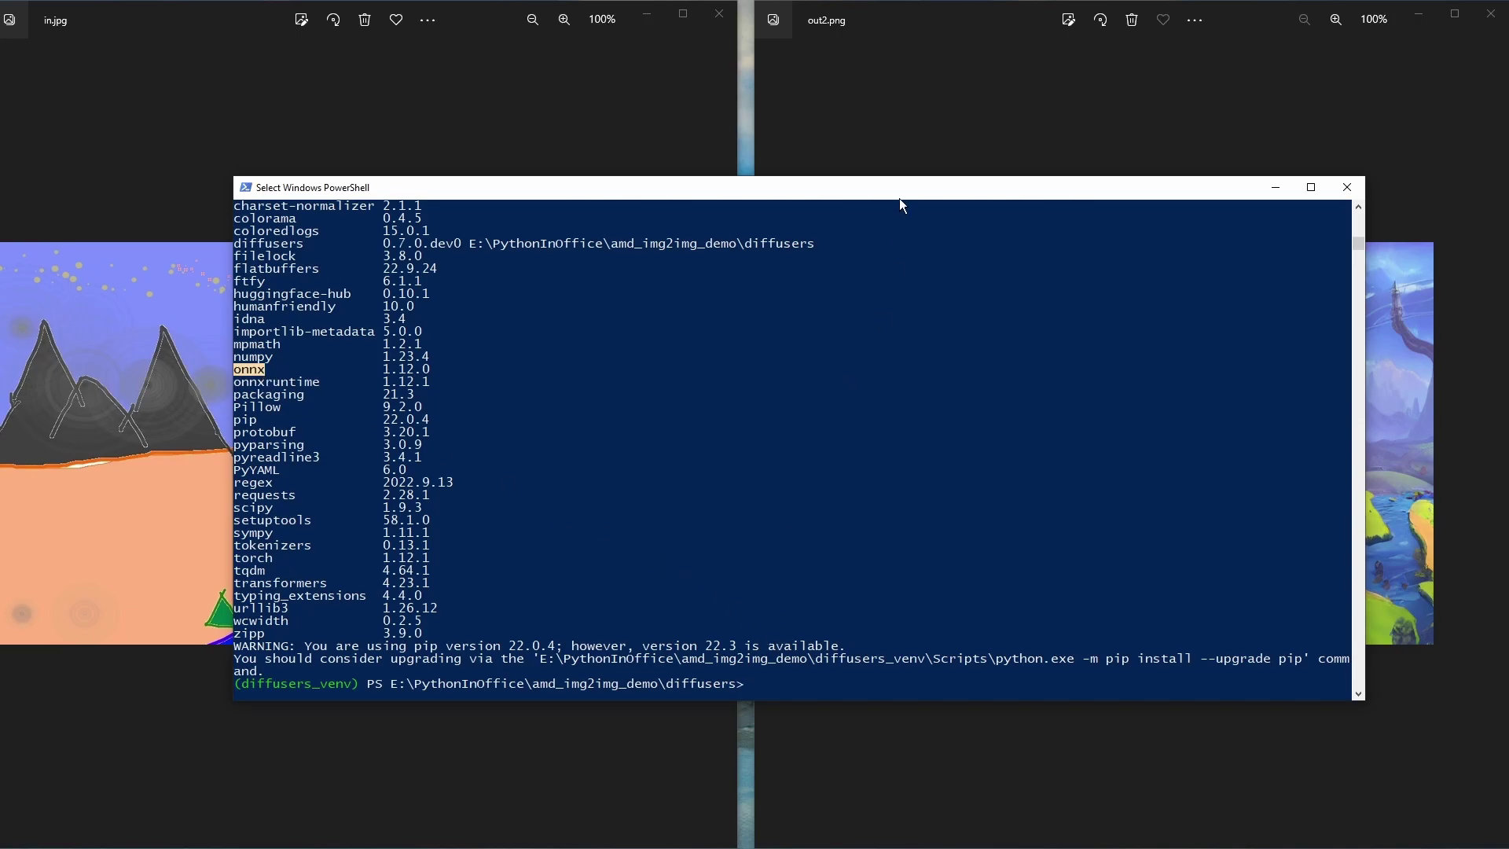
# Uninstall the onnx package with pip uninstall onnx, answering y to the removal prompt
pyautogui.write('pip uninstal onnx')
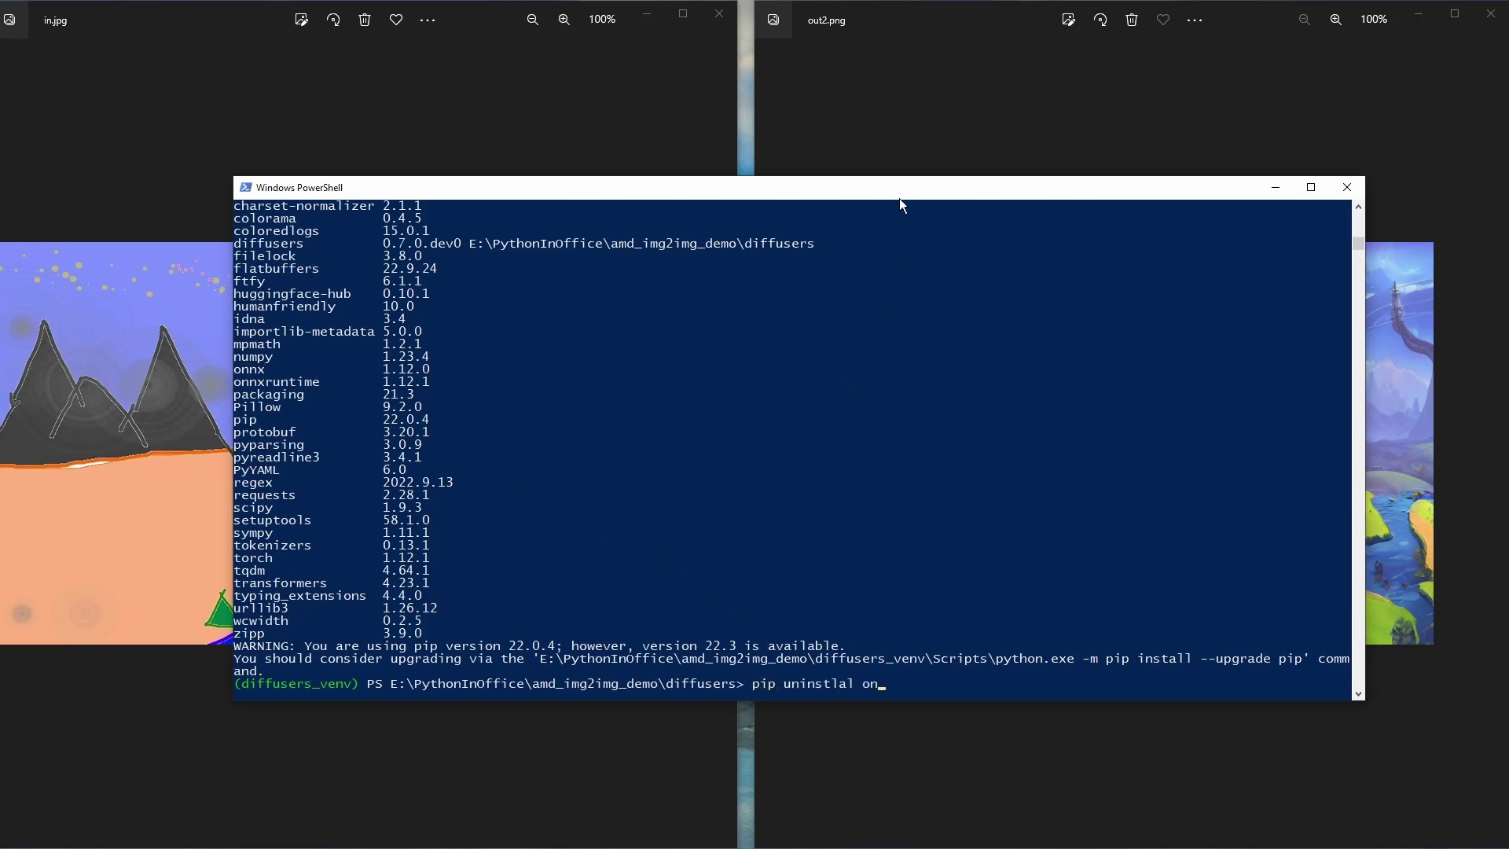
pyautogui.press('Return')
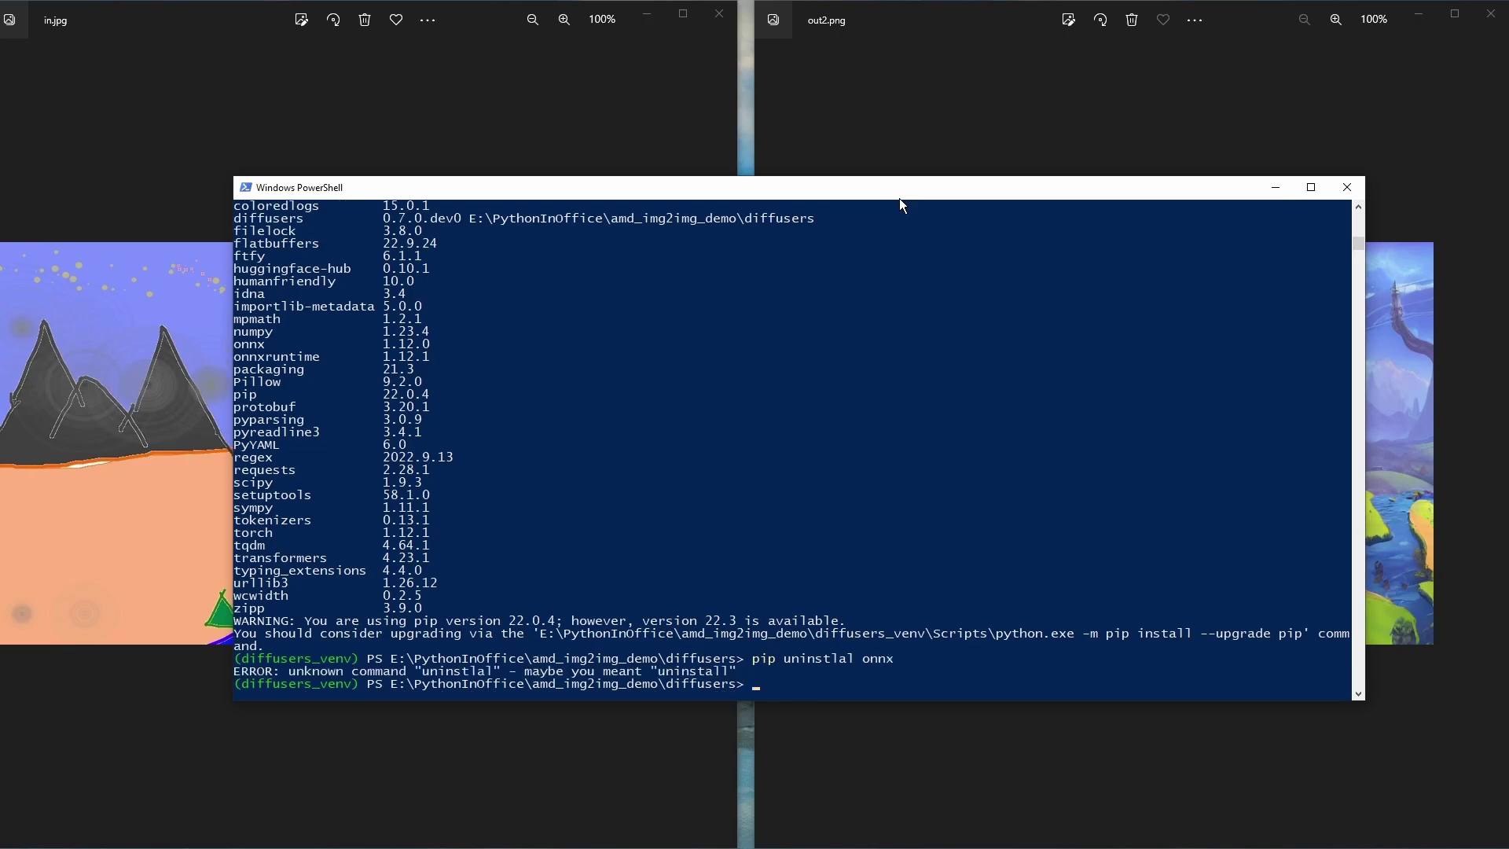
pyautogui.press('Up')
pyautogui.press('Left')
pyautogui.press('Left')
pyautogui.press('Left')
pyautogui.press('Left')
pyautogui.press('Left')
pyautogui.write('l')
pyautogui.press('Return')
pyautogui.write('y')
pyautogui.press('Return')
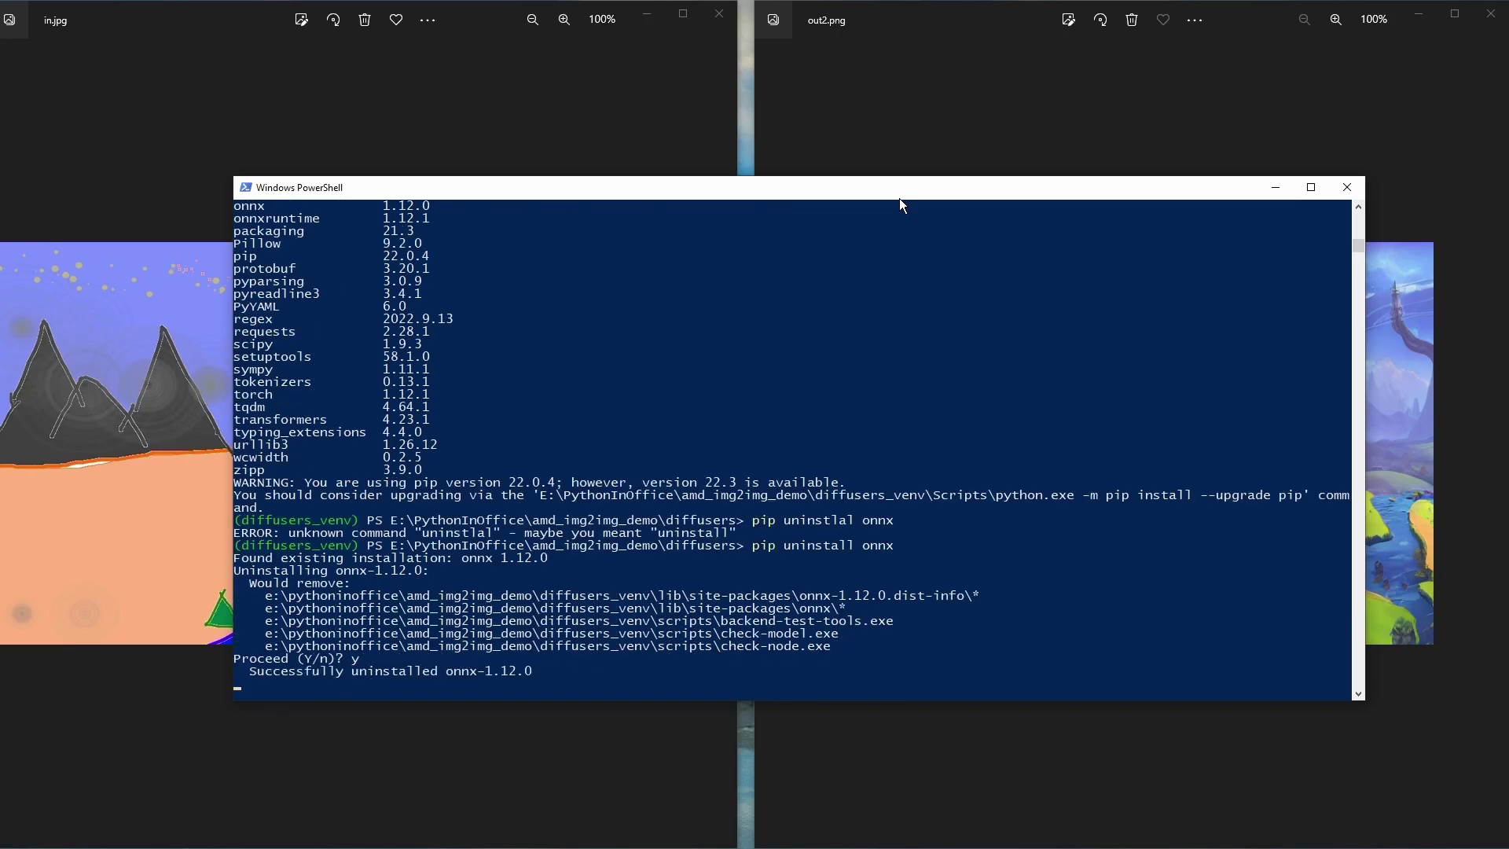
pyautogui.hotkey('alt', 'Tab')
pyautogui.click(848, 220)
pyautogui.moveTo(969, 148); pyautogui.dragTo(1146, 148)
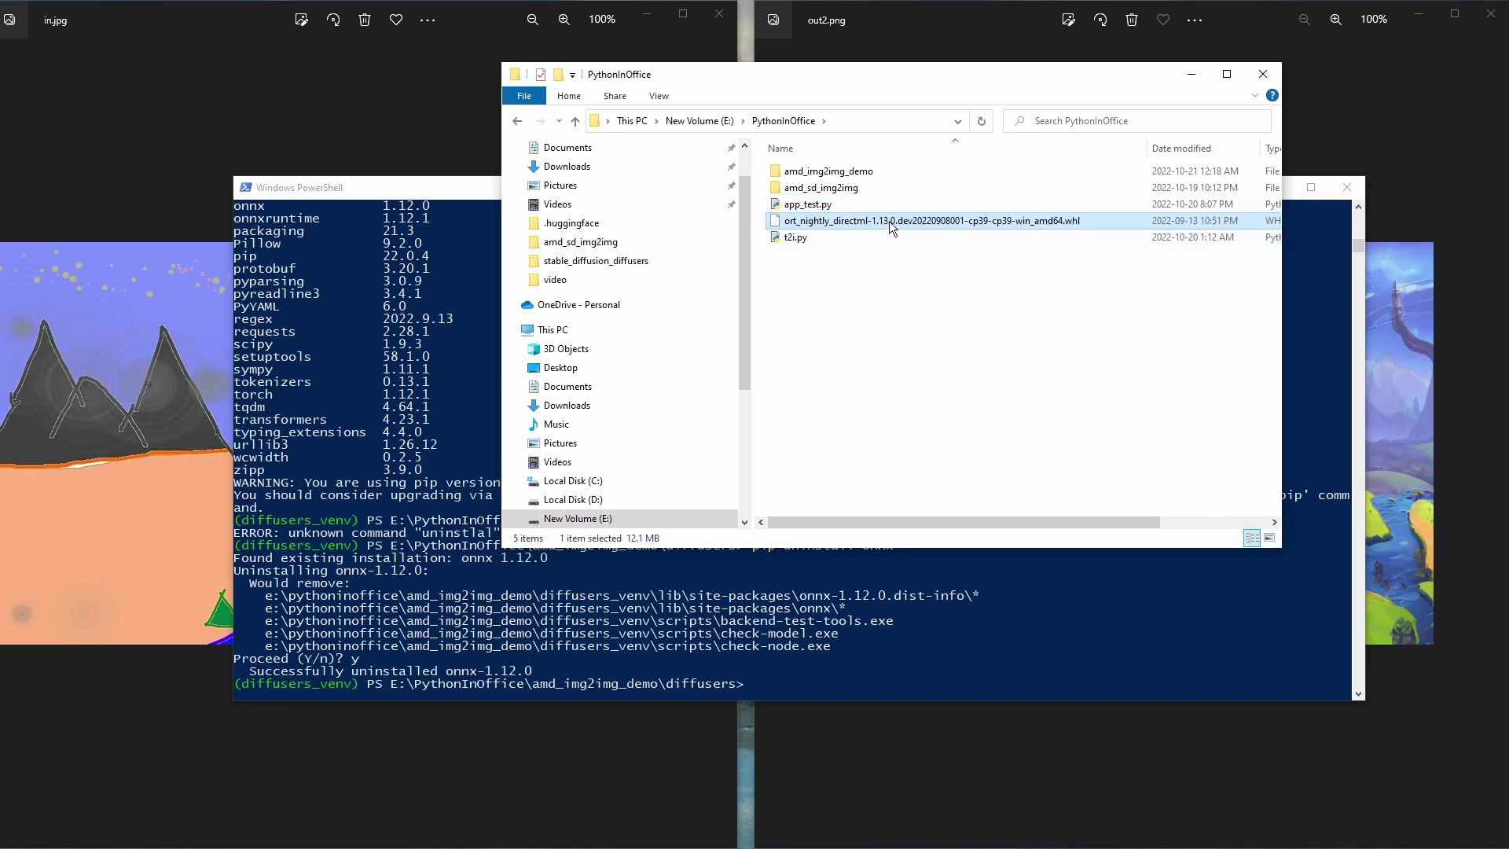
pyautogui.click(866, 173)
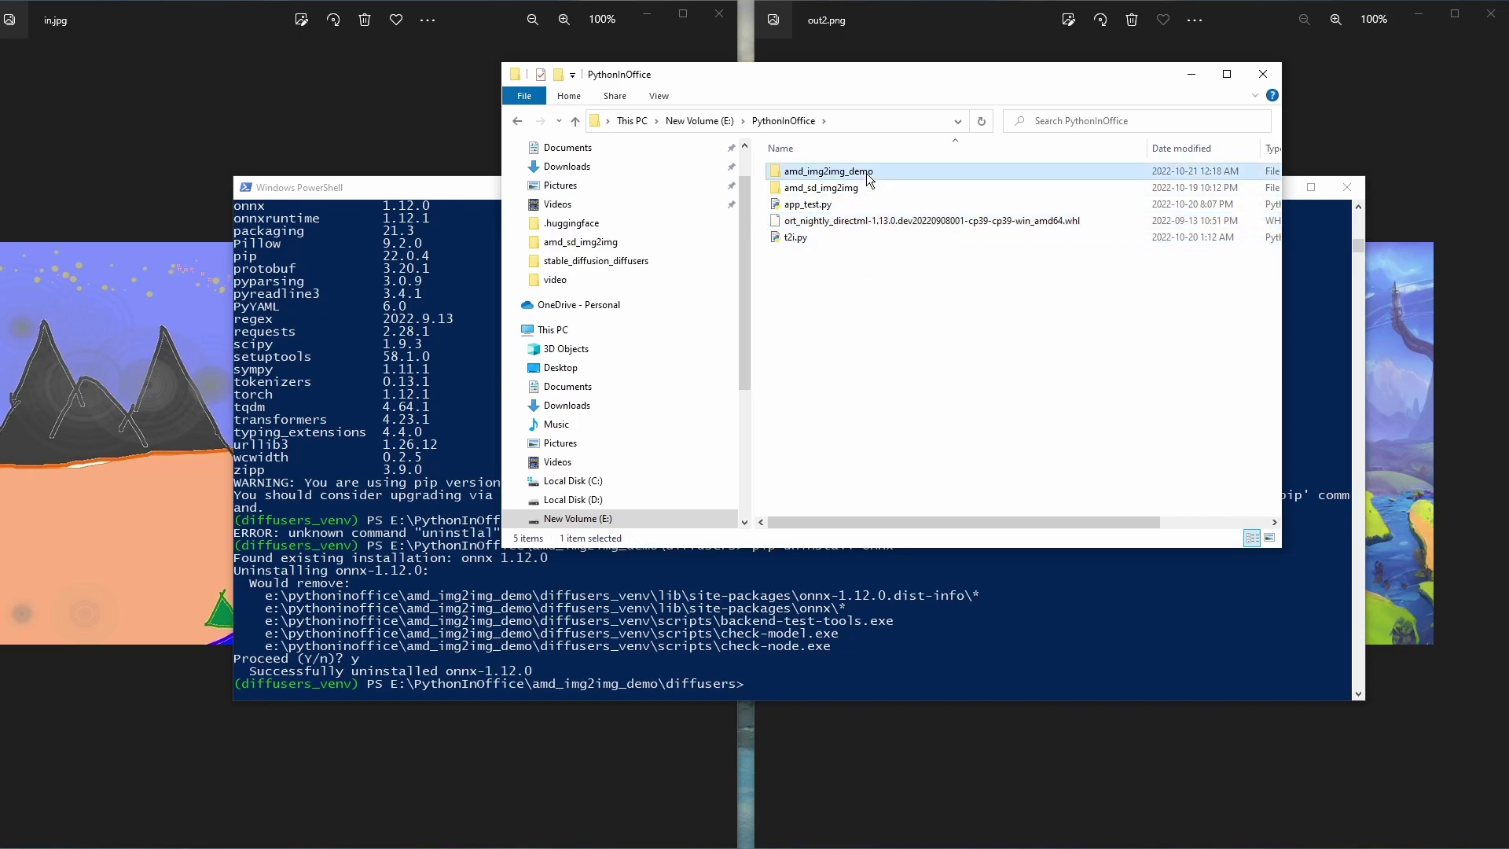
pyautogui.doubleClick(866, 172)
# Change the PowerShell directory up one level to amd_img2img_demo and list its contents
pyautogui.click(458, 187)
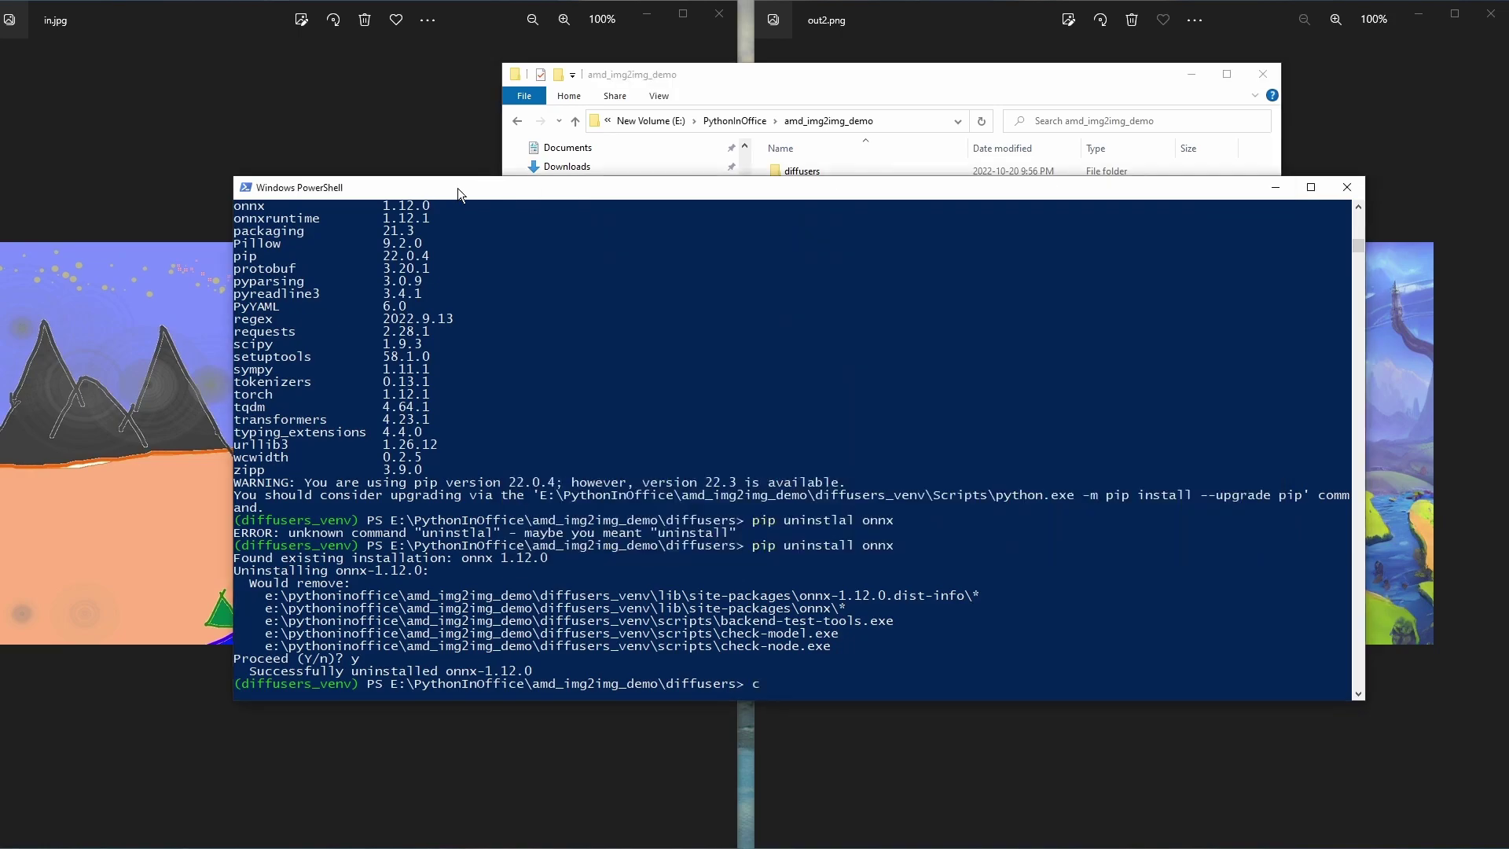
pyautogui.write('cd ..')
pyautogui.press('Return')
pyautogui.write('dir')
pyautogui.press('Return')
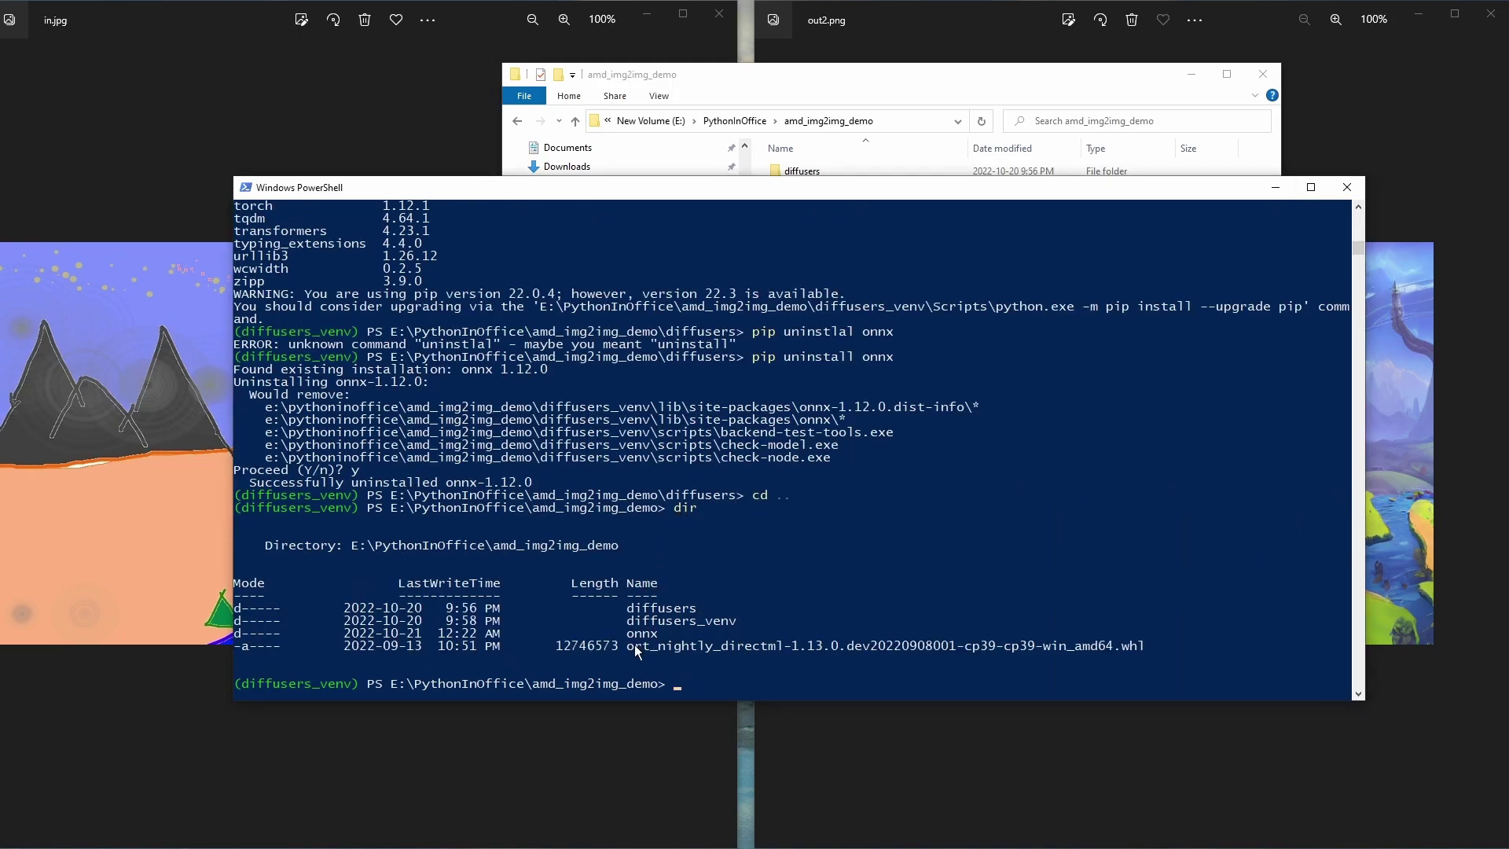
pyautogui.moveTo(624, 644)
pyautogui.mouseDown()
pyautogui.moveTo(1176, 644)
pyautogui.moveTo(648, 643)
pyautogui.mouseUp()
pyautogui.click(1146, 648)
pyautogui.hotkey('ctrl', 'c')
pyautogui.write('pip install')
pyautogui.hotkey('ctrl', 'v')
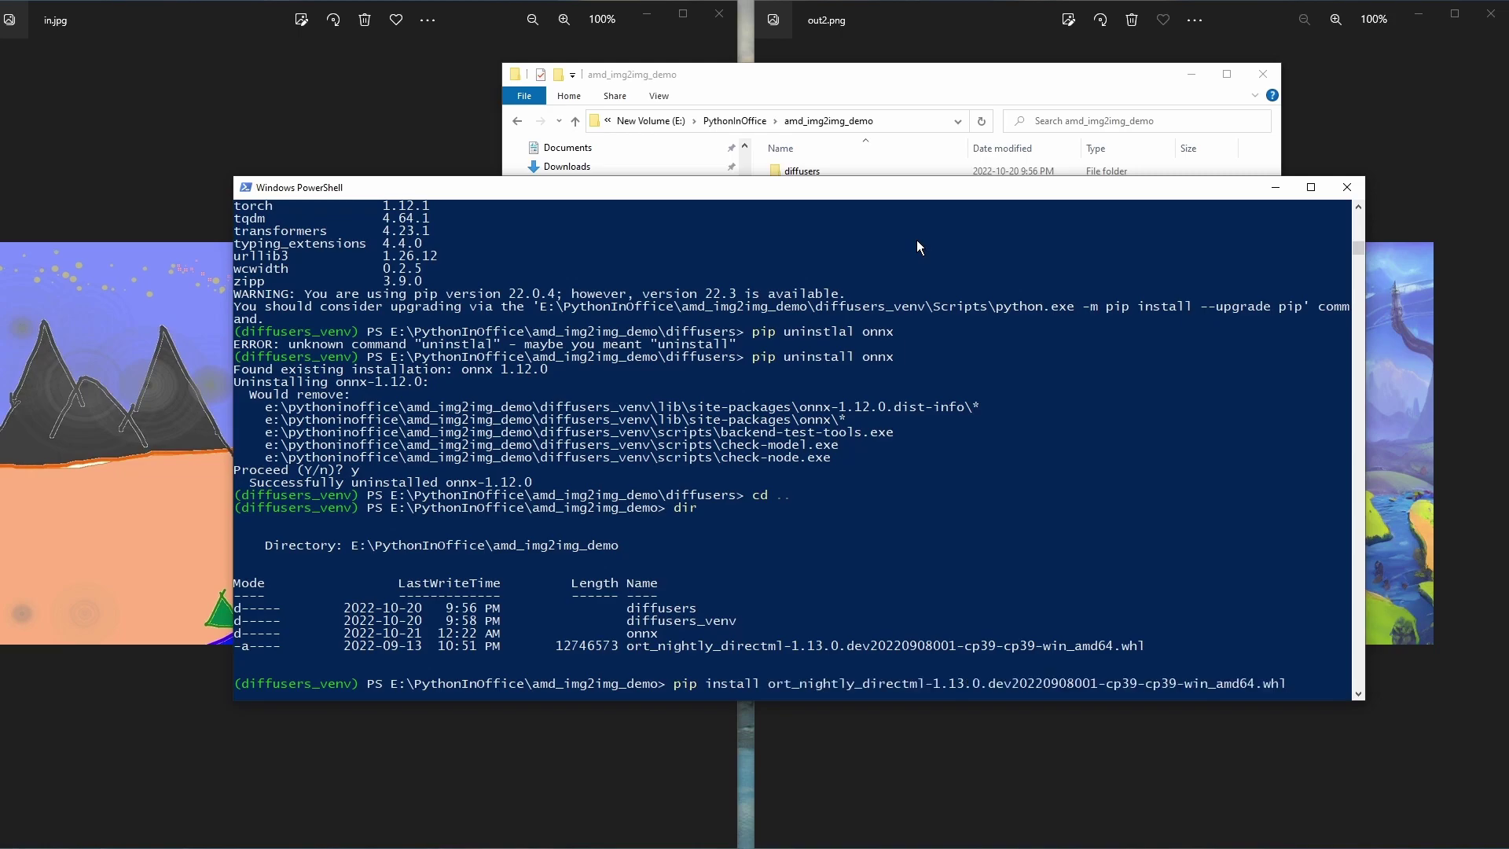
pyautogui.hotkey('alt', 'Tab')
pyautogui.click(1258, 630)
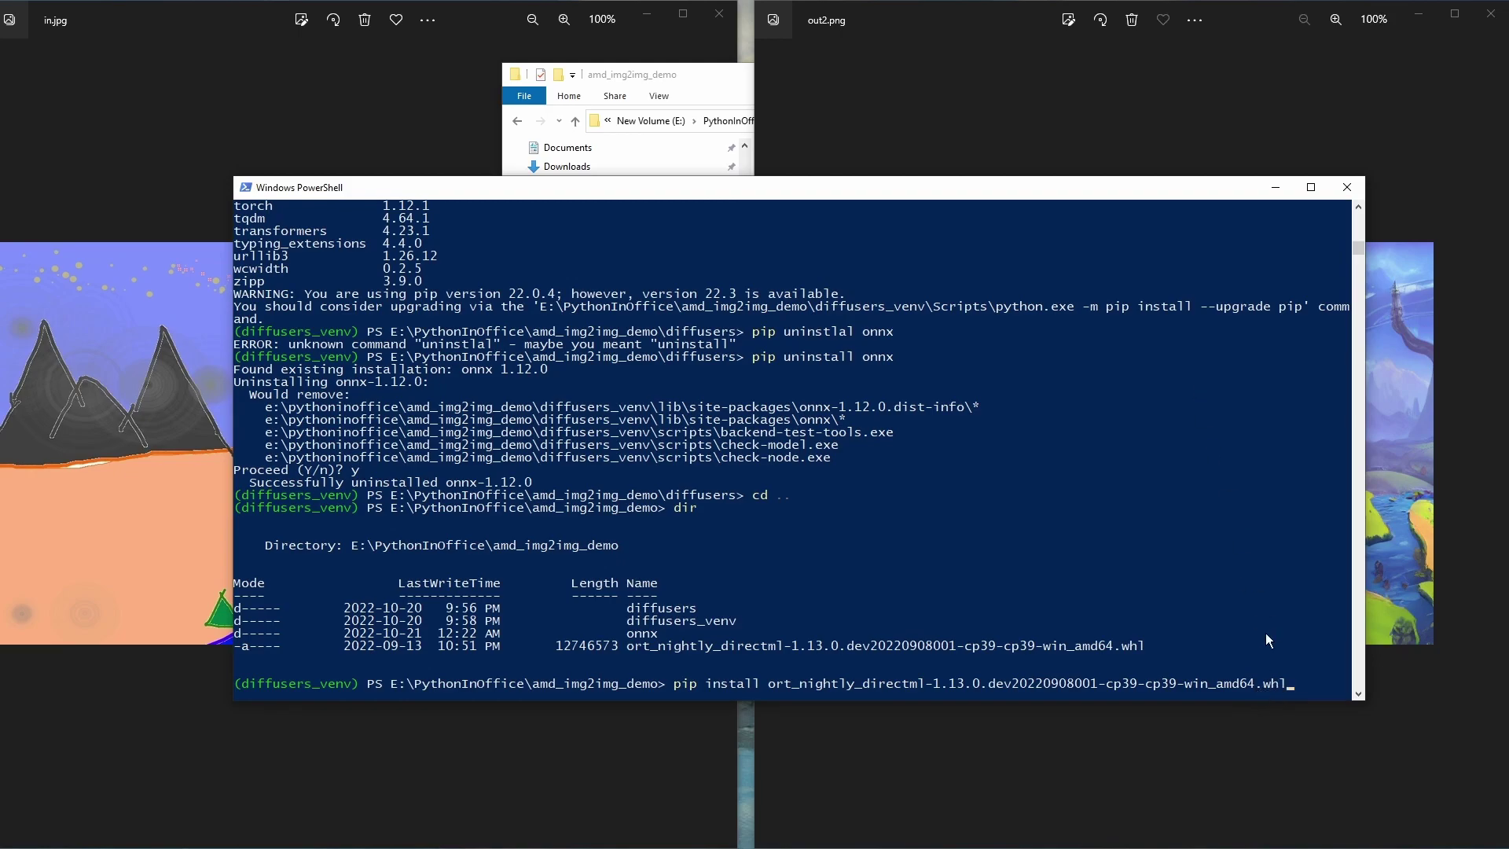
pyautogui.press('Return')
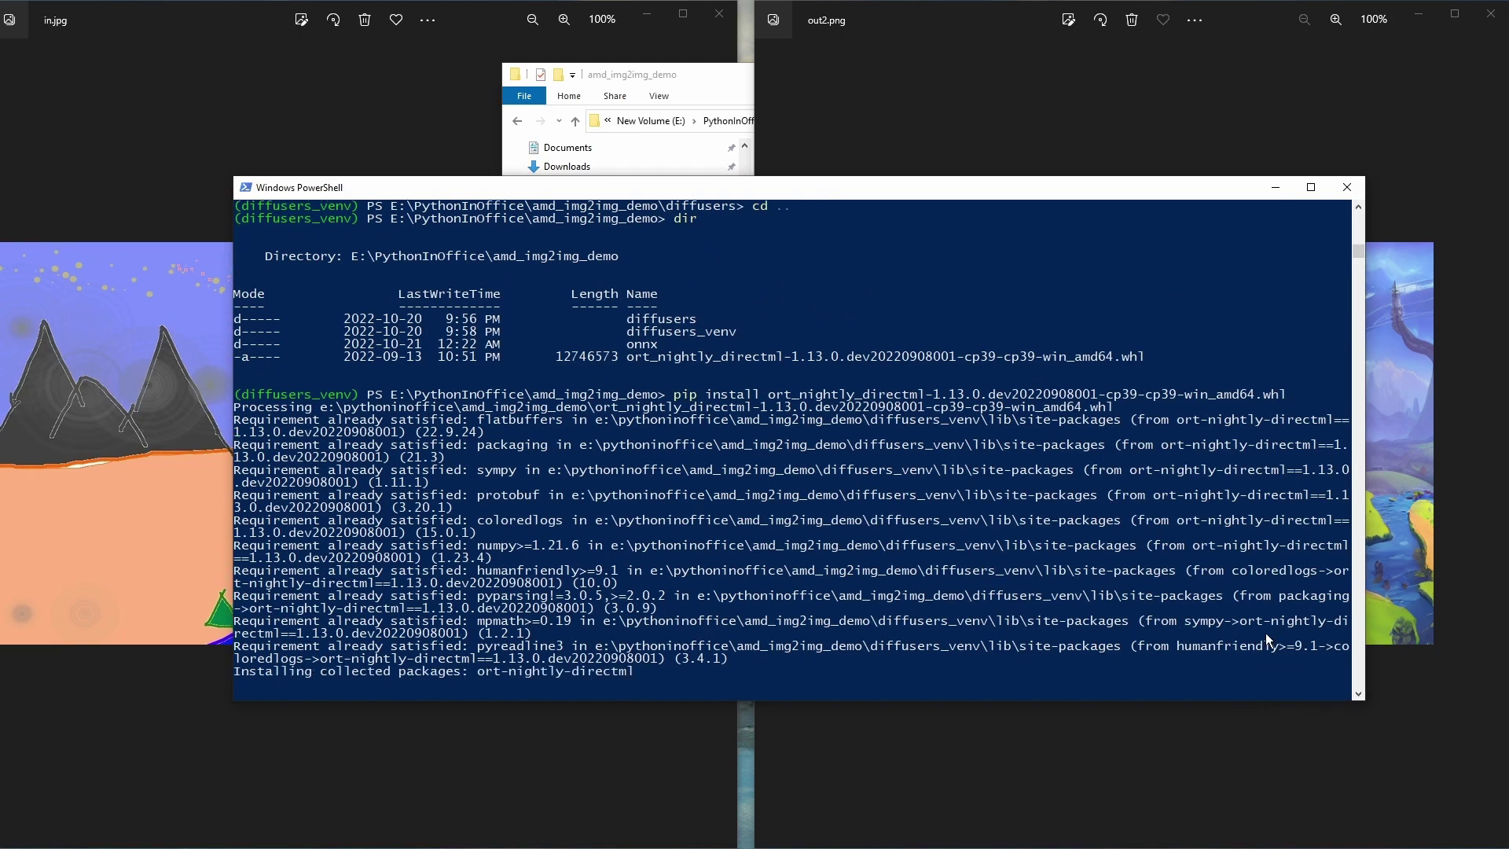
# Rerun the DirectML wheel installation with the --force-reinstall option added
pyautogui.press('Up')
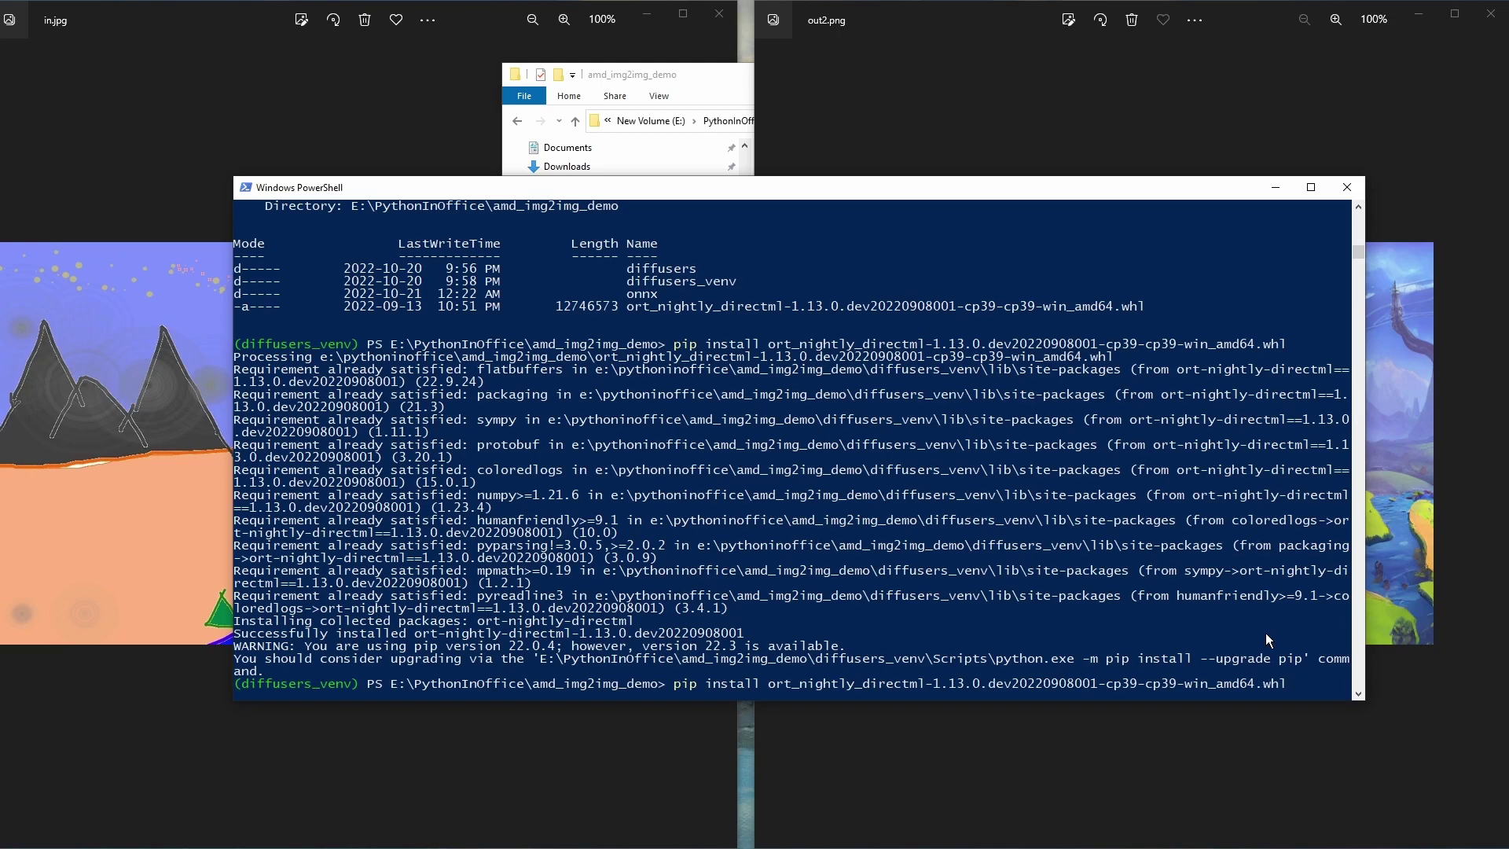
pyautogui.write('--force-reinstall')
pyautogui.press('Return')
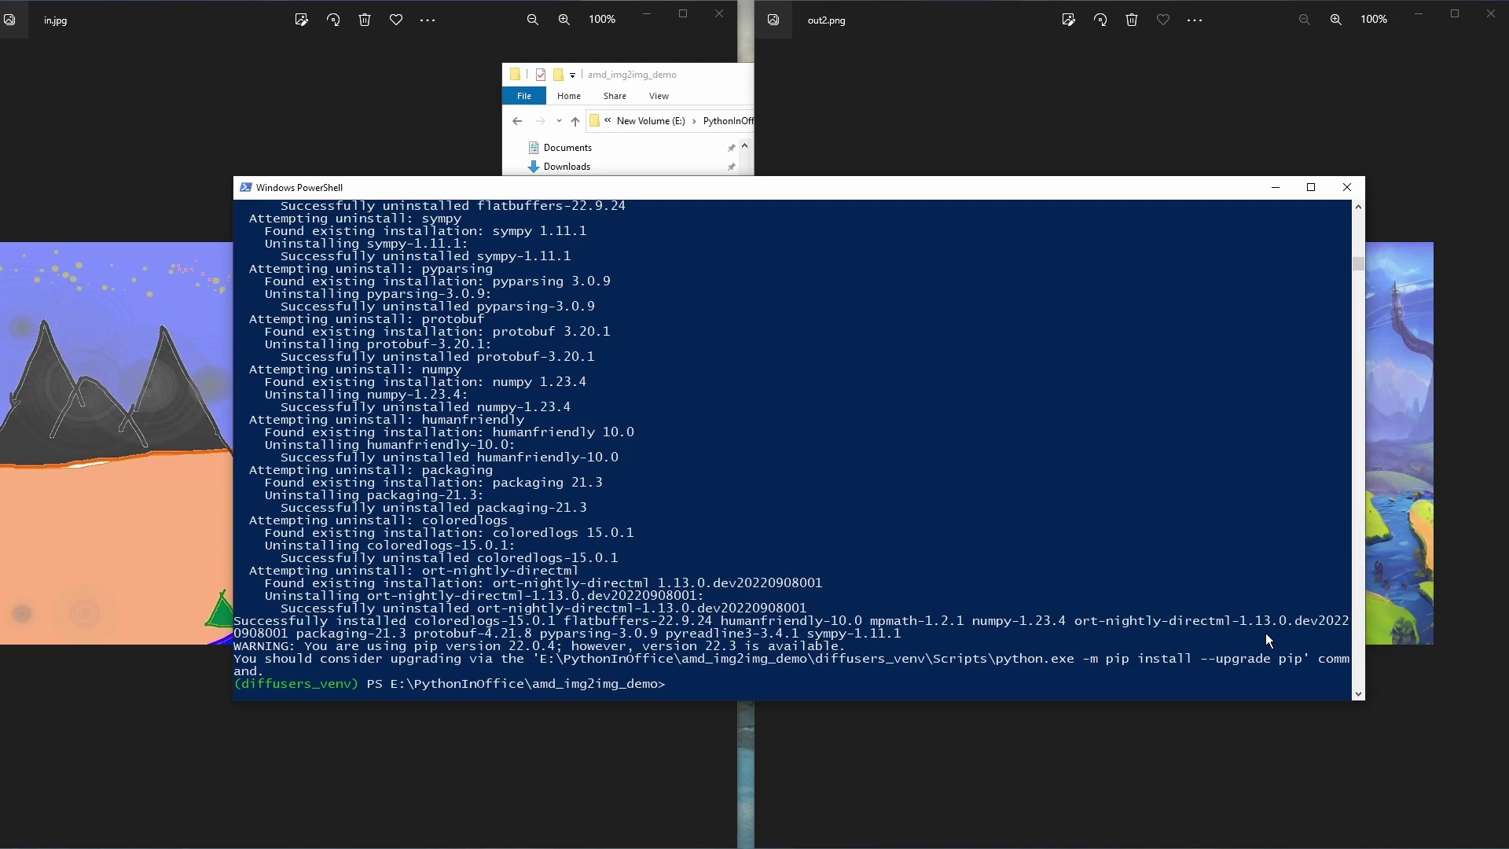
# Copy t2i.py from the PythonInOffice folder into amd_img2img_demo and open the copy in IDLE
pyautogui.hotkey('alt', 'Tab')
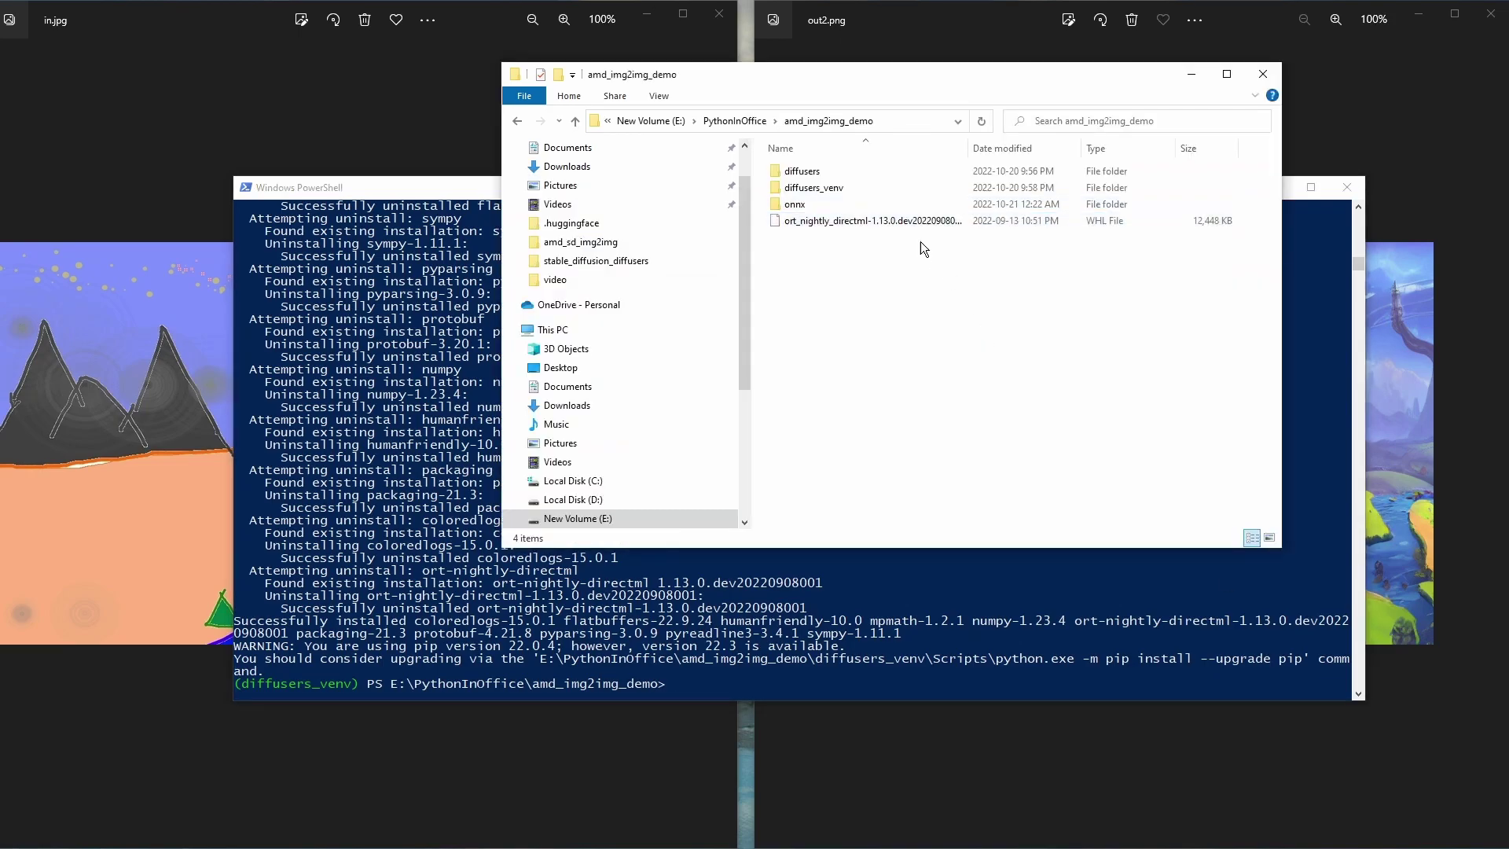
pyautogui.click(739, 121)
pyautogui.click(895, 372)
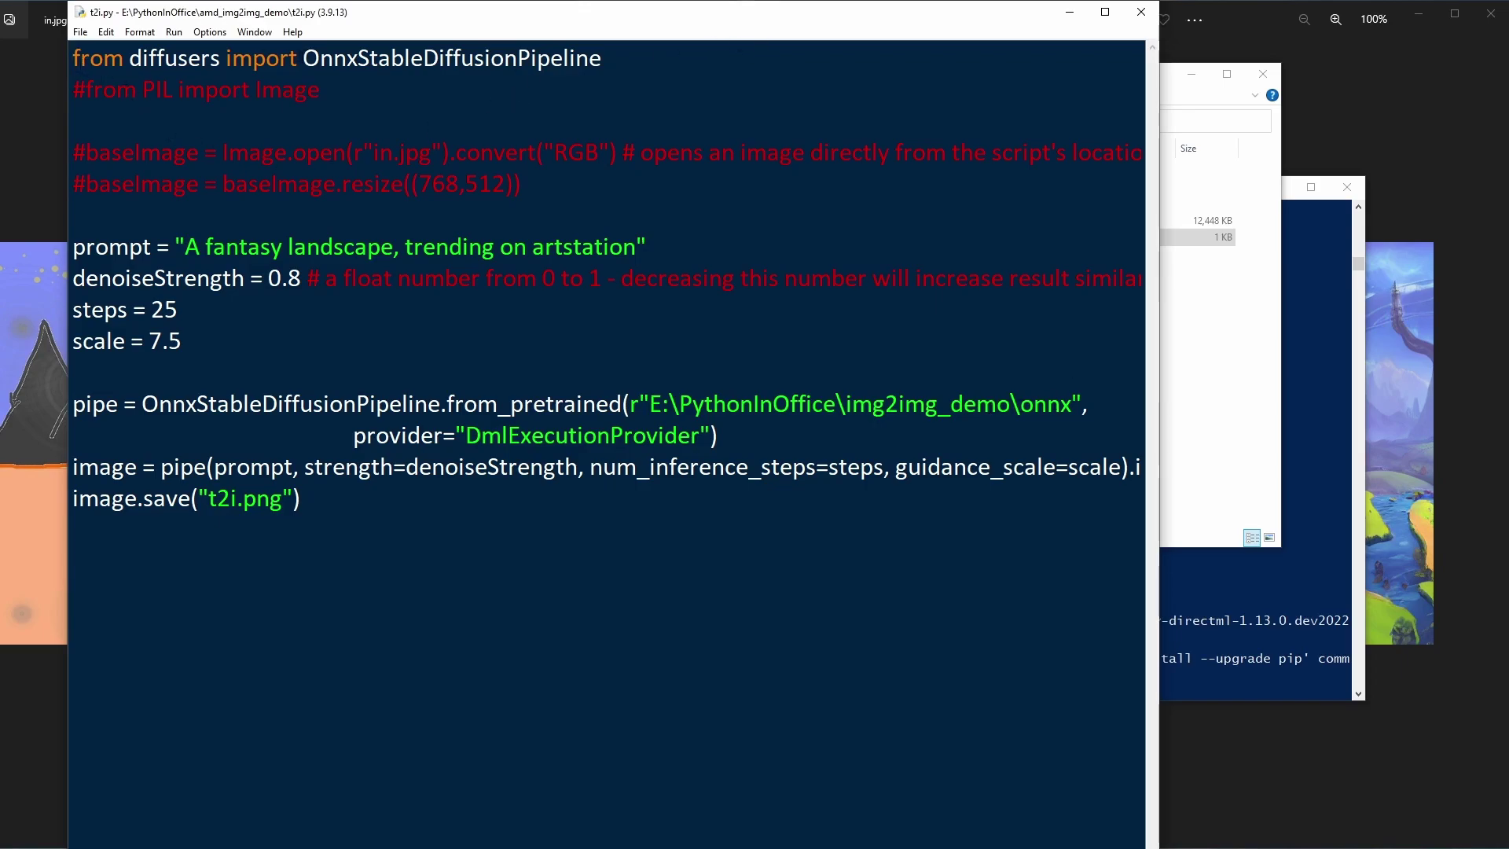
# Examine the t2i.py script's pipeline import, prompt, steps setting and from_pretrained call
pyautogui.moveTo(303, 57); pyautogui.dragTo(605, 57)
pyautogui.click(620, 58)
pyautogui.doubleClick(164, 59)
pyautogui.moveTo(75, 247); pyautogui.dragTo(649, 246)
pyautogui.moveTo(73, 309); pyautogui.dragTo(189, 308)
pyautogui.moveTo(84, 404); pyautogui.dragTo(744, 438)
# Copy the full path of the onnx folder inside amd_img2img_demo from File Explorer
pyautogui.moveTo(649, 404); pyautogui.dragTo(1071, 404)
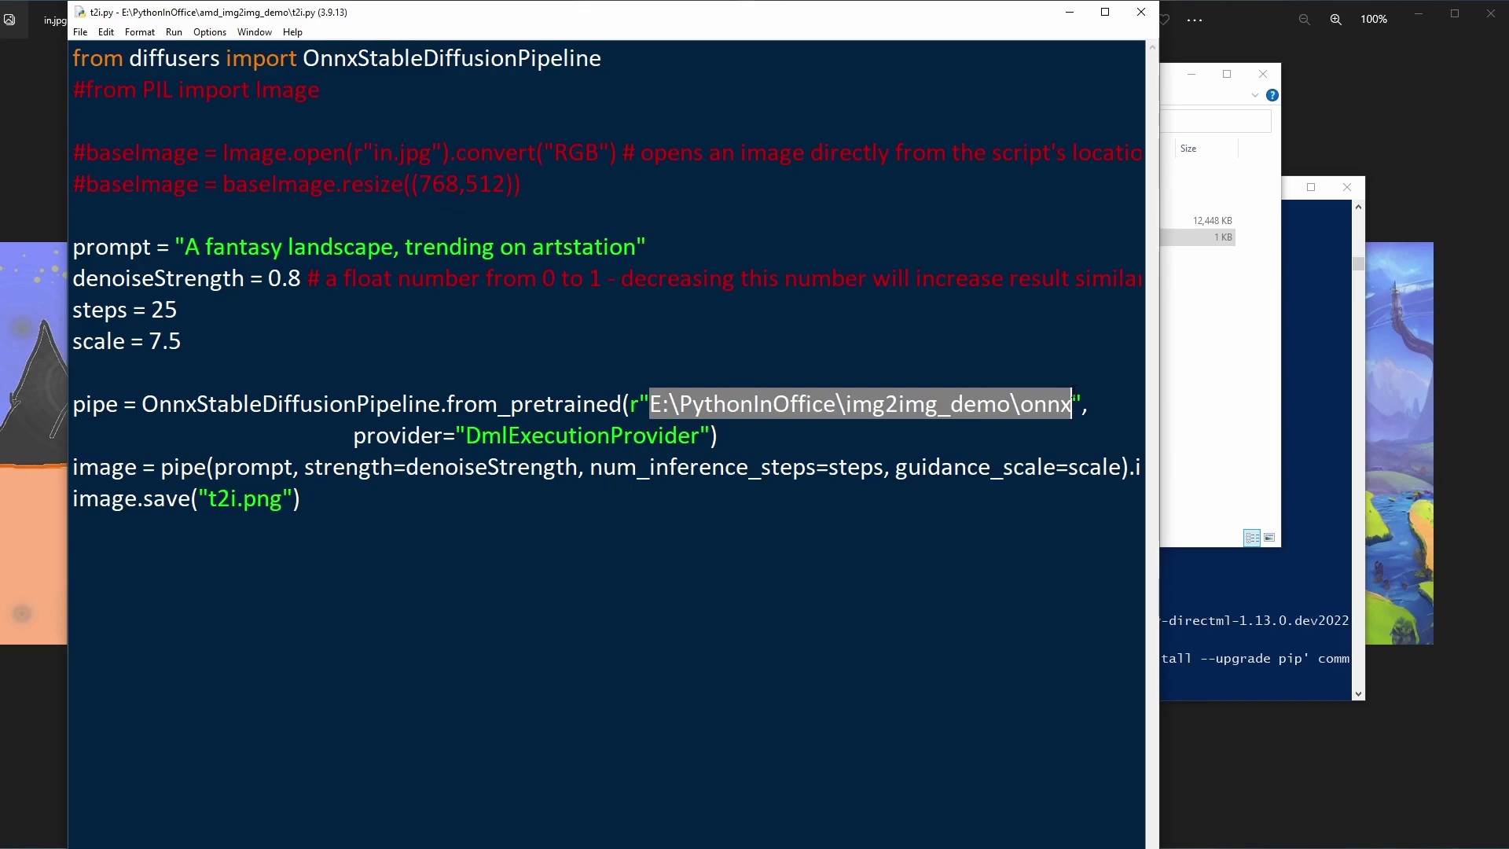
pyautogui.click(1254, 357)
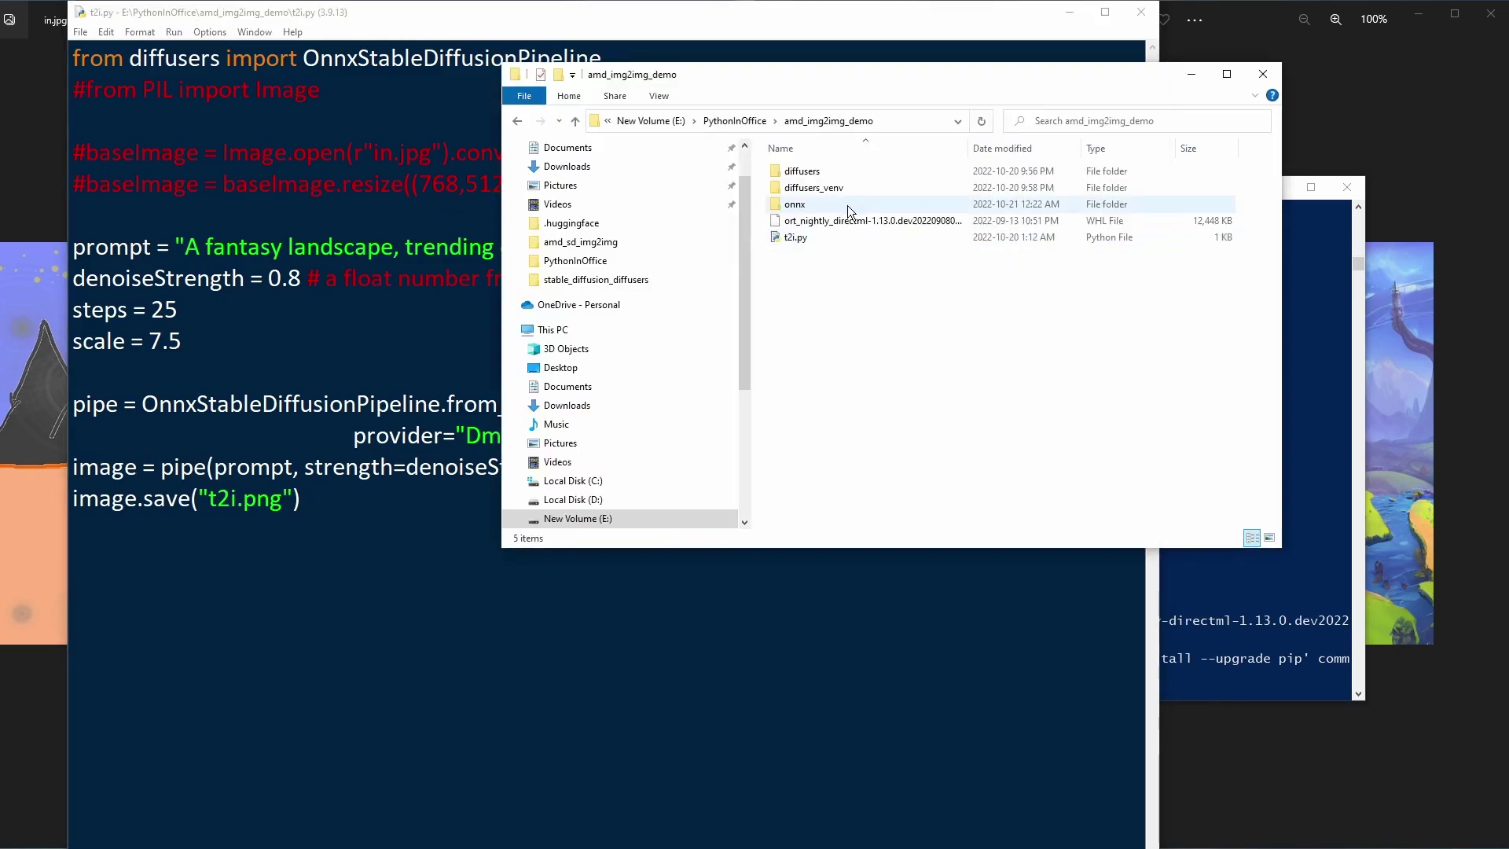
pyautogui.doubleClick(819, 206)
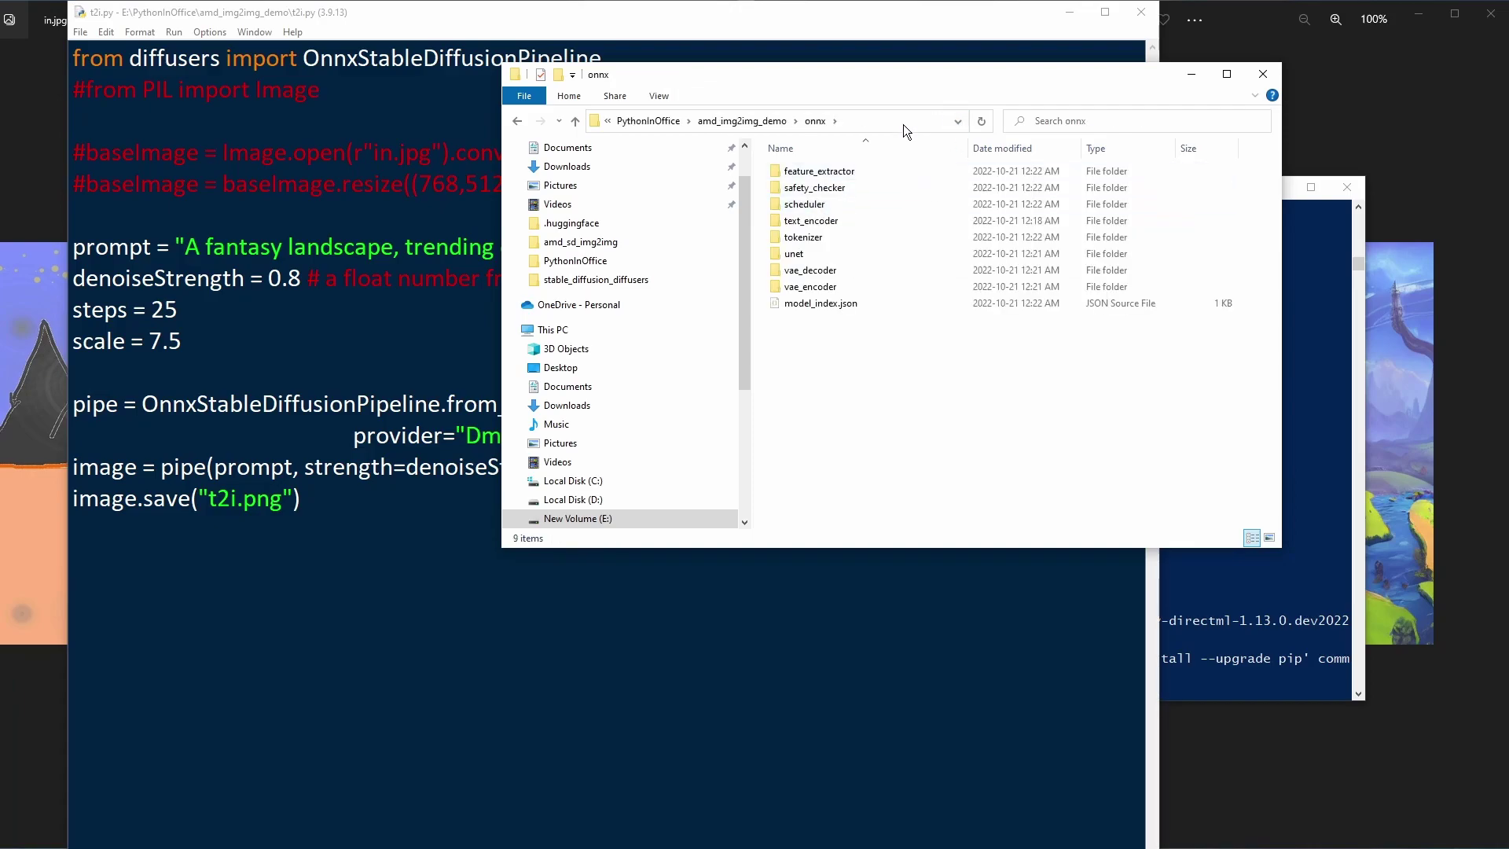
pyautogui.click(943, 121)
pyautogui.hotkey('ctrl', 'c')
pyautogui.moveTo(821, 122); pyautogui.dragTo(604, 128)
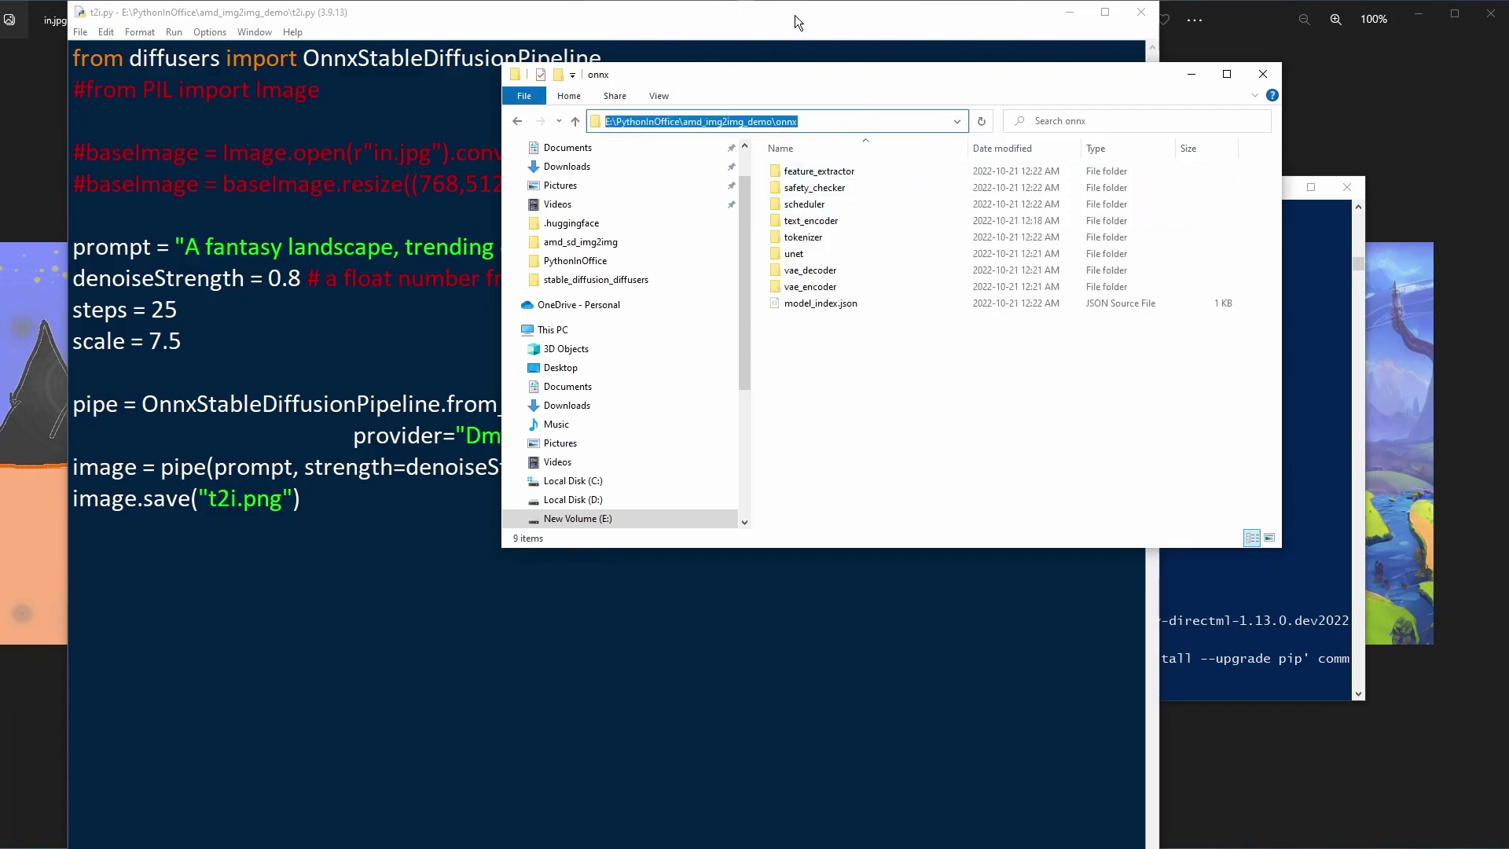
# Replace the from_pretrained model path in t2i.py with E:\PythonInOffice\amd_img2img_demo\onnx and save the script
pyautogui.click(798, 22)
pyautogui.moveTo(650, 404); pyautogui.dragTo(1353, 404)
pyautogui.hotkey('ctrl', 'v')
pyautogui.moveTo(208, 499); pyautogui.dragTo(236, 498)
pyautogui.click(240, 530)
pyautogui.click(339, 500)
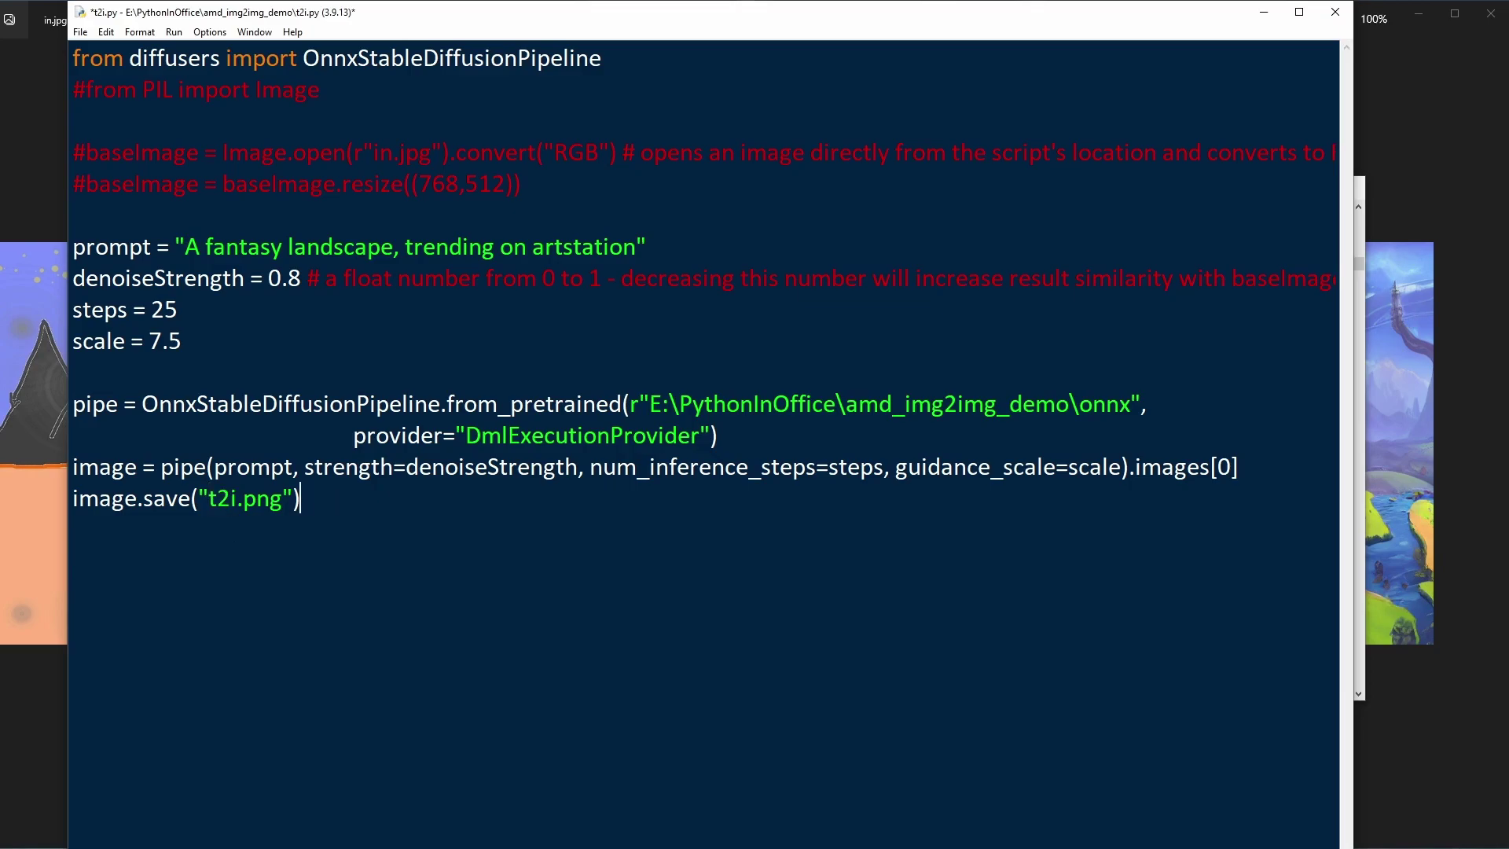
pyautogui.hotkey('ctrl', 's')
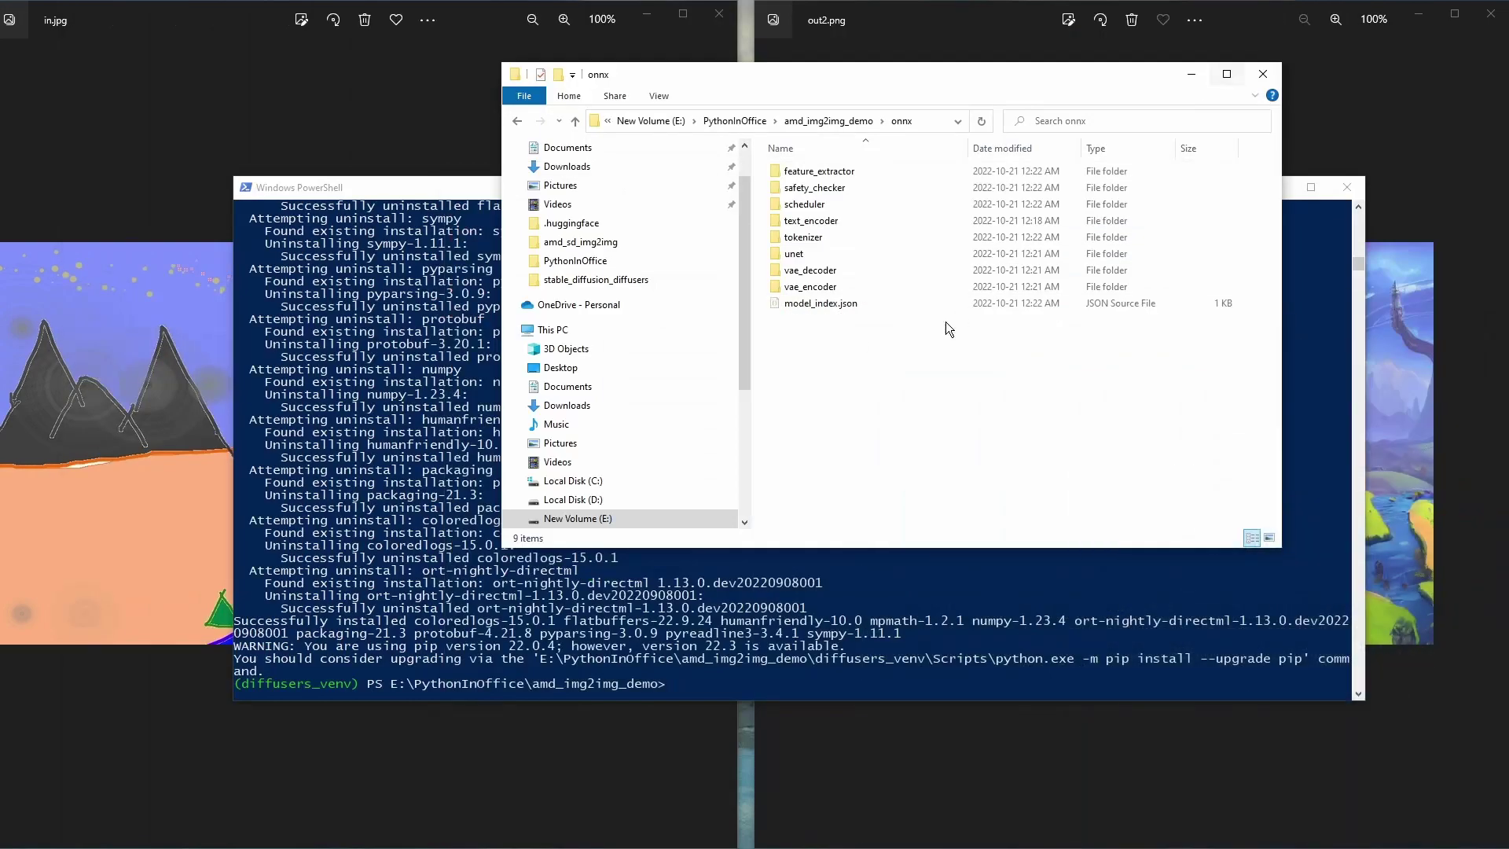
# List the amd_img2img_demo folder in PowerShell and run t2i.py with Python
pyautogui.click(1263, 12)
pyautogui.click(473, 187)
pyautogui.write('dir')
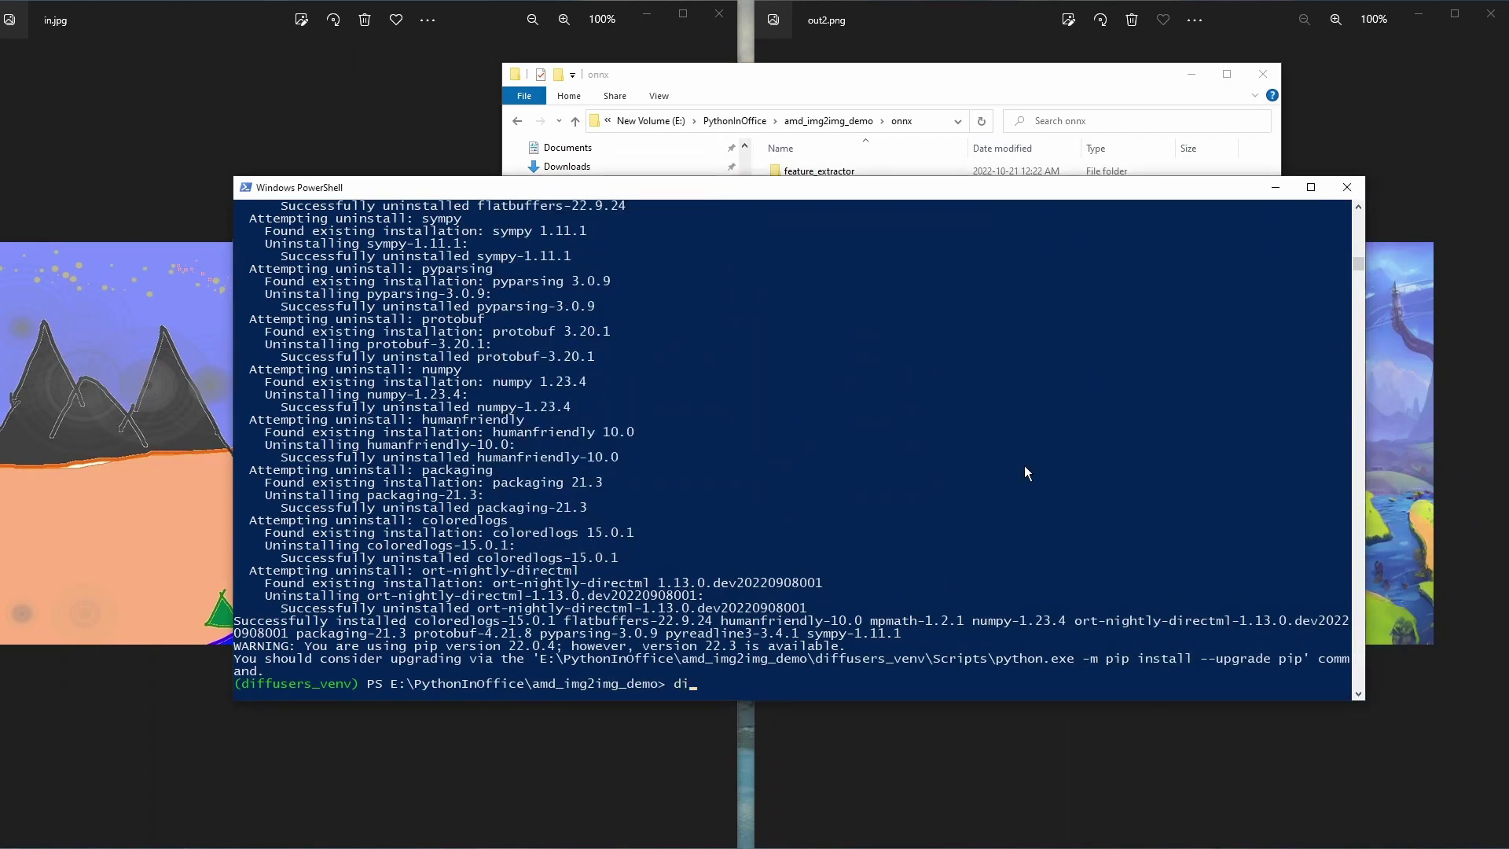
pyautogui.press('Return')
pyautogui.write('python t2i.py')
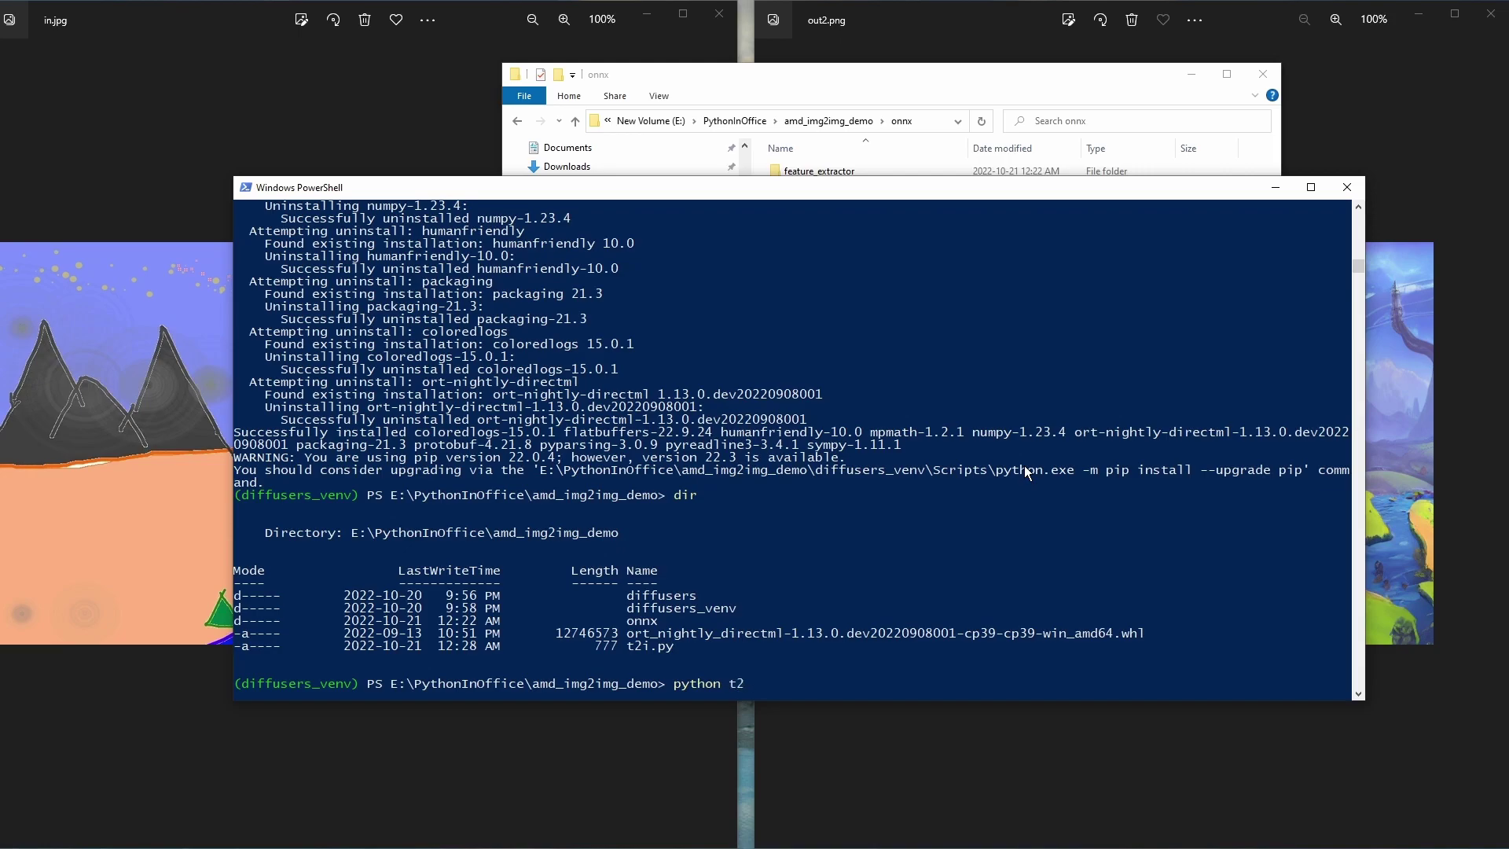
pyautogui.moveTo(627, 647); pyautogui.dragTo(653, 648)
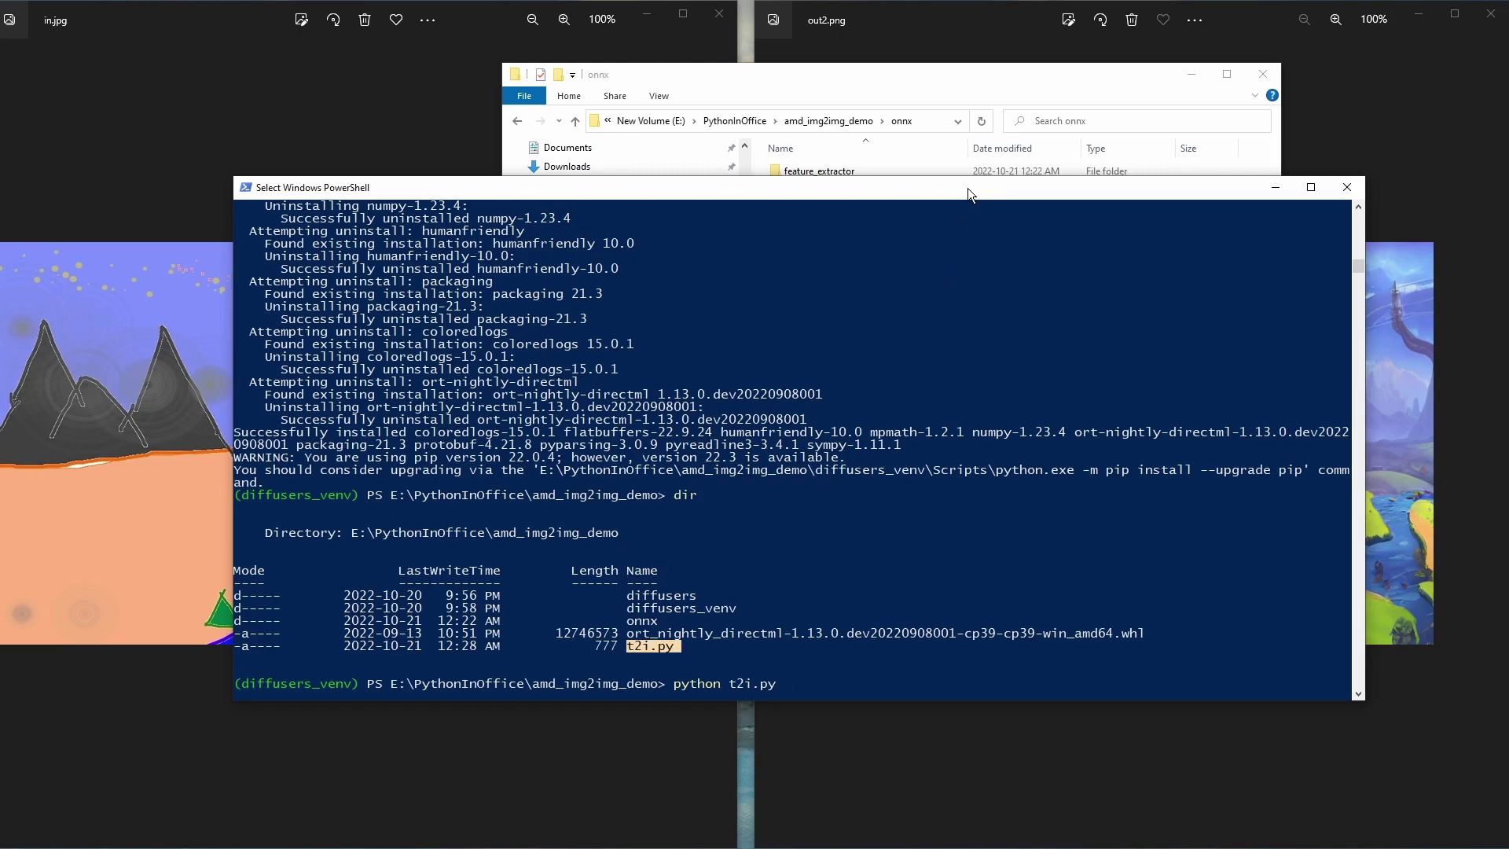
pyautogui.hotkey('ctrl', 'c')
pyautogui.press('Return')
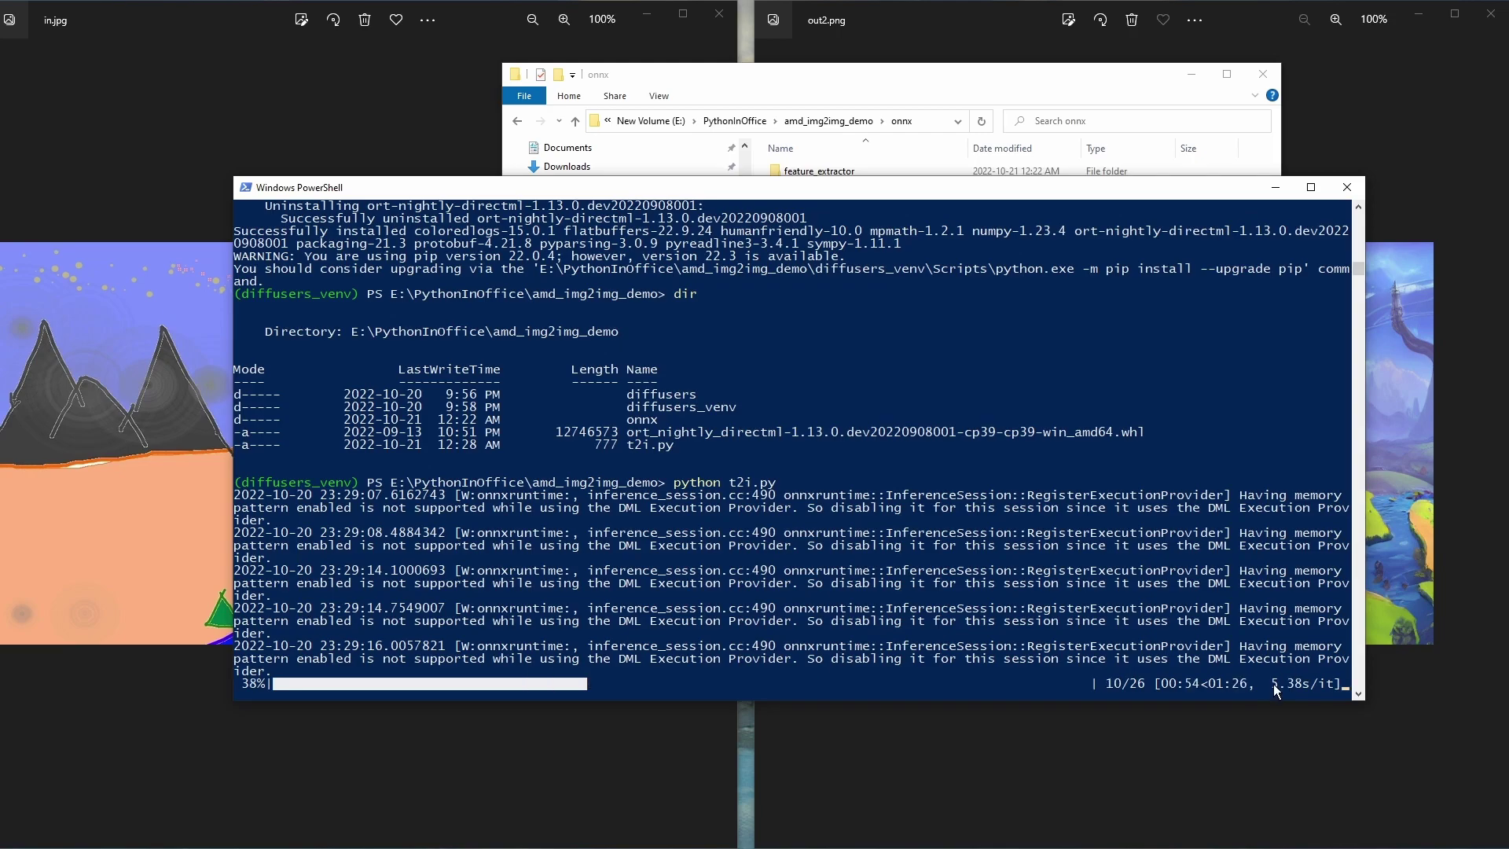
# View the generated image t2i.png from the amd_img2img_demo folder and close it
pyautogui.click(916, 102)
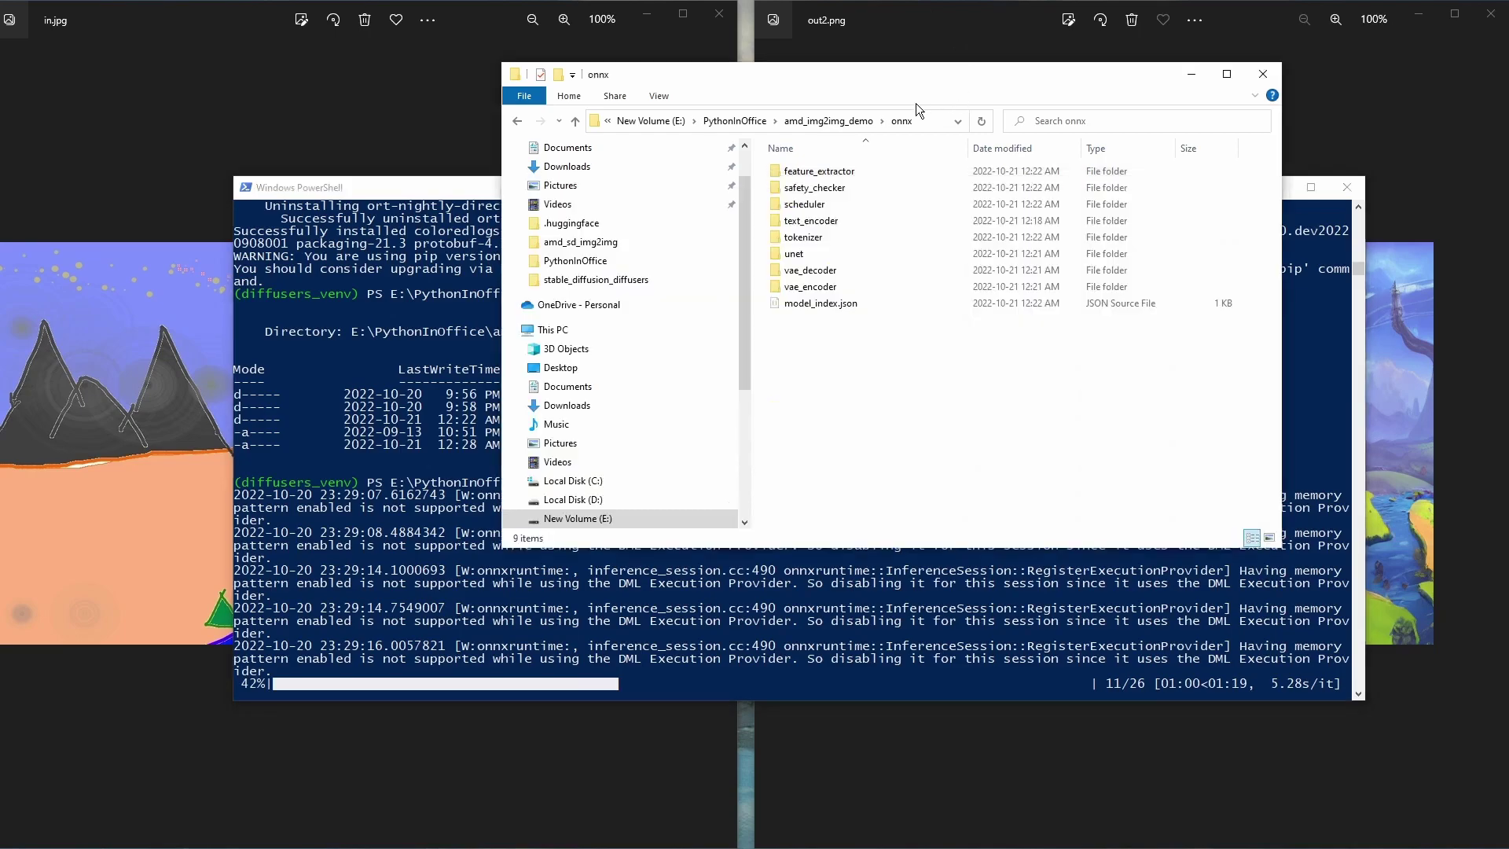
pyautogui.click(813, 126)
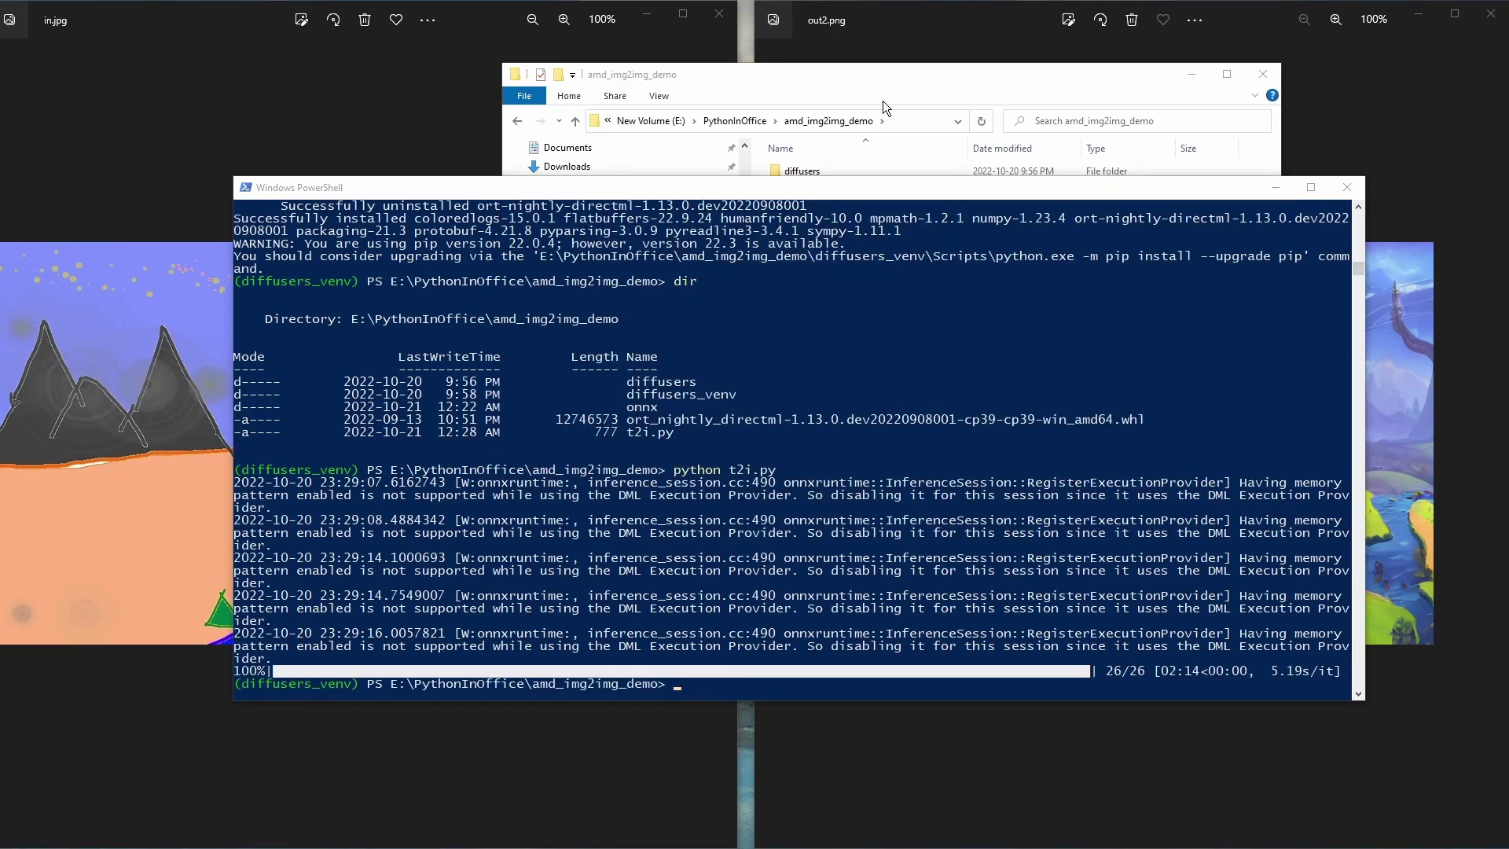
pyautogui.click(882, 95)
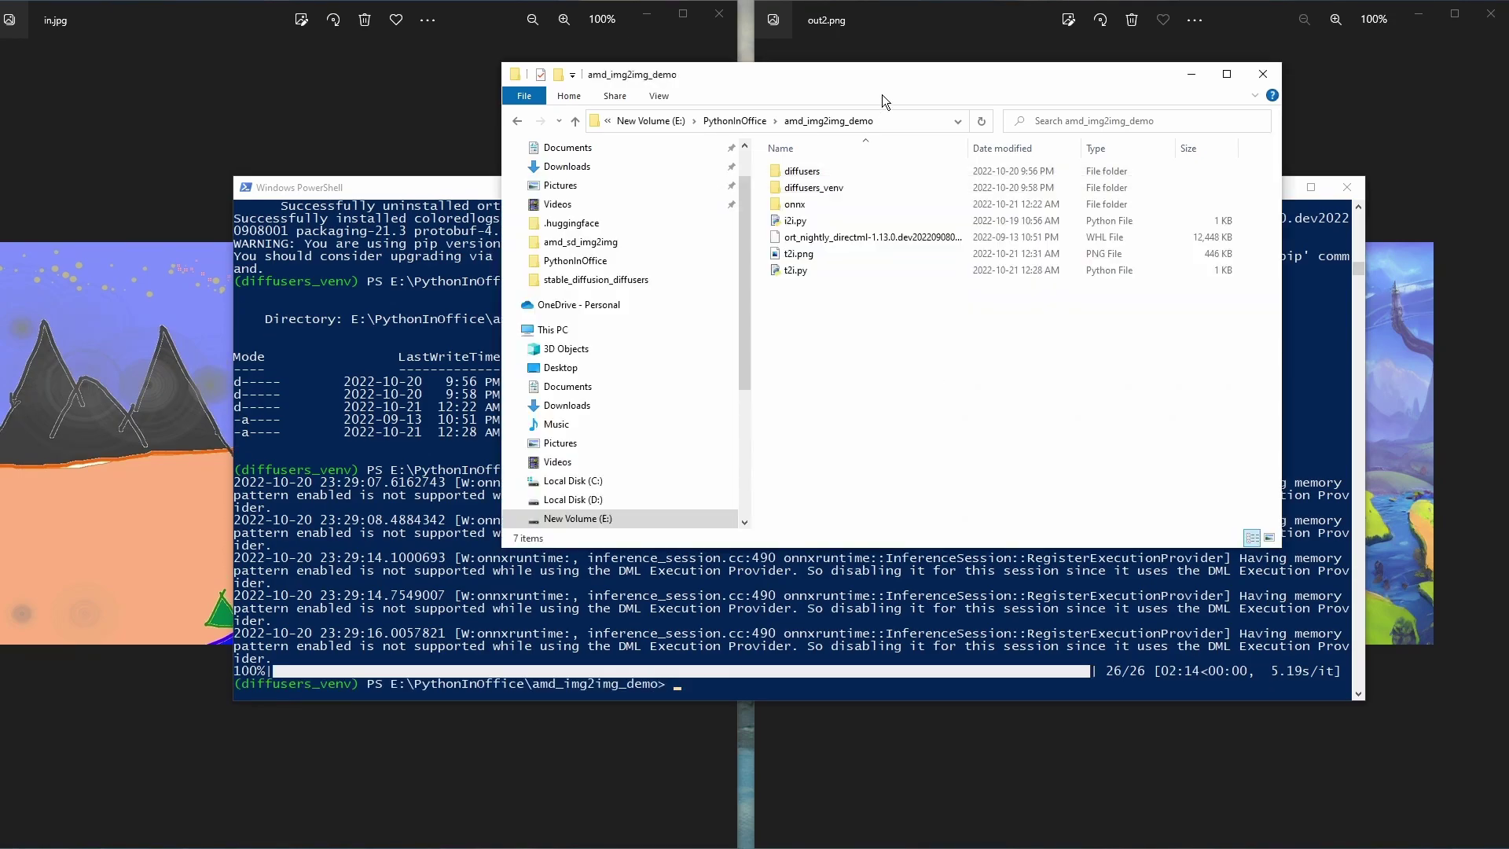
pyautogui.doubleClick(817, 253)
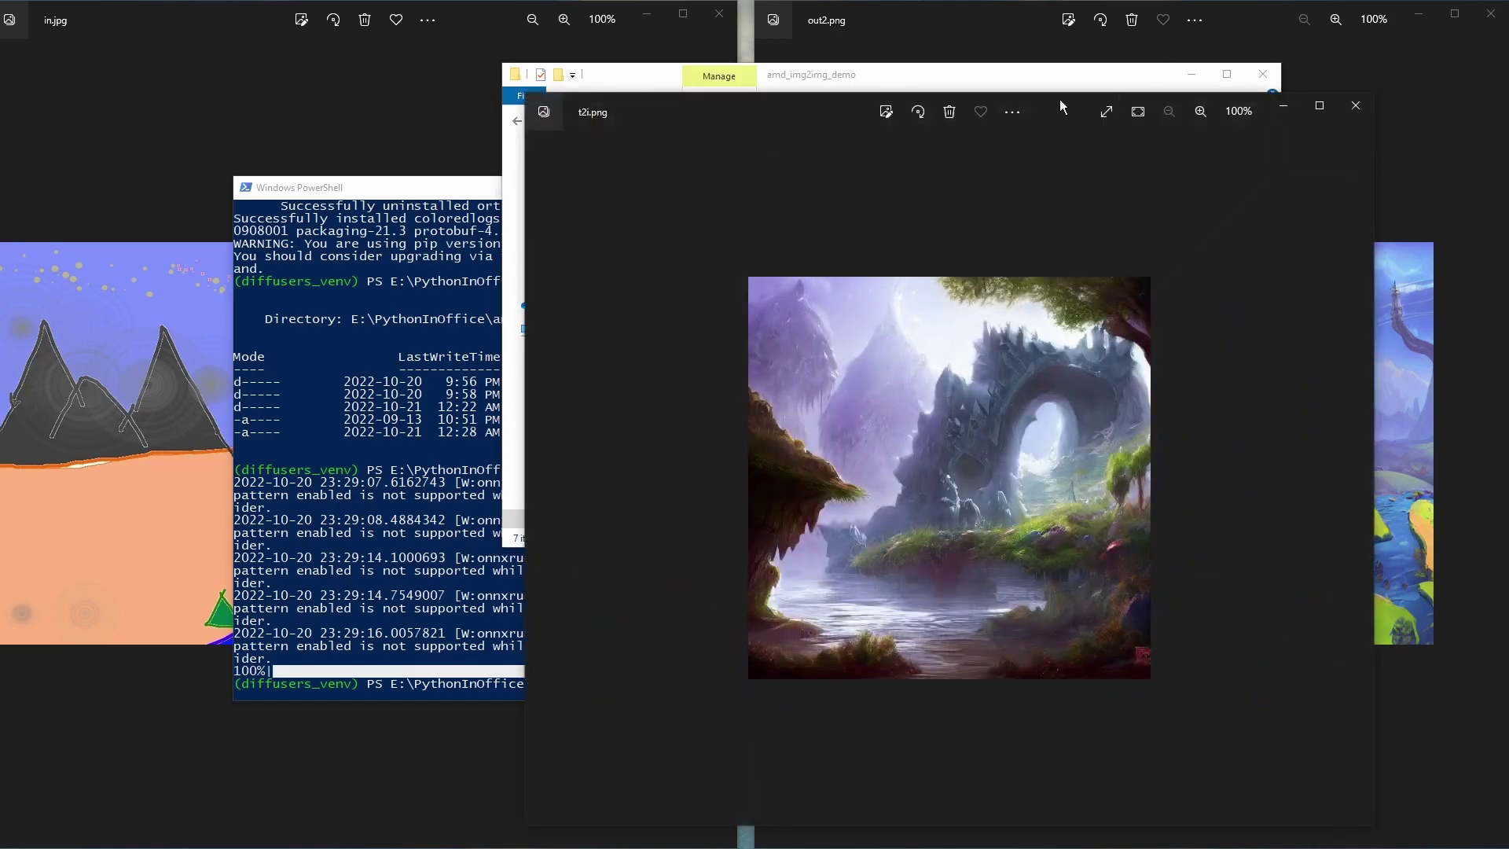
pyautogui.moveTo(1060, 99); pyautogui.dragTo(885, 49)
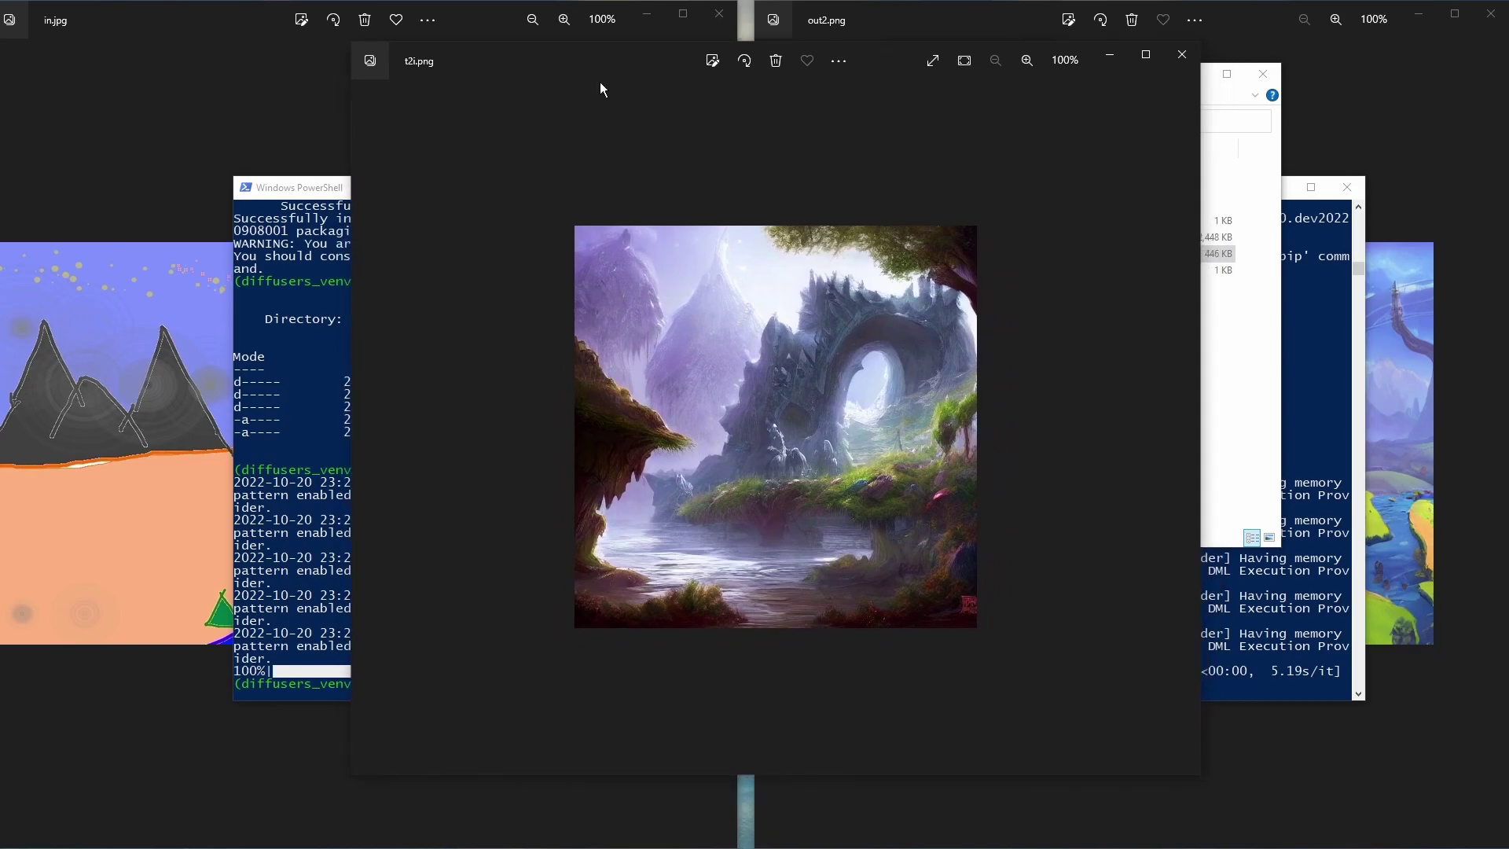
pyautogui.click(1181, 55)
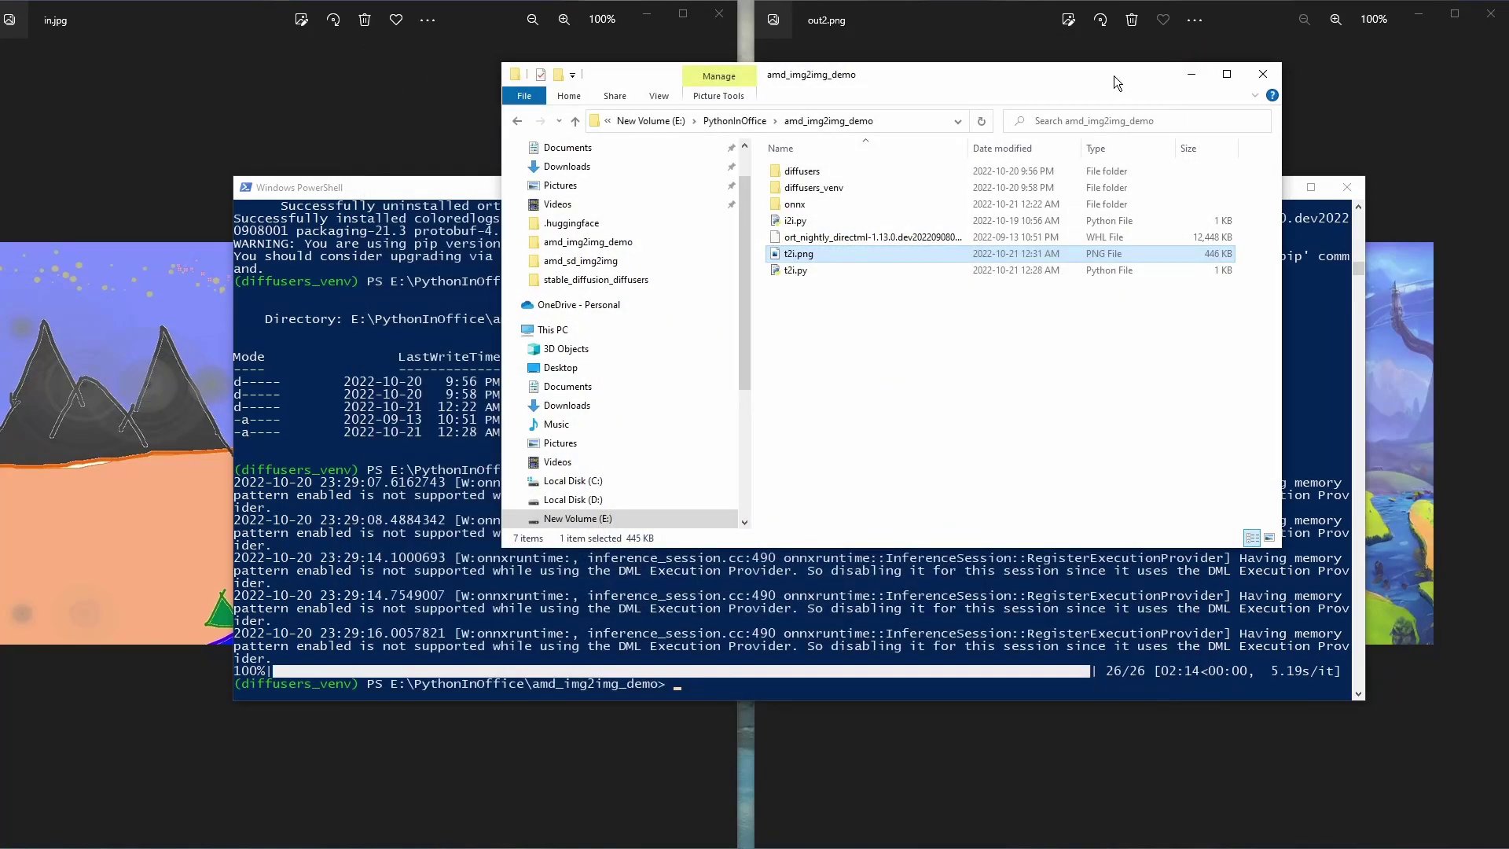
# Open i2i.py from amd_img2img_demo in IDLE and take a look at the input image in.jpg
pyautogui.rightClick(822, 226)
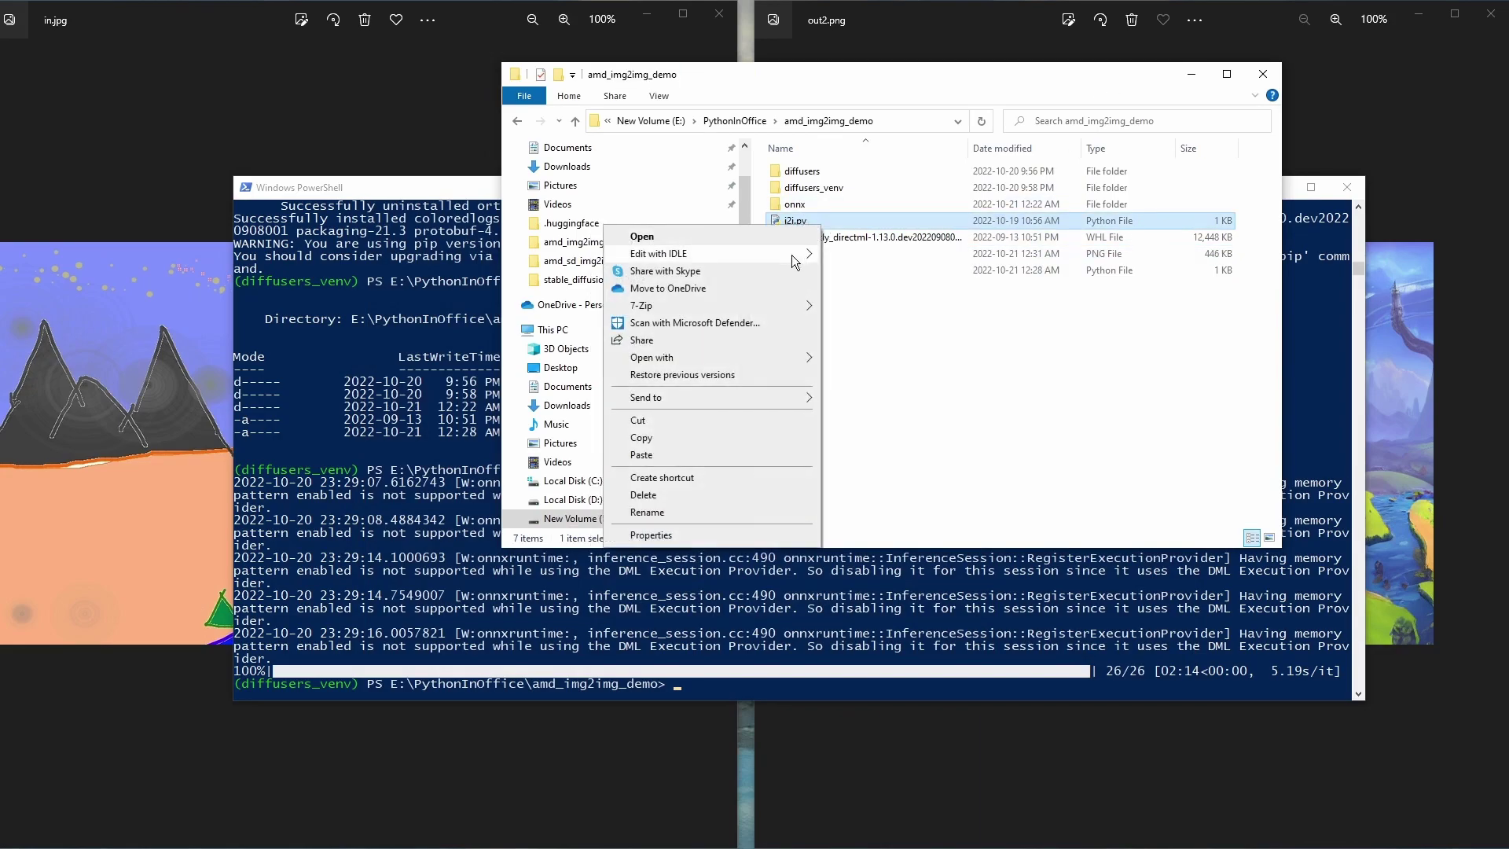
pyautogui.click(824, 255)
pyautogui.click(809, 234)
pyautogui.doubleClick(810, 234)
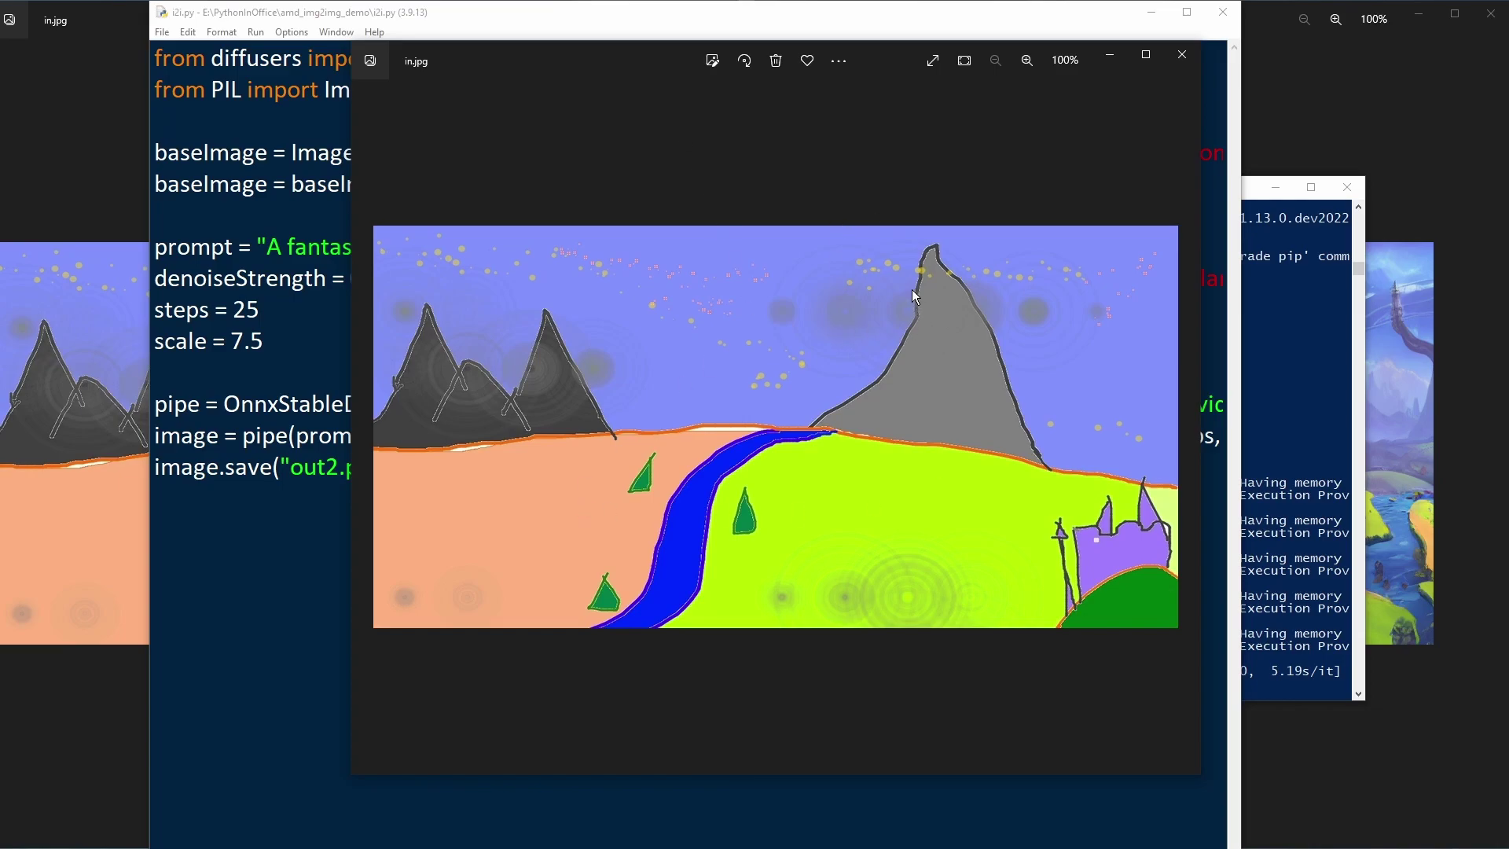
pyautogui.hotkey('alt', 'F4')
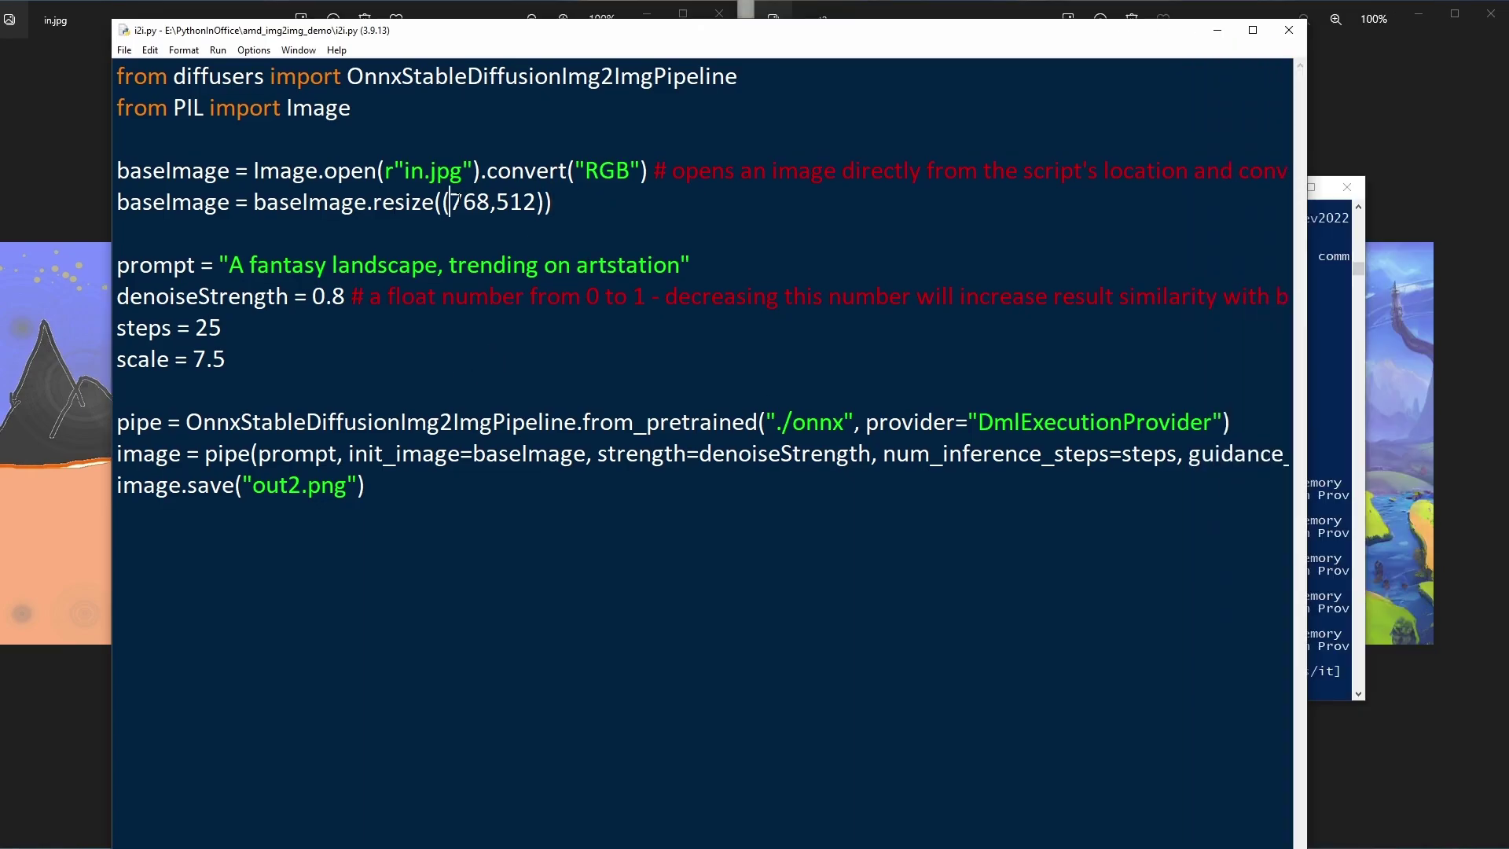
# Set the baseImage resize dimensions in i2i.py to (768,768)
pyautogui.doubleClick(469, 202)
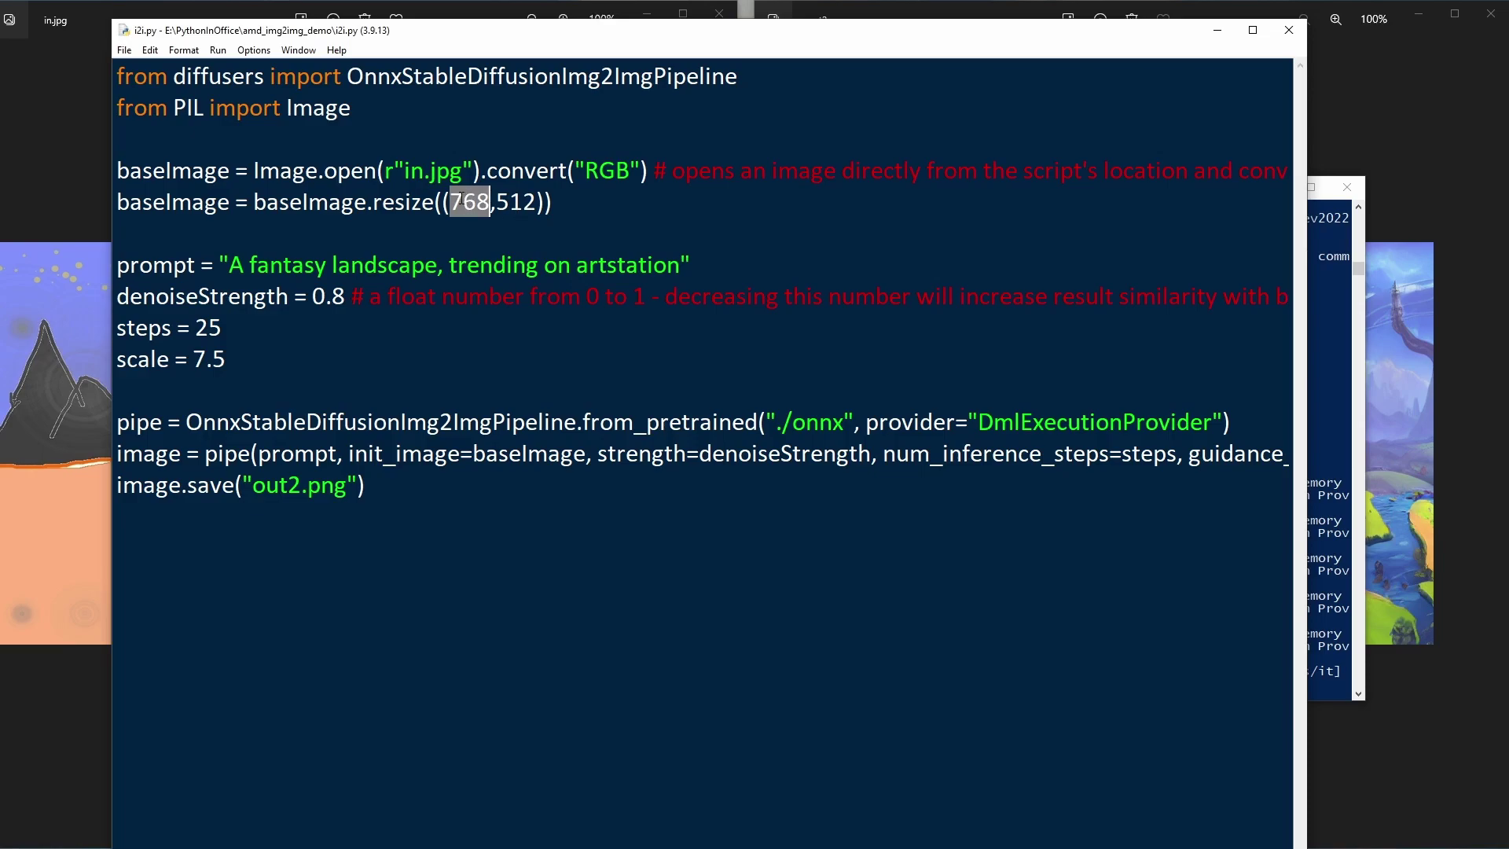
pyautogui.click(496, 202)
pyautogui.moveTo(496, 202); pyautogui.dragTo(537, 202)
pyautogui.write('768')
pyautogui.click(662, 210)
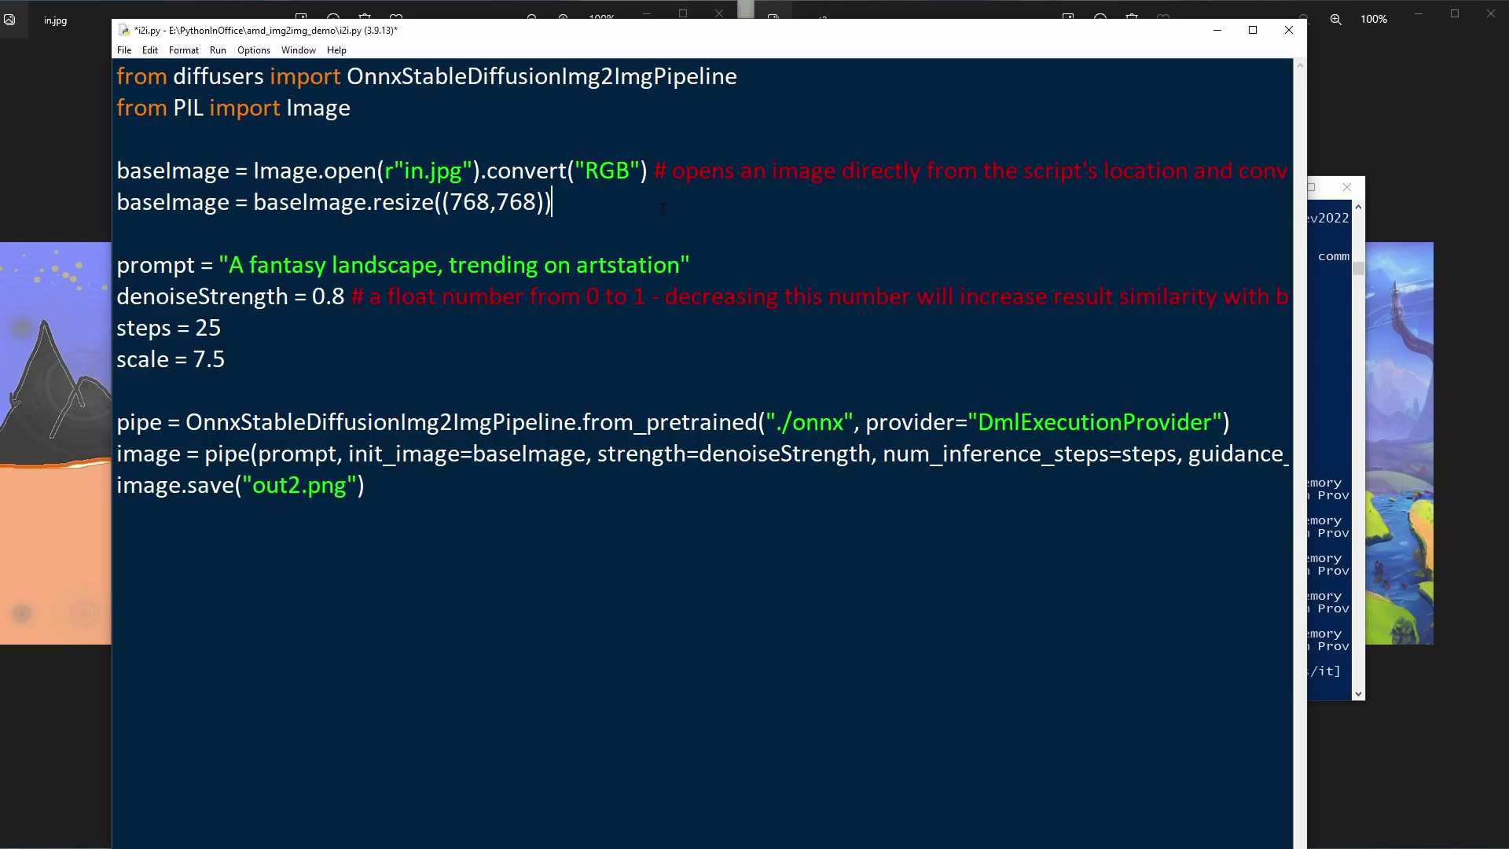
pyautogui.moveTo(545, 202); pyautogui.dragTo(442, 202)
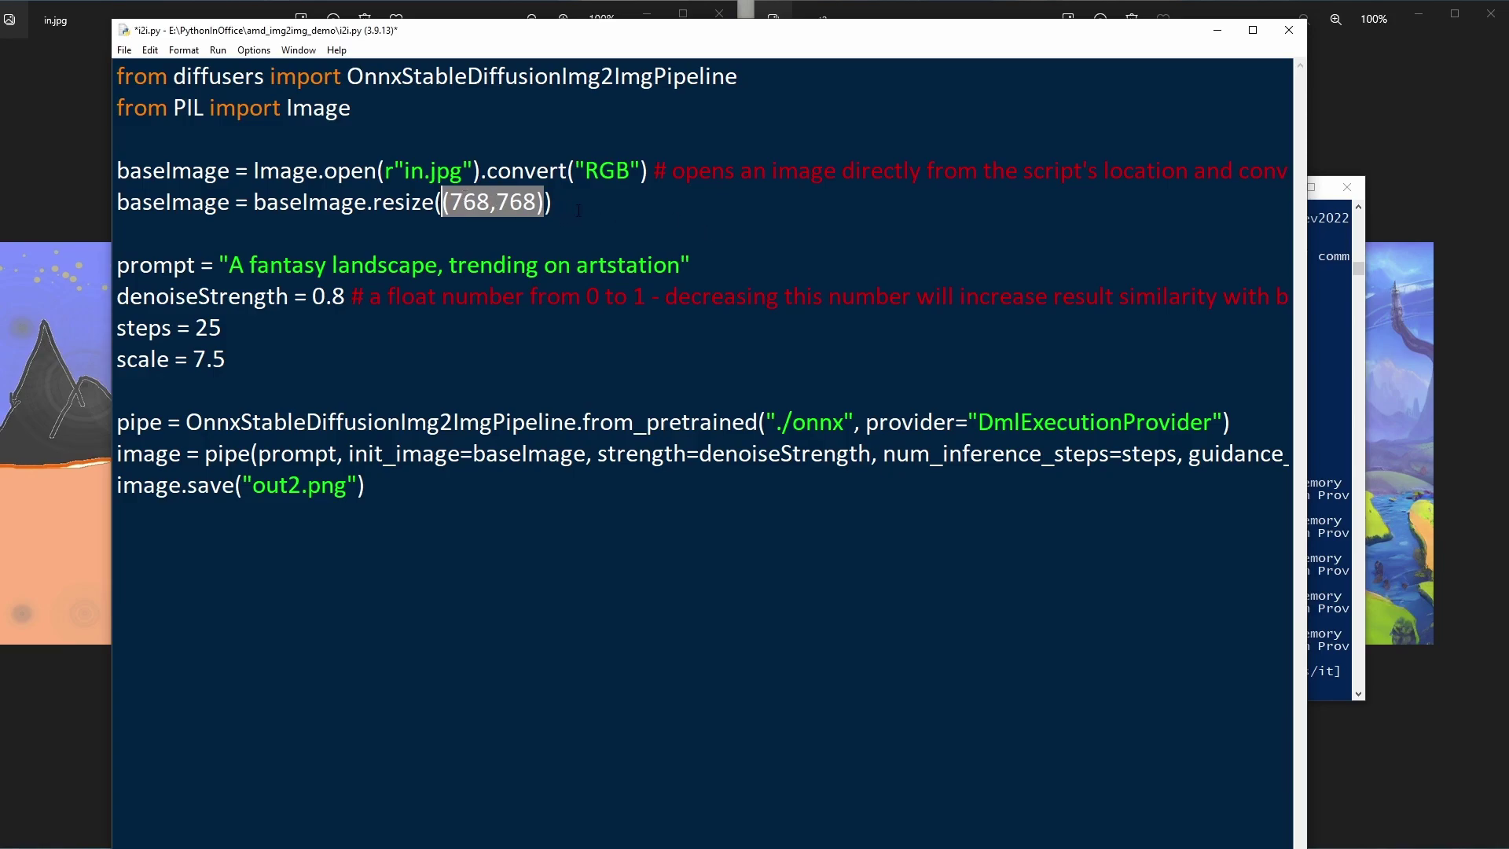
# Replace the from_pretrained path in i2i.py with E:\PythonInOffice\amd_img2img_demo\onnx and save the script
pyautogui.moveTo(775, 422); pyautogui.dragTo(843, 422)
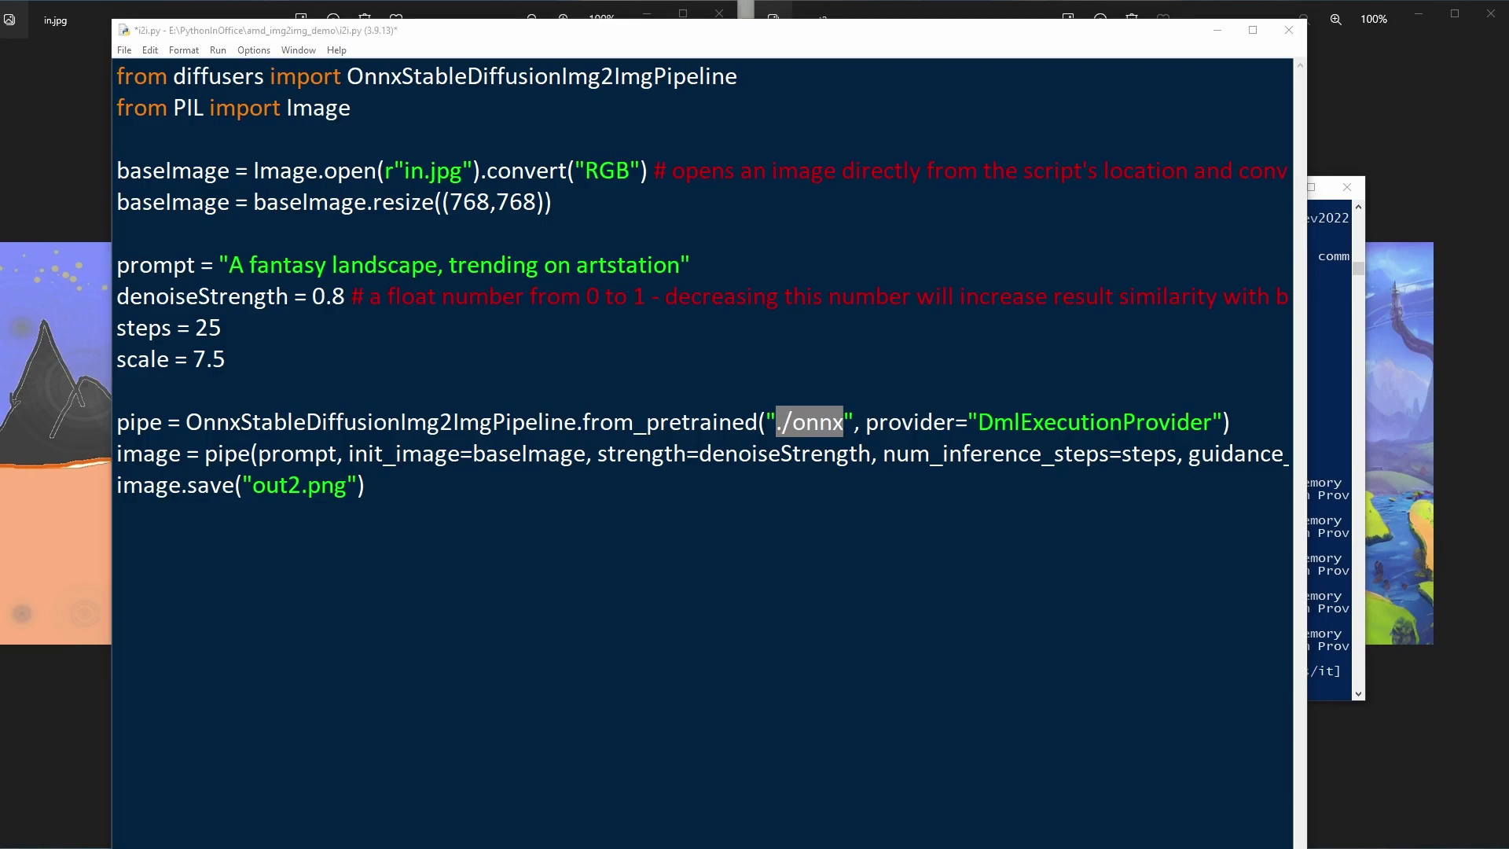
pyautogui.moveTo(775, 422); pyautogui.dragTo(843, 422)
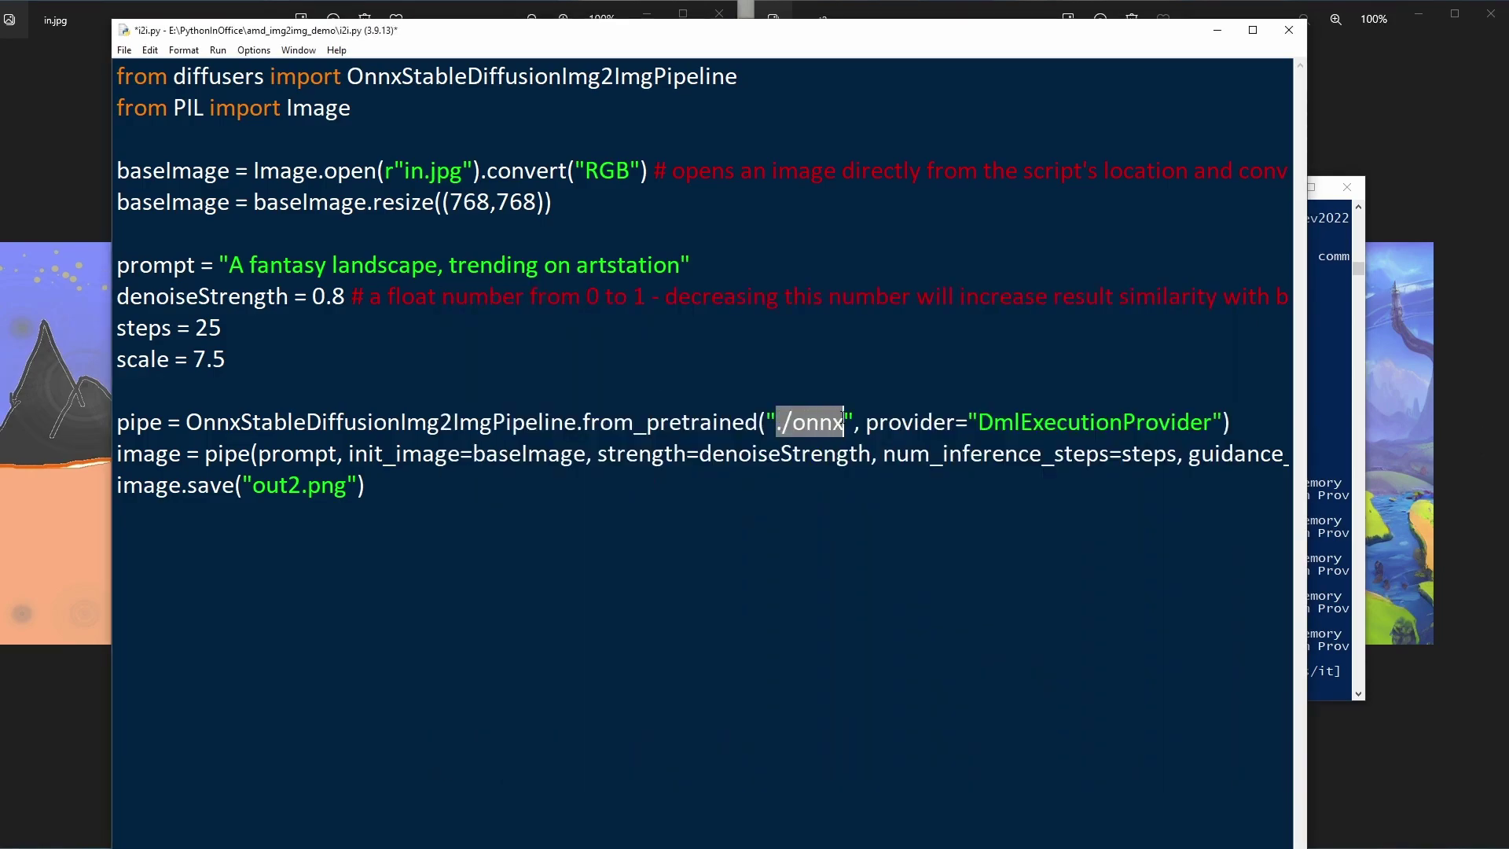
pyautogui.write('E:\\PythonInOffice\\amd_img2img_demo\\onnx')
pyautogui.hotkey('ctrl', 's')
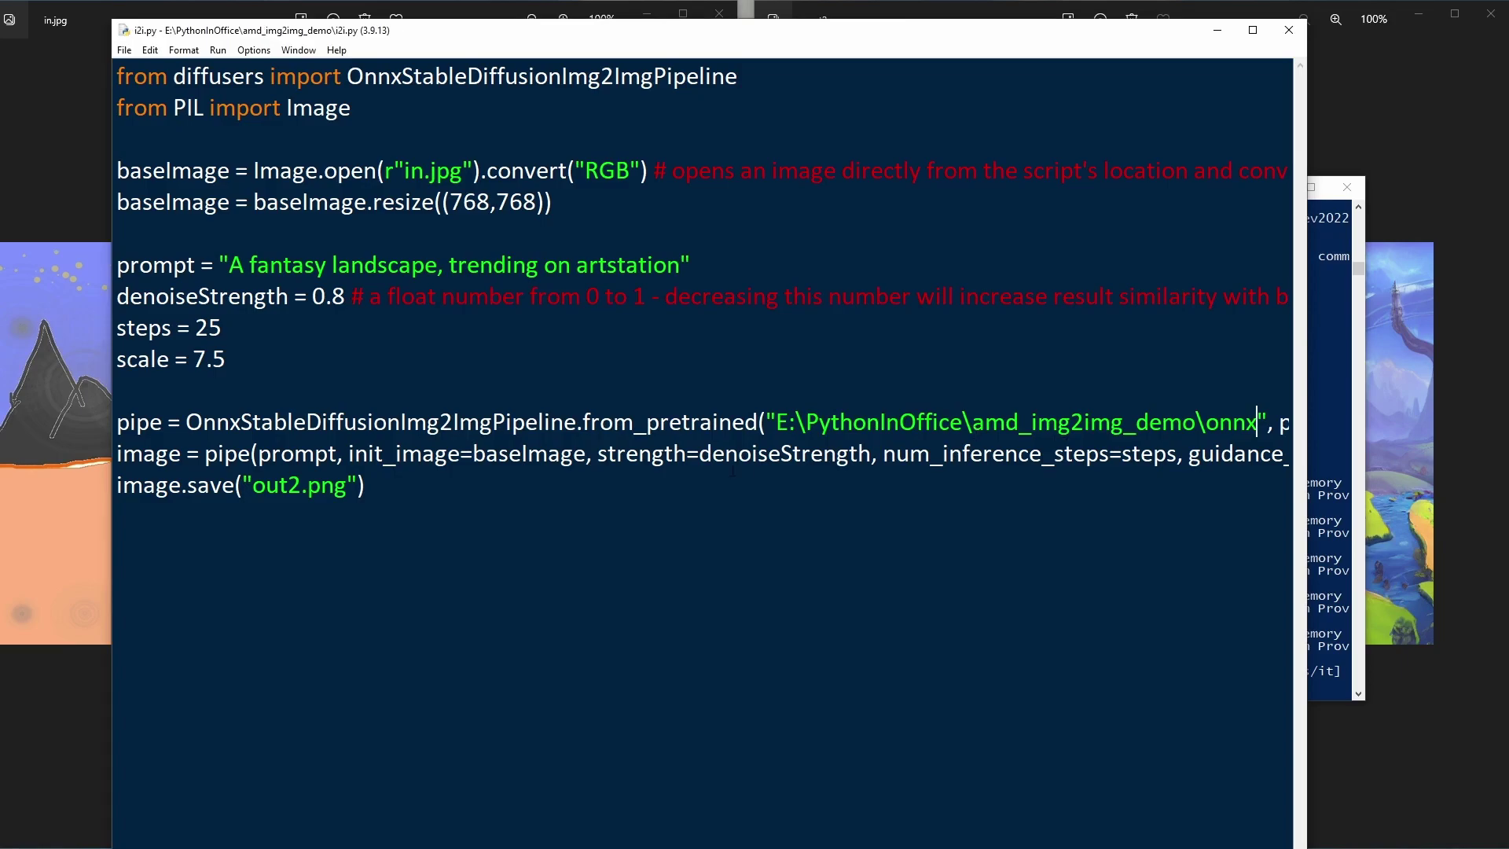
# Run i2i.py with Python in PowerShell and inspect the model path in the traceback
pyautogui.click(1360, 263)
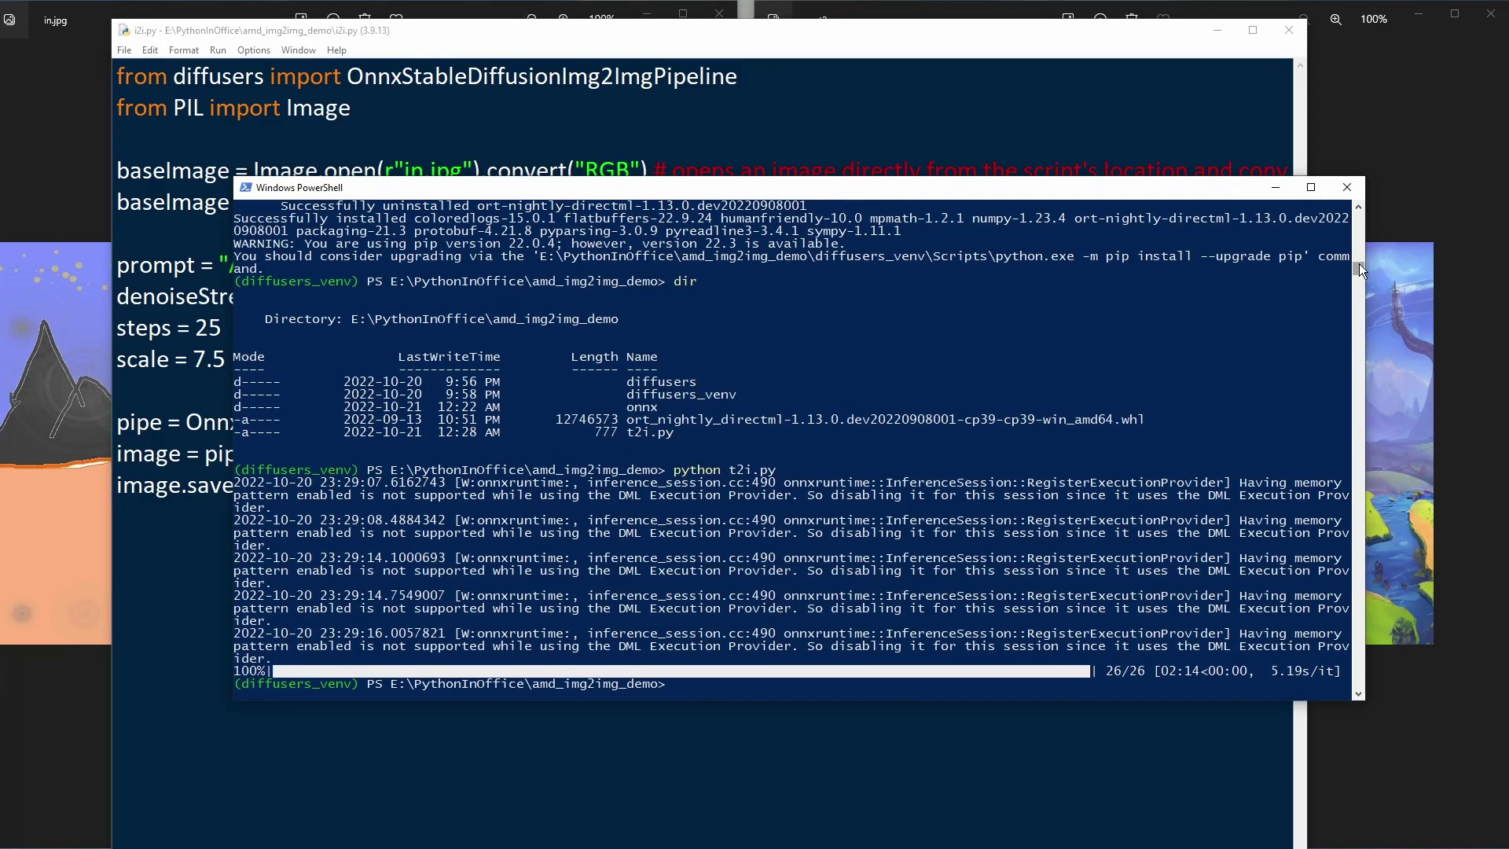
pyautogui.write('python i2i.py')
pyautogui.press('Return')
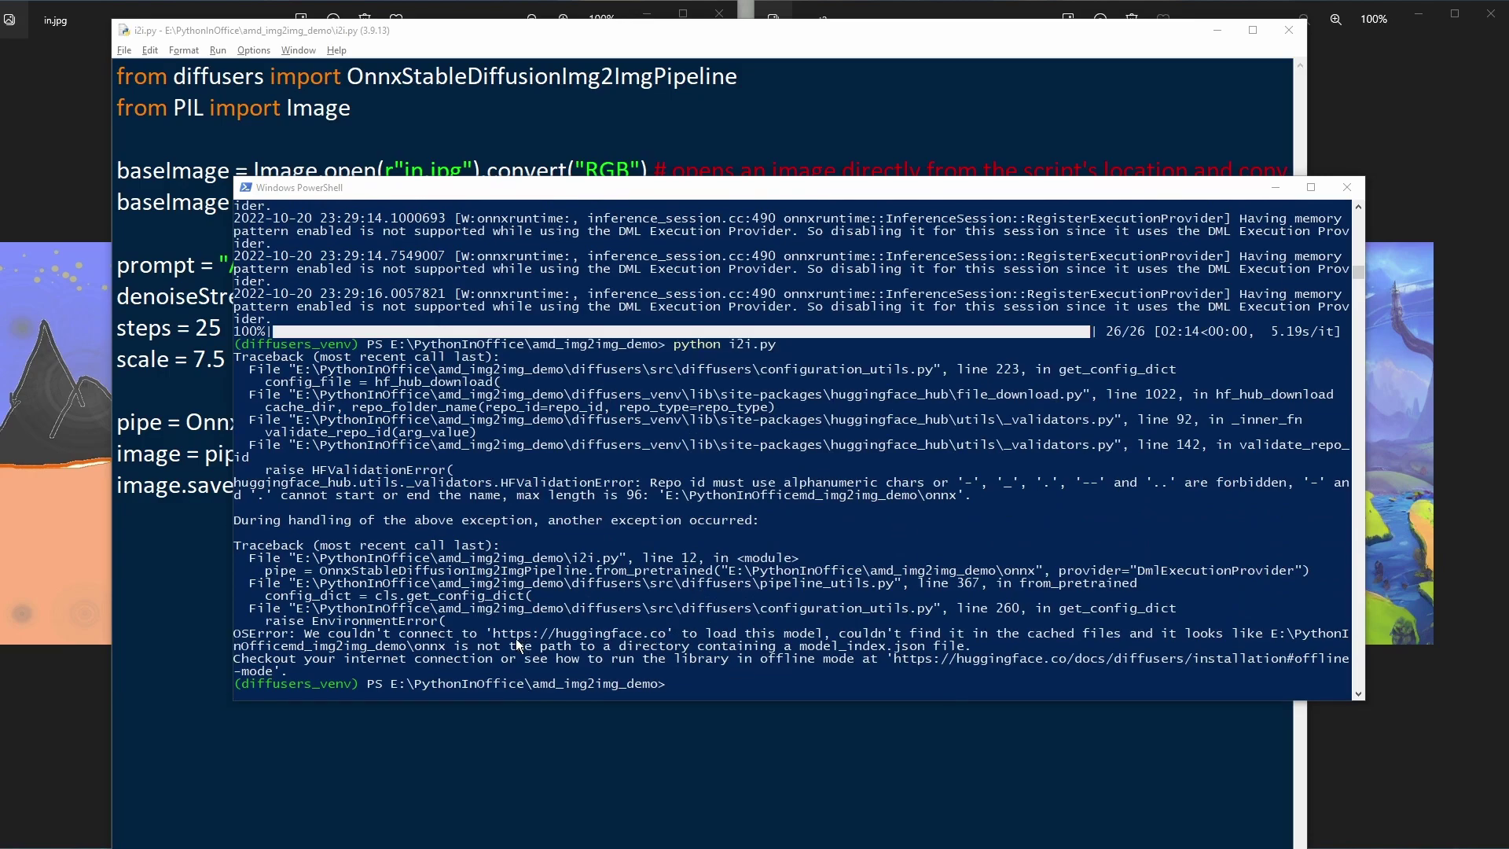
pyautogui.click(307, 637)
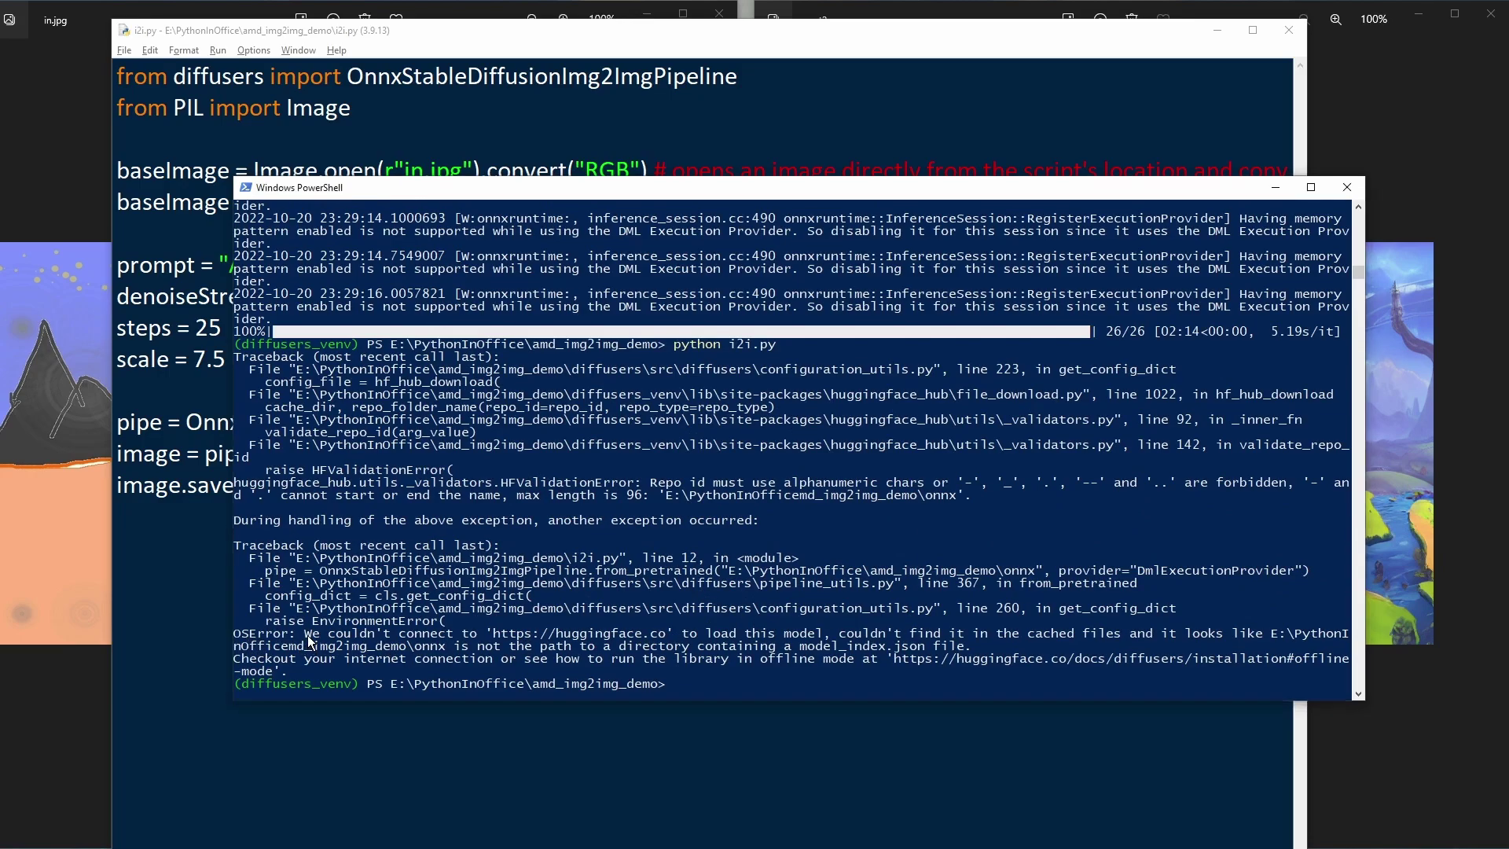
pyautogui.moveTo(541, 645); pyautogui.dragTo(729, 646)
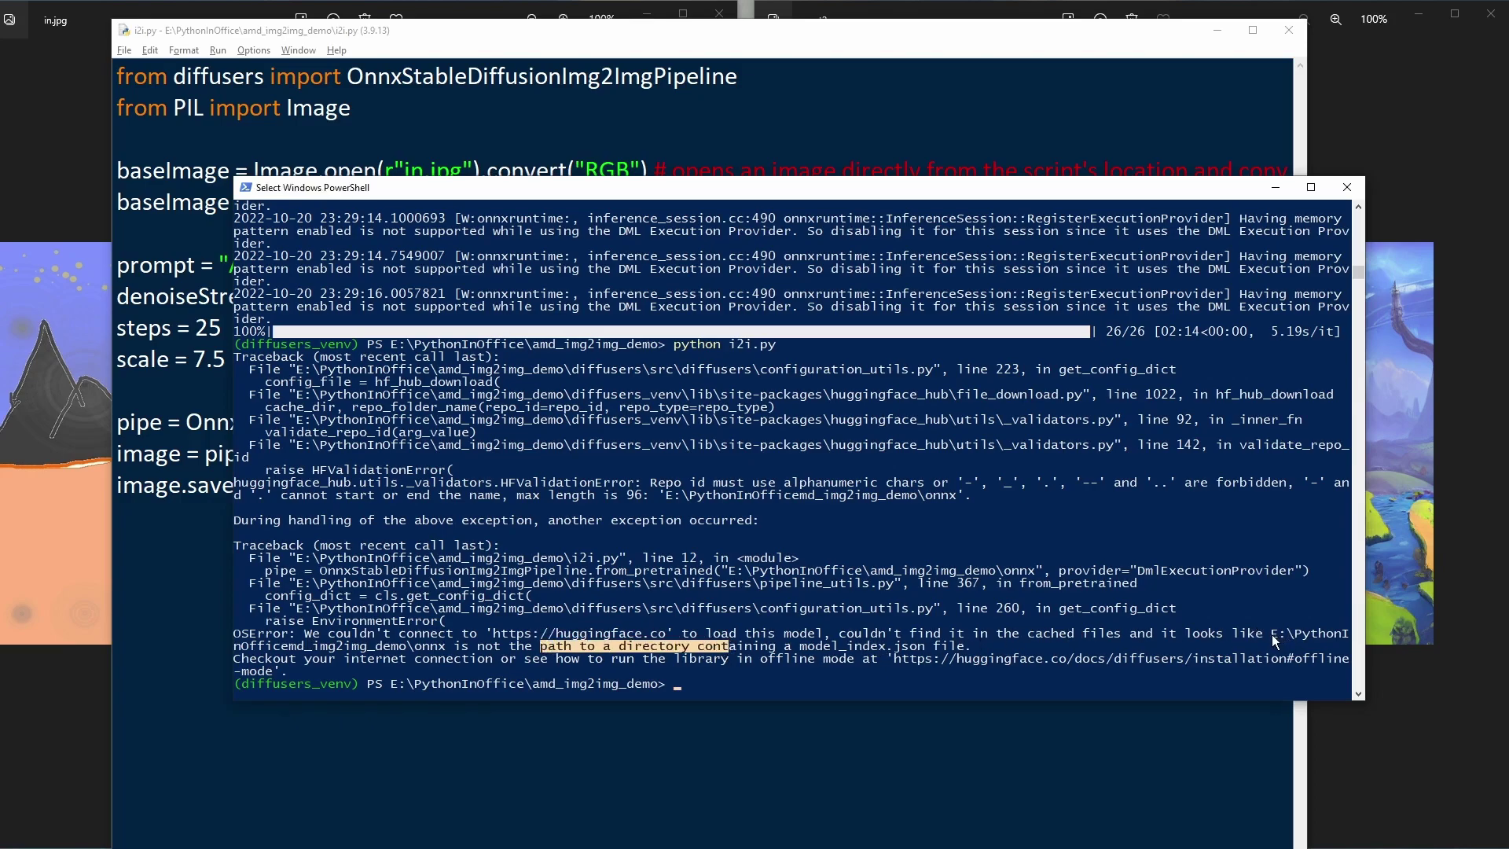
pyautogui.moveTo(242, 646); pyautogui.dragTo(305, 646)
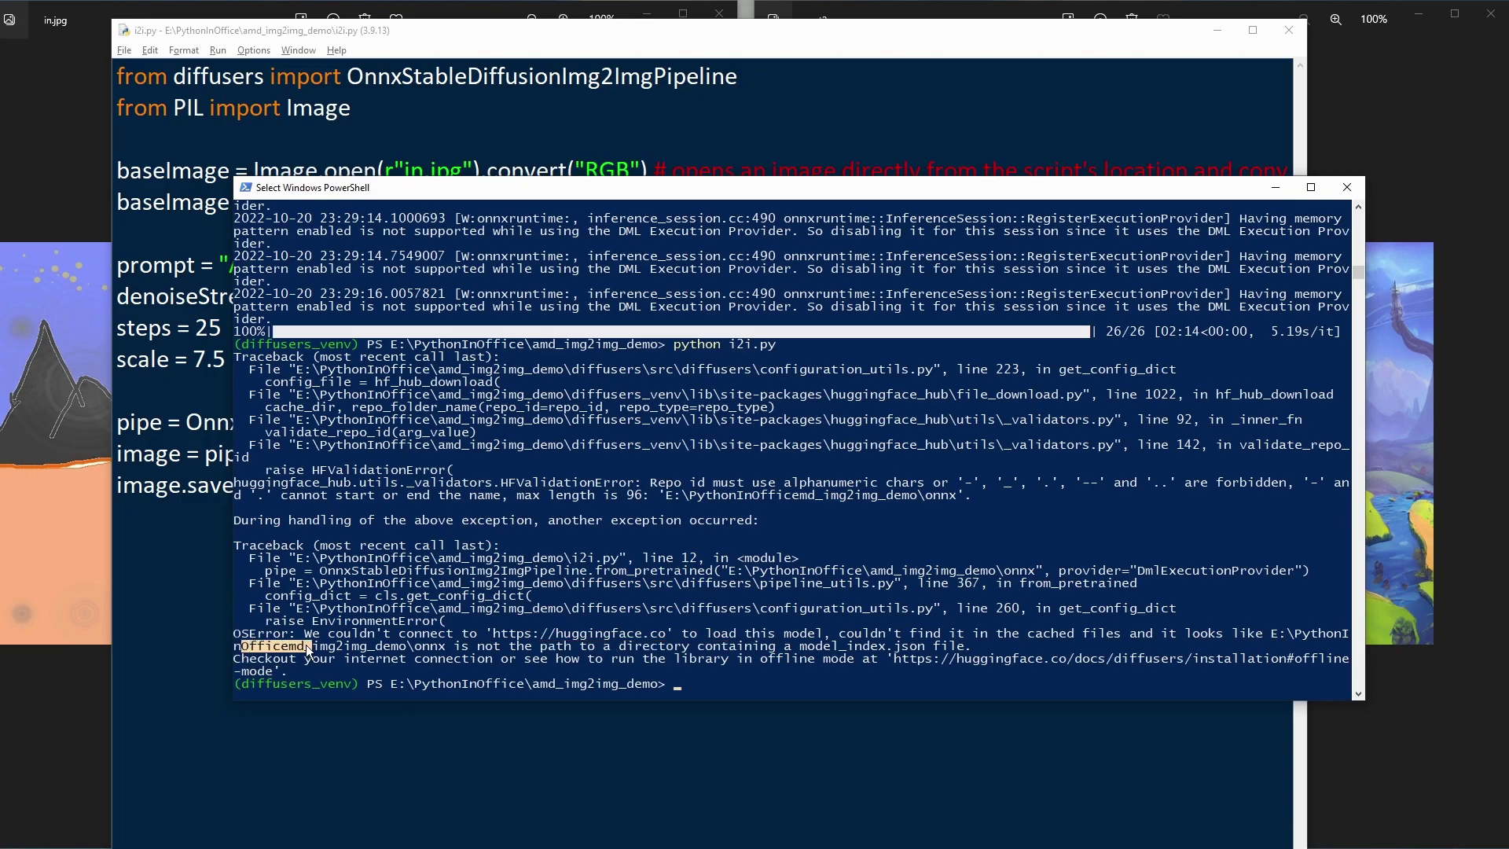
pyautogui.click(363, 647)
pyautogui.moveTo(443, 647); pyautogui.dragTo(1272, 632)
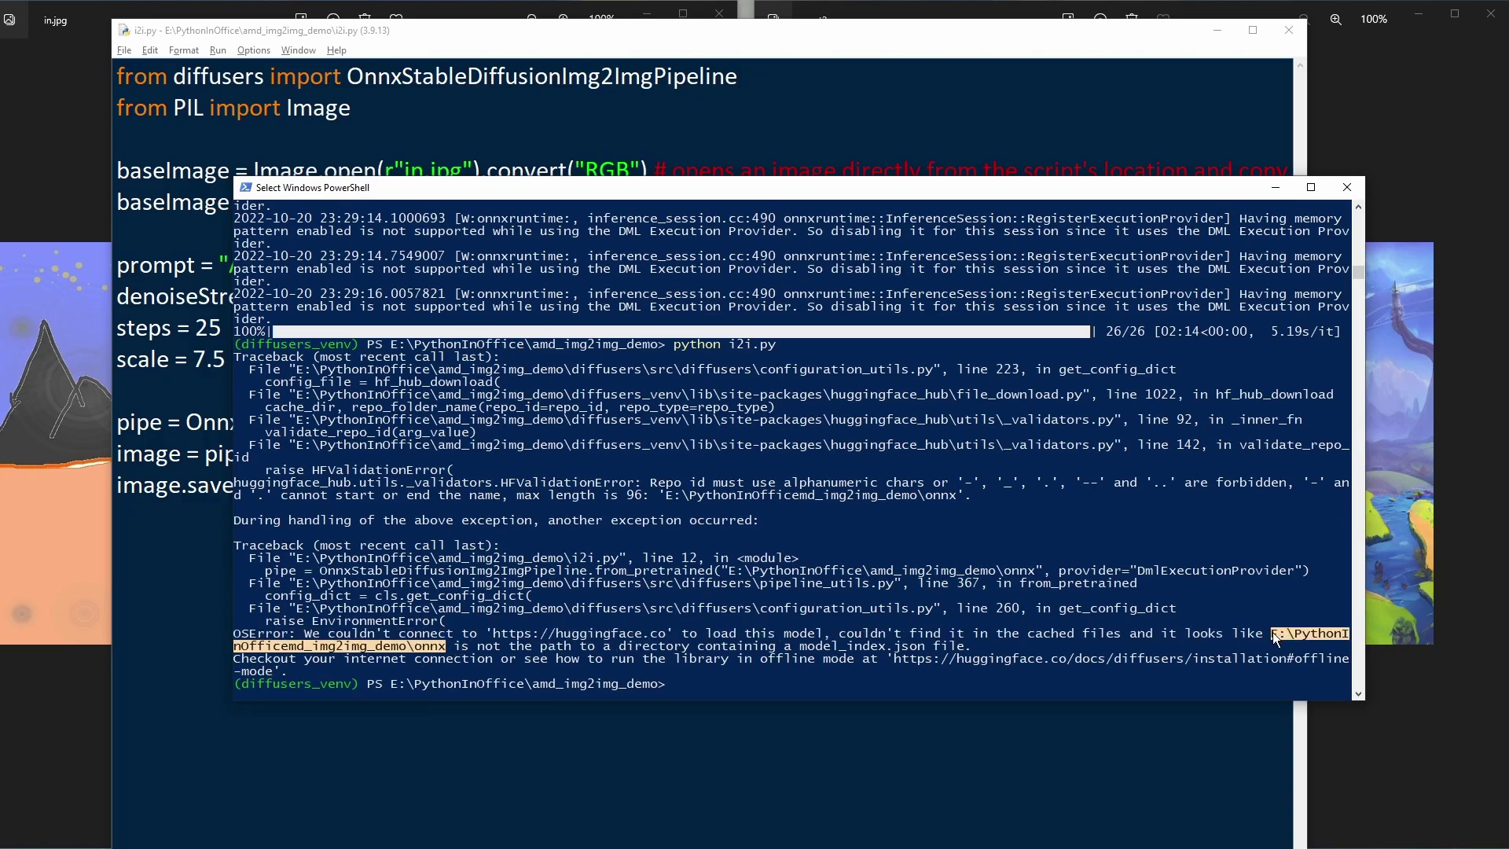
# Prefix the from_pretrained path string in i2i.py with r to make it a raw string, and save
pyautogui.click(1010, 55)
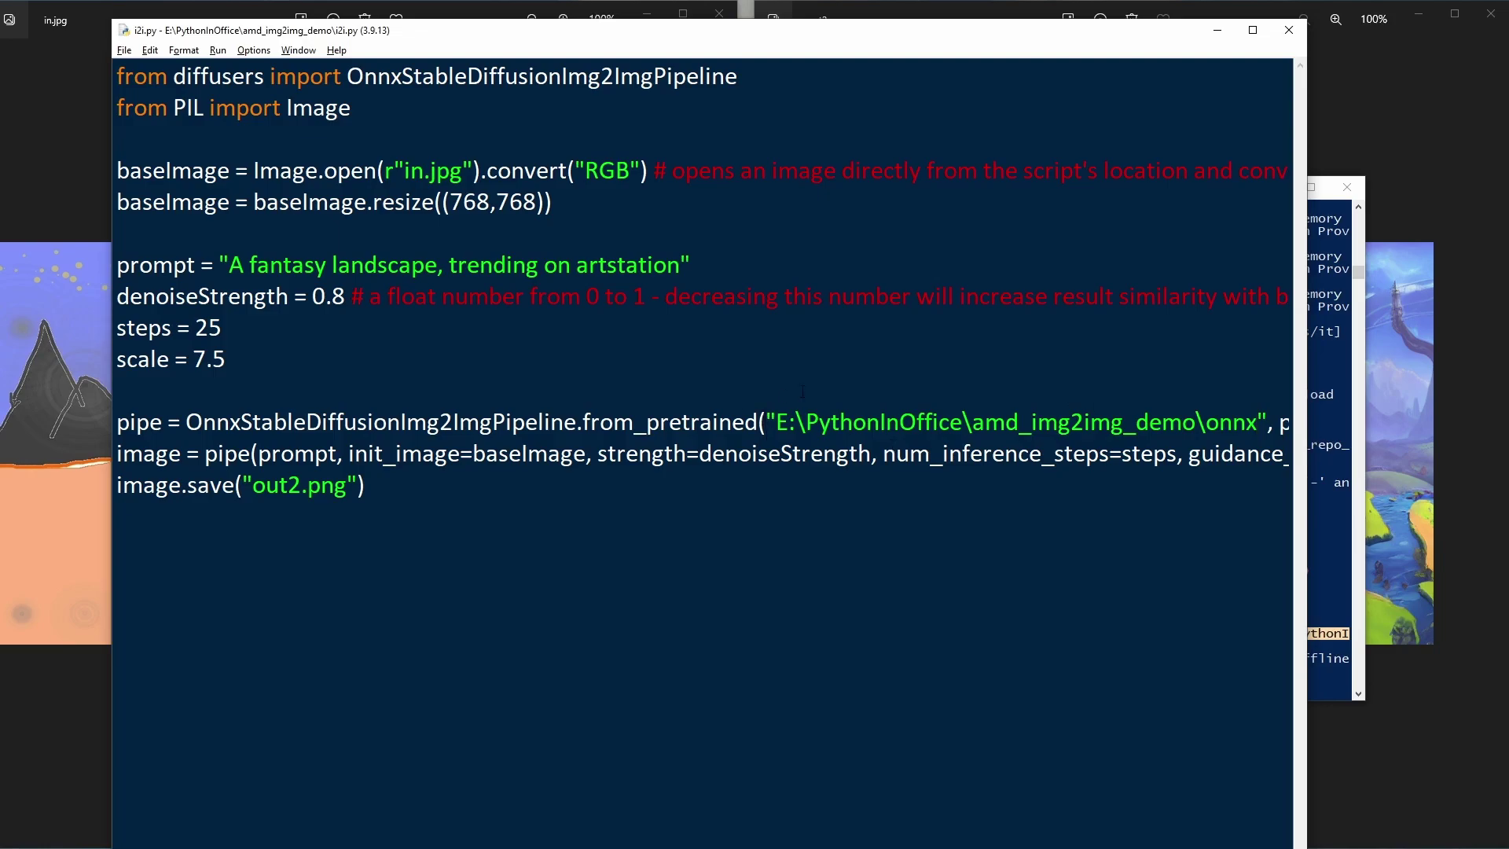
pyautogui.click(765, 422)
pyautogui.write('r')
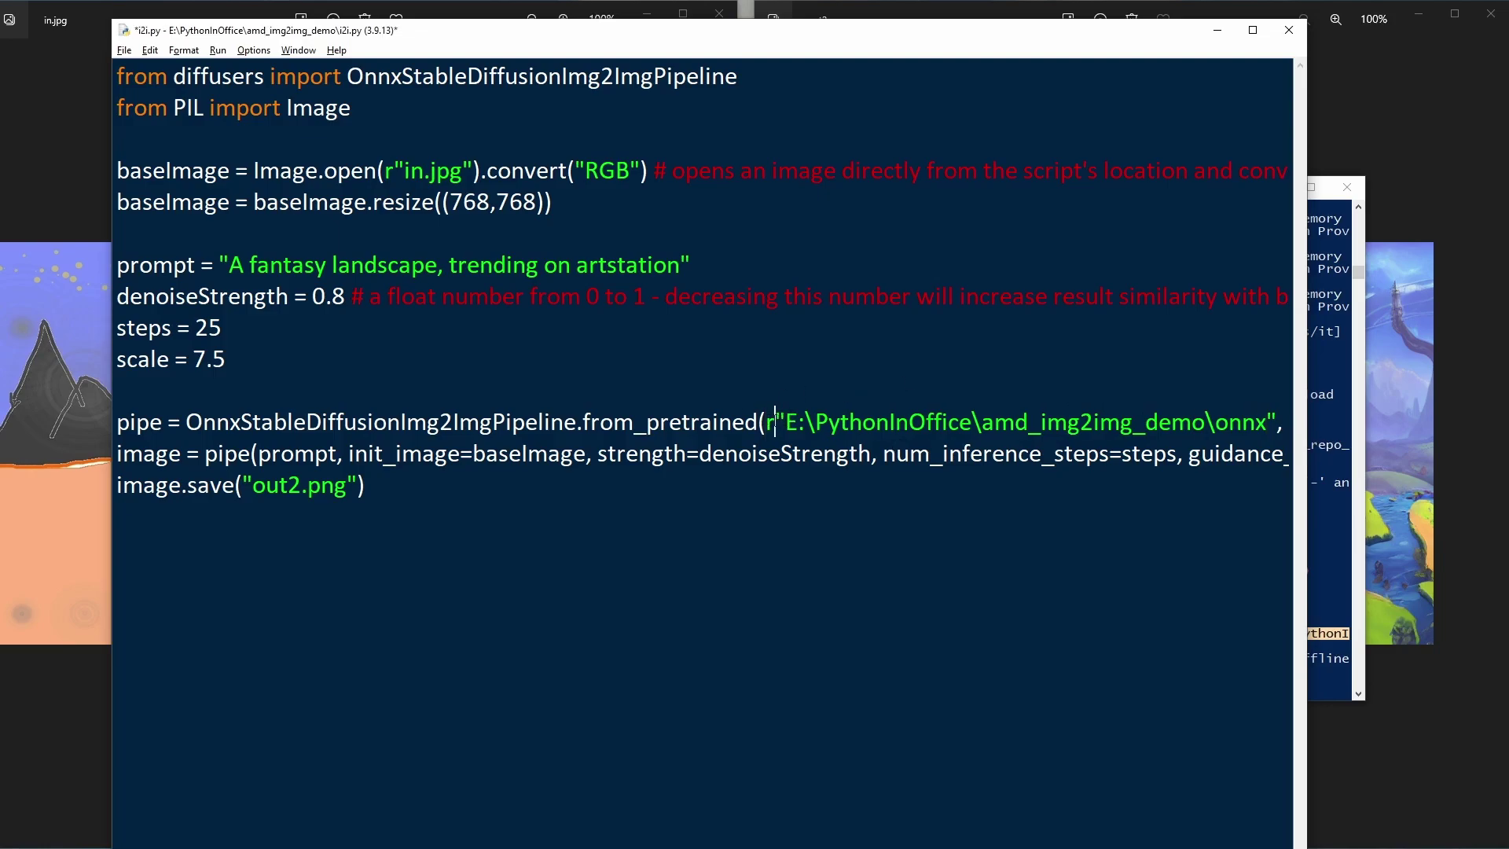
pyautogui.moveTo(766, 422); pyautogui.dragTo(1273, 422)
pyautogui.click(942, 422)
pyautogui.moveTo(765, 422); pyautogui.dragTo(1277, 422)
pyautogui.click(1140, 425)
pyautogui.moveTo(983, 422); pyautogui.dragTo(971, 422)
pyautogui.moveTo(1218, 422); pyautogui.dragTo(1206, 422)
pyautogui.click(1228, 422)
pyautogui.click(775, 422)
pyautogui.hotkey('ctrl', 's')
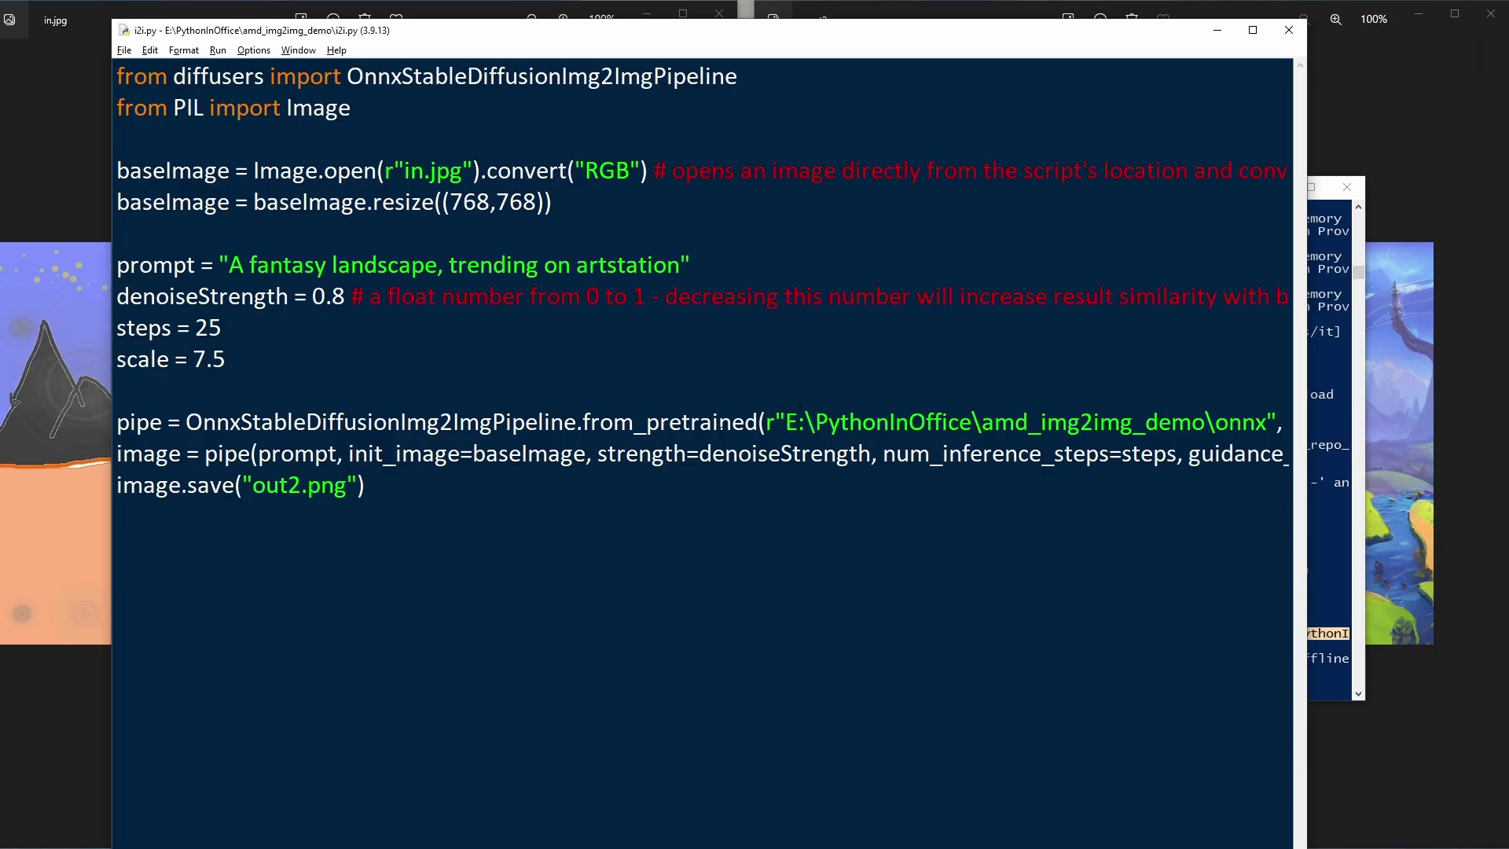
# Rerun i2i.py with Python in PowerShell and check the baseImage resize dimensions in the script
pyautogui.click(1360, 270)
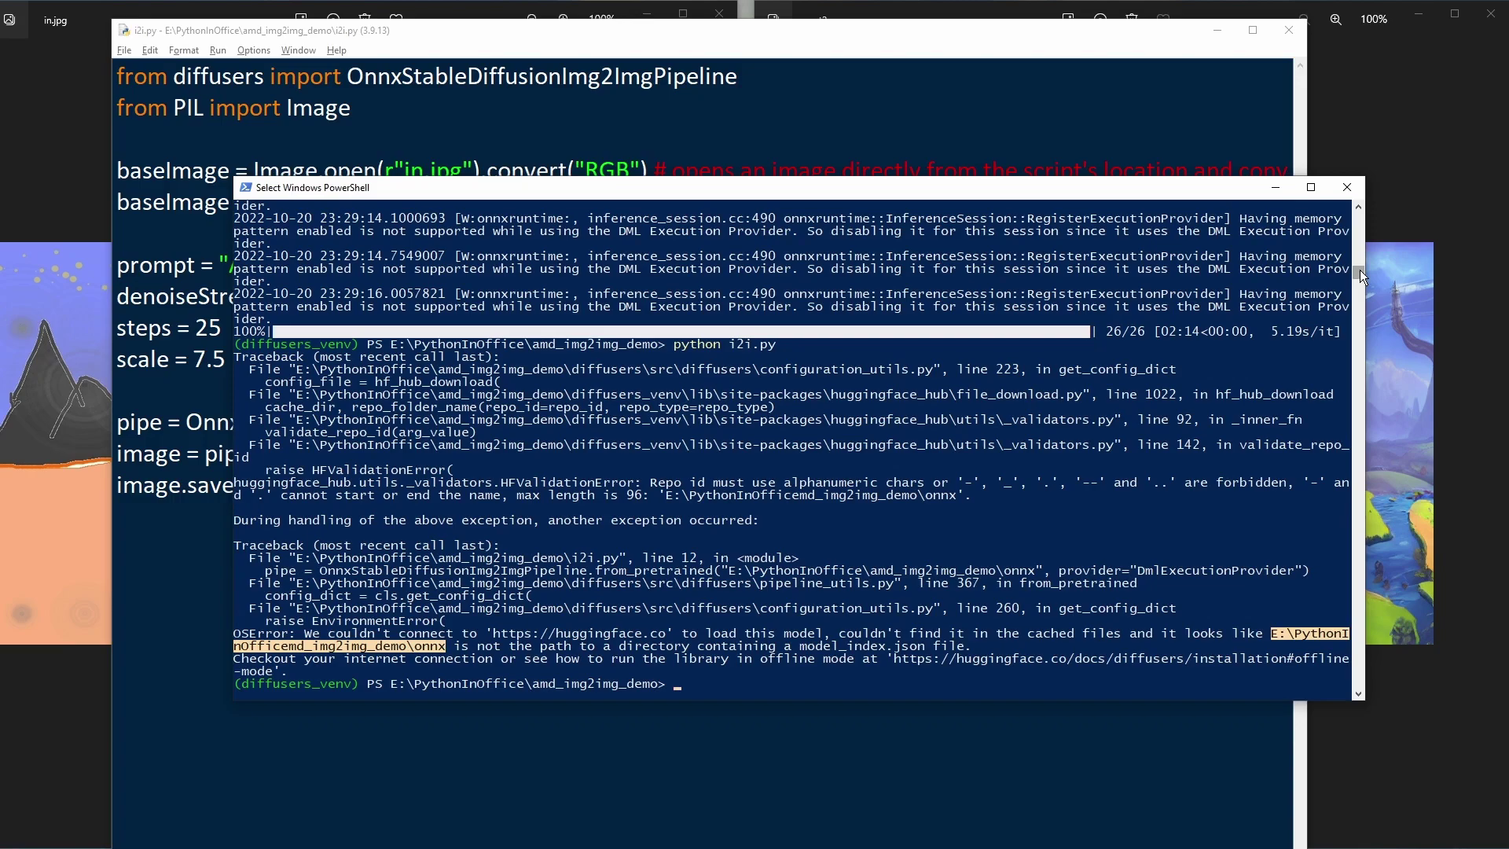
pyautogui.press('Up')
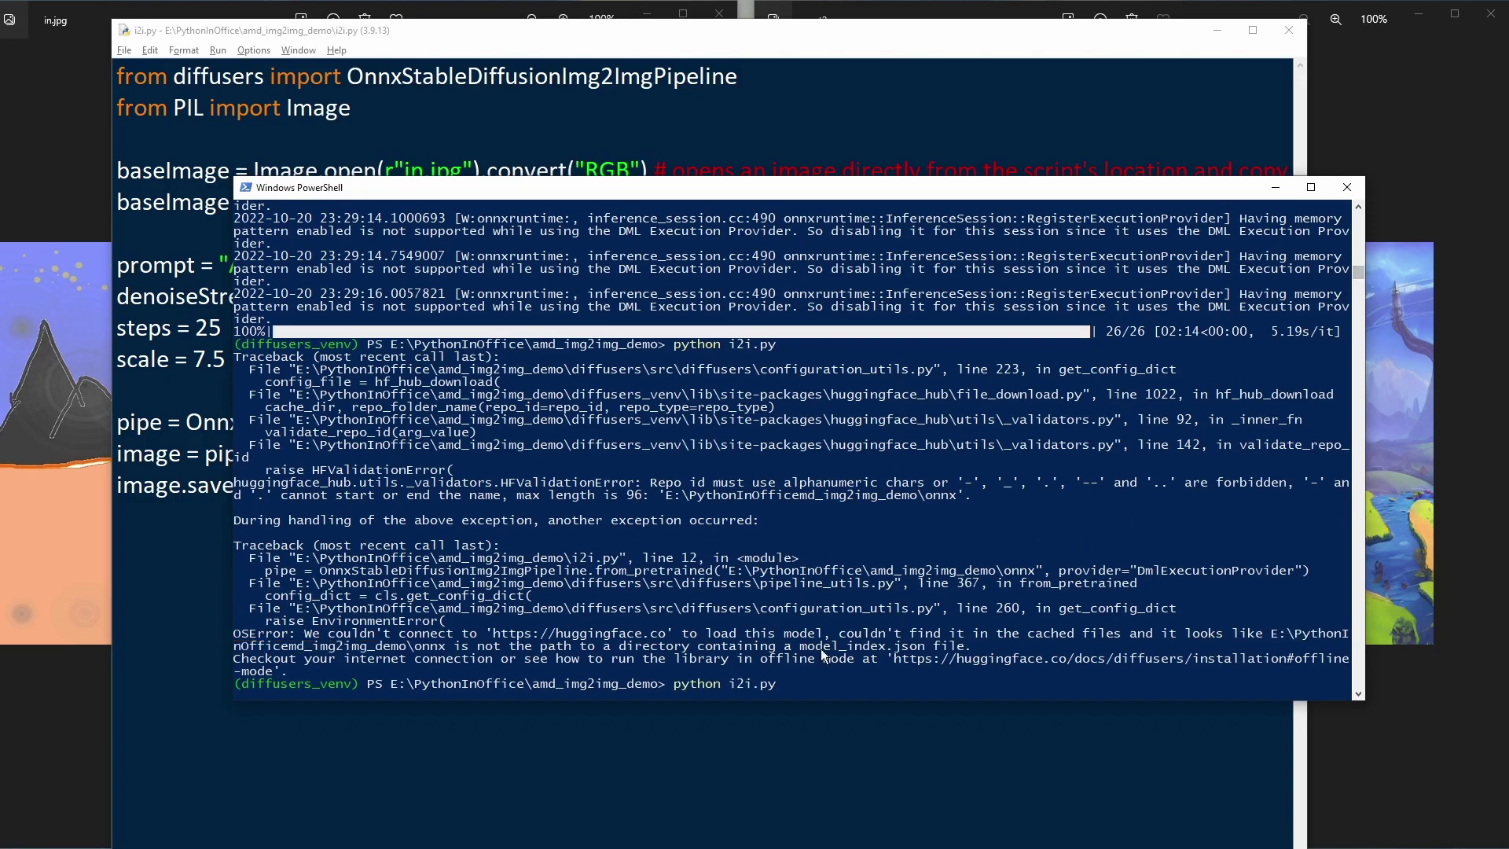
pyautogui.press('Return')
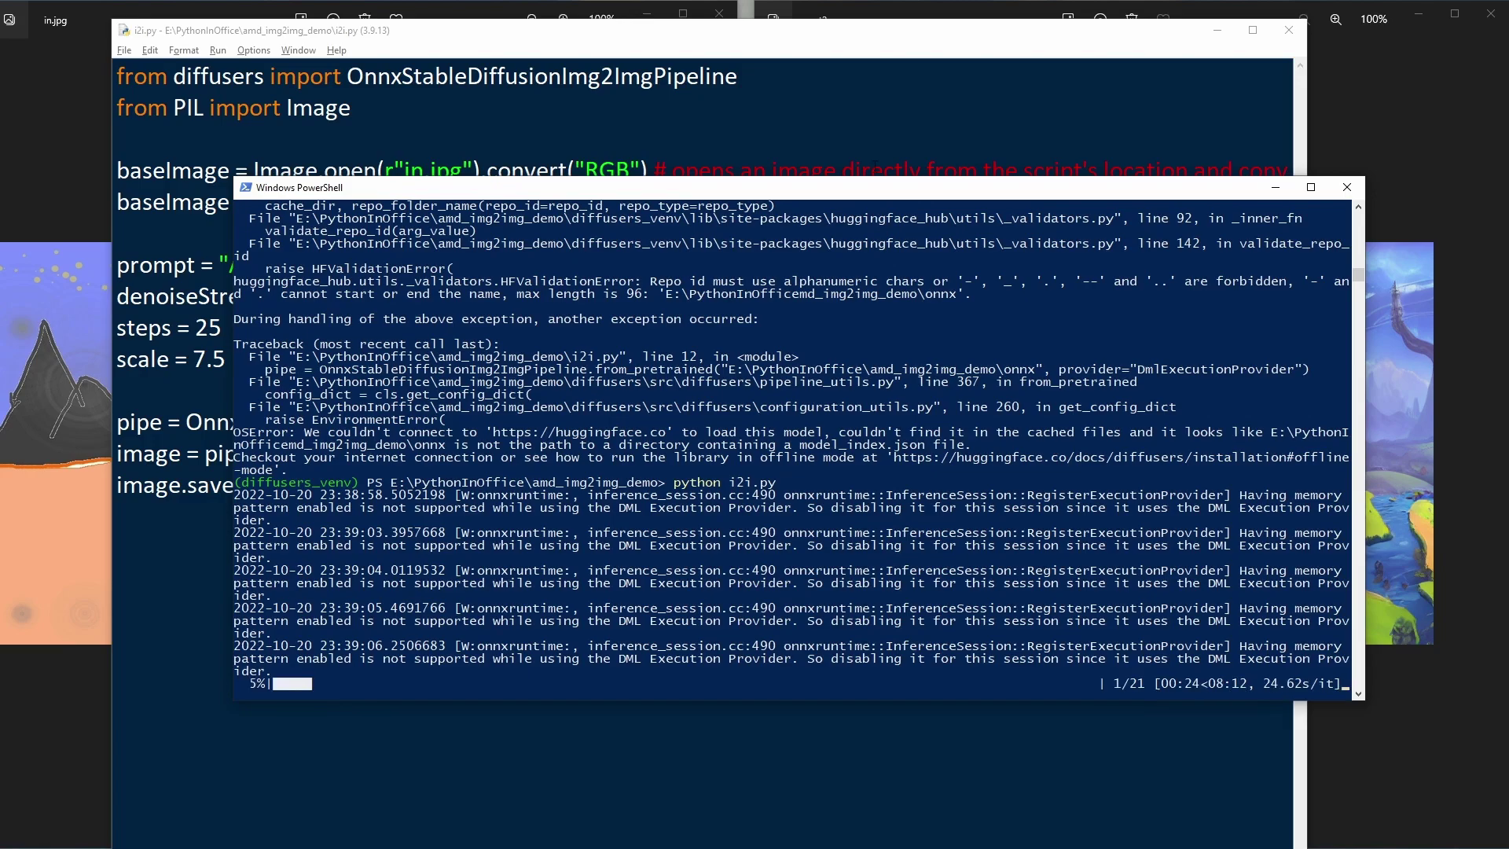
pyautogui.click(905, 41)
pyautogui.moveTo(449, 202); pyautogui.dragTo(531, 202)
pyautogui.hotkey('alt', 'Tab')
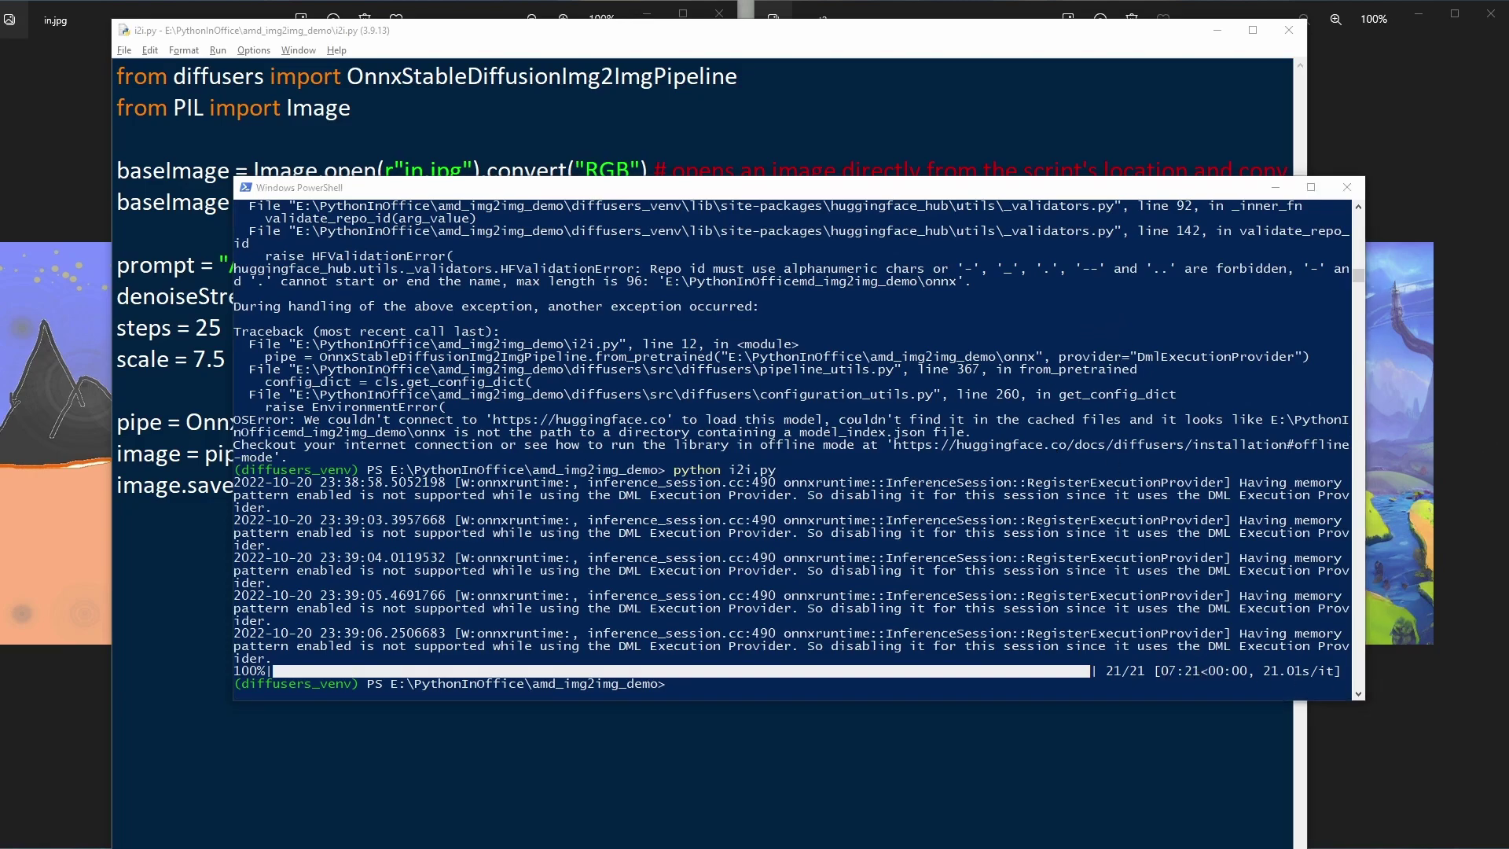
# Minimize PowerShell and view the generated out2.png from the amd_img2img_demo folder
pyautogui.click(1275, 188)
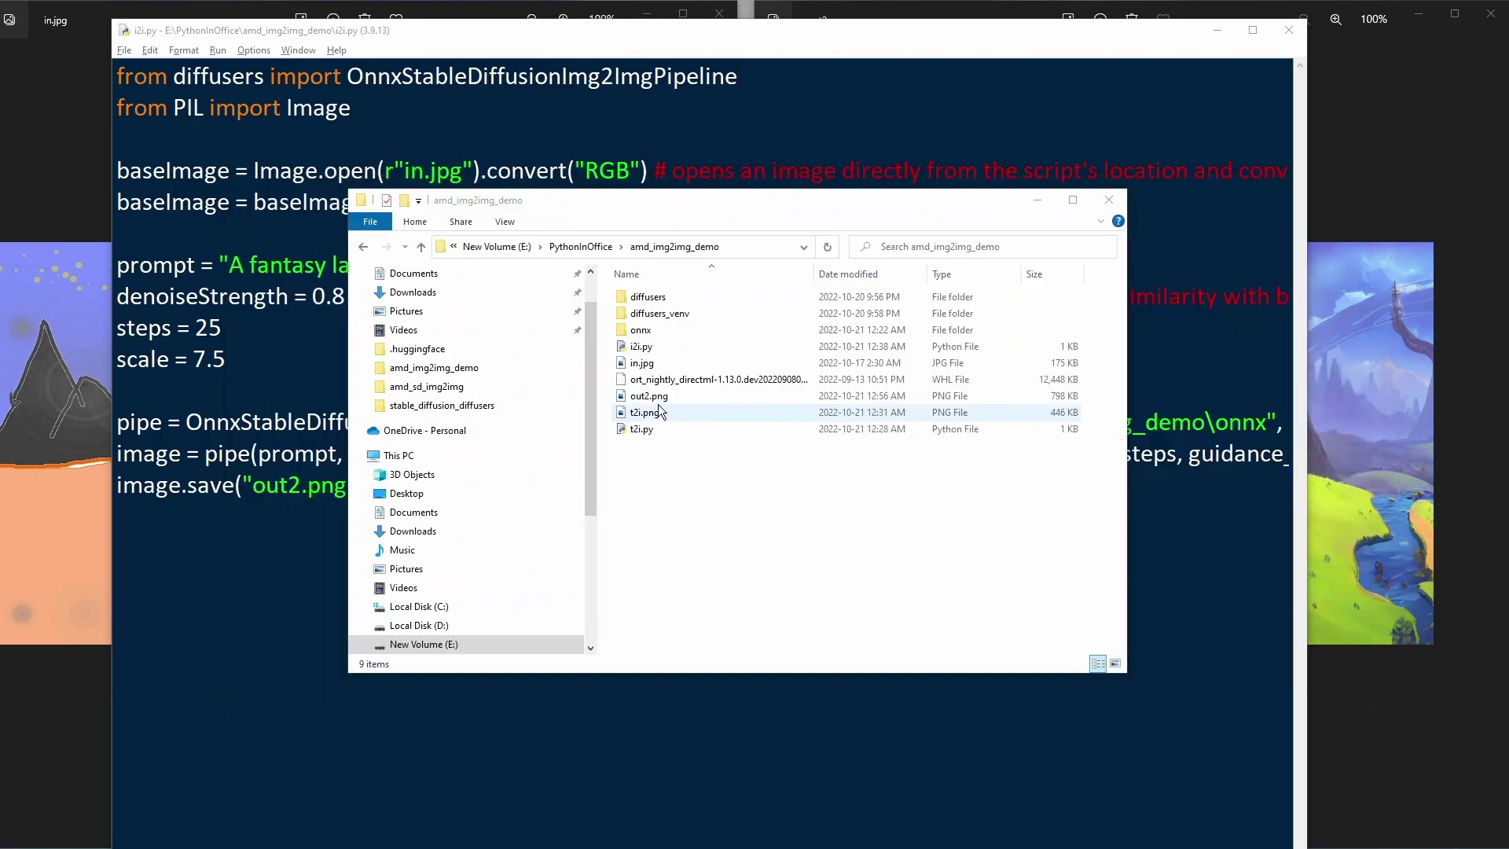
pyautogui.moveTo(738, 203); pyautogui.dragTo(806, 208)
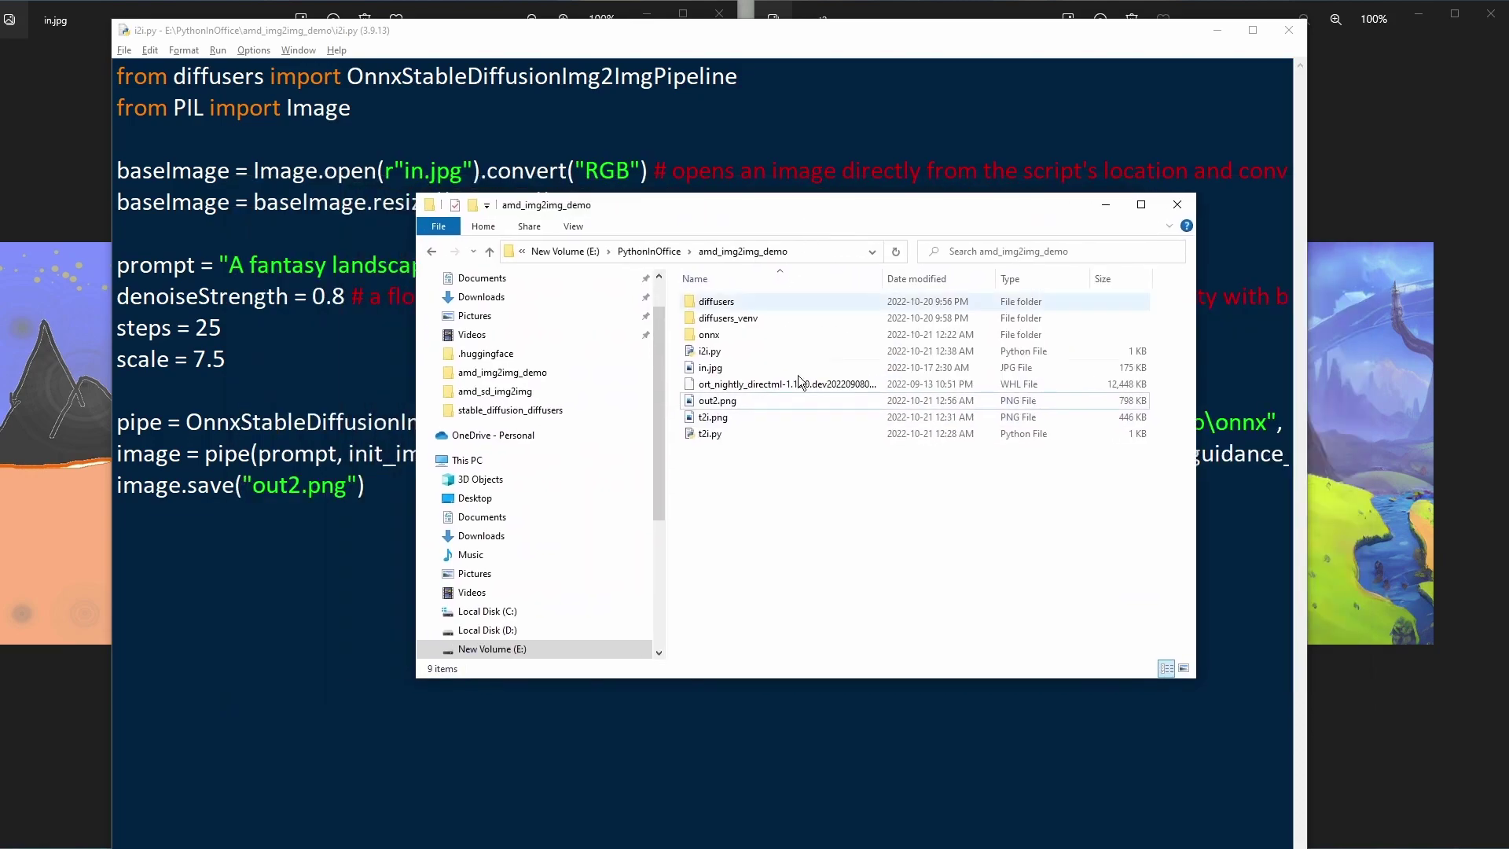
pyautogui.click(738, 401)
pyautogui.doubleClick(738, 400)
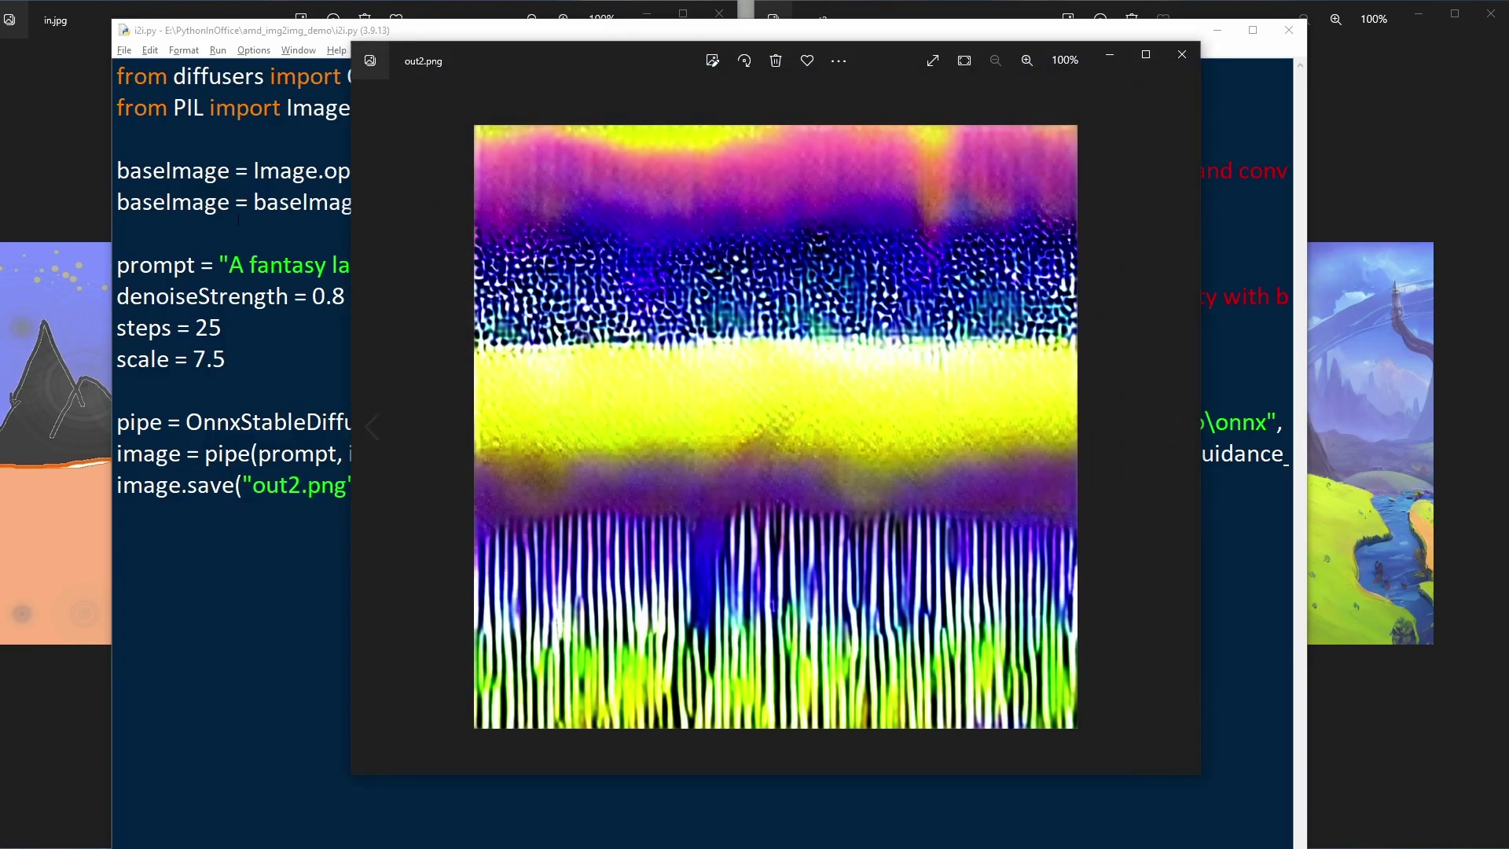
# Close the image, set the baseImage resize dimensions in i2i.py to (768,512), and save the script
pyautogui.click(1181, 56)
pyautogui.write('512')
pyautogui.hotkey('ctrl', 's')
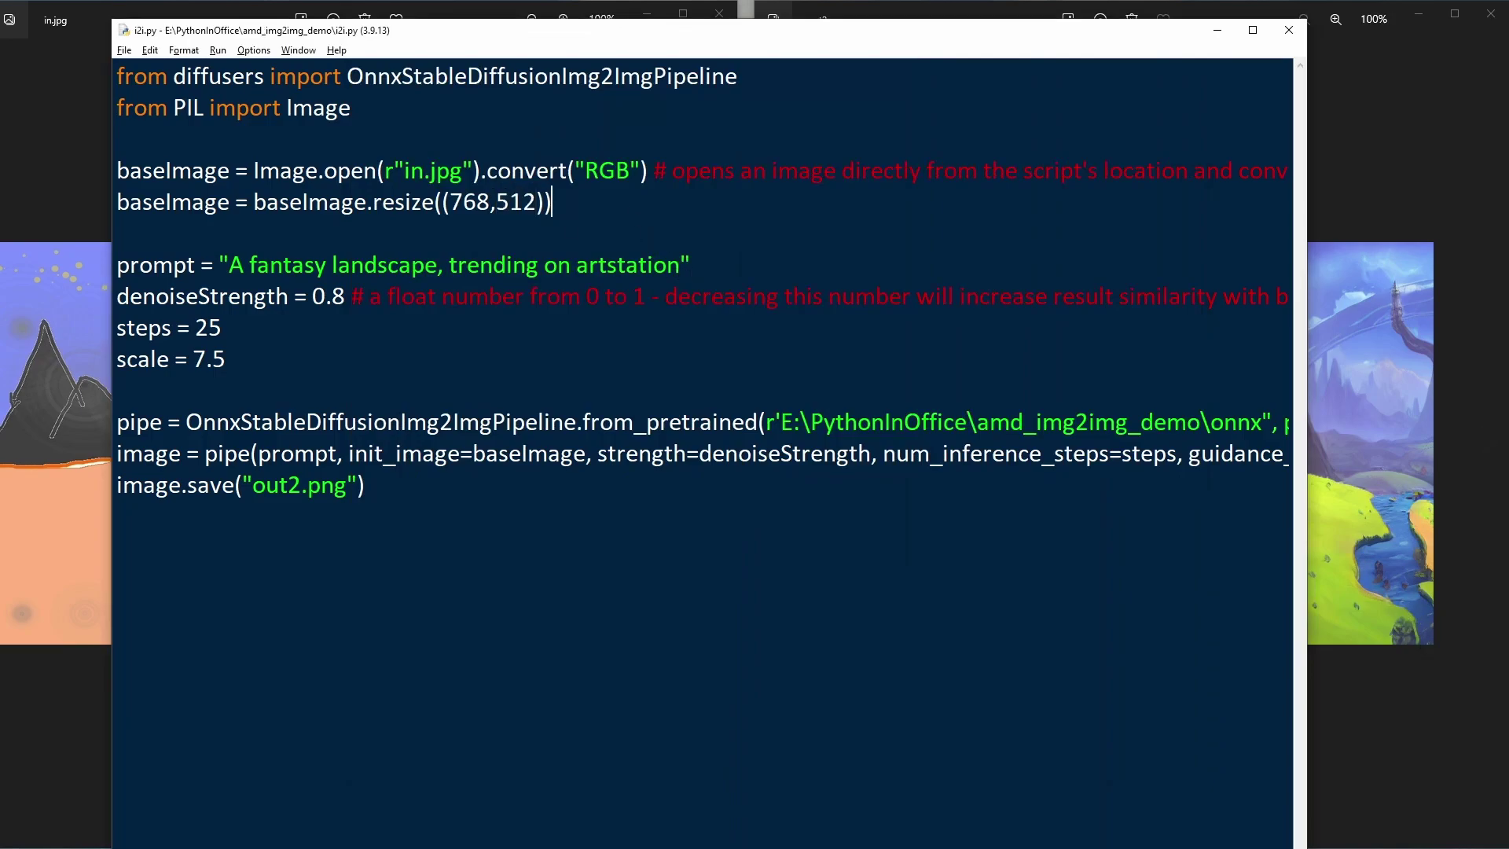
# Run i2i.py in PowerShell with the rectangular resize dimensions to regenerate out2.png
pyautogui.hotkey('alt', 'Tab')
pyautogui.press('Up')
pyautogui.press('Return')
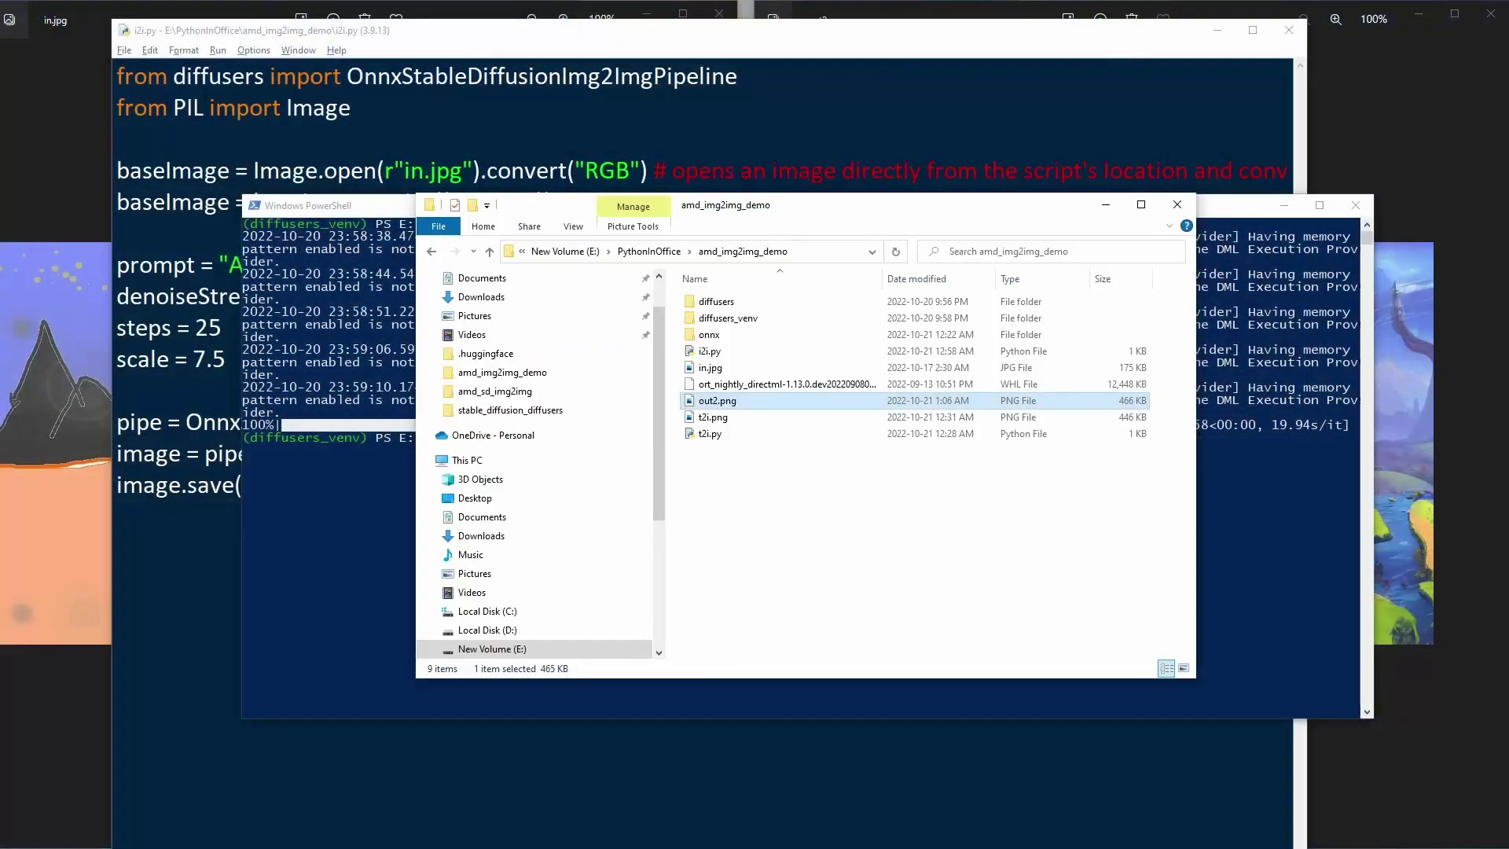
# Open the regenerated out2.png from the amd_img2img_demo folder to inspect the landscape
pyautogui.click(786, 413)
pyautogui.doubleClick(781, 403)
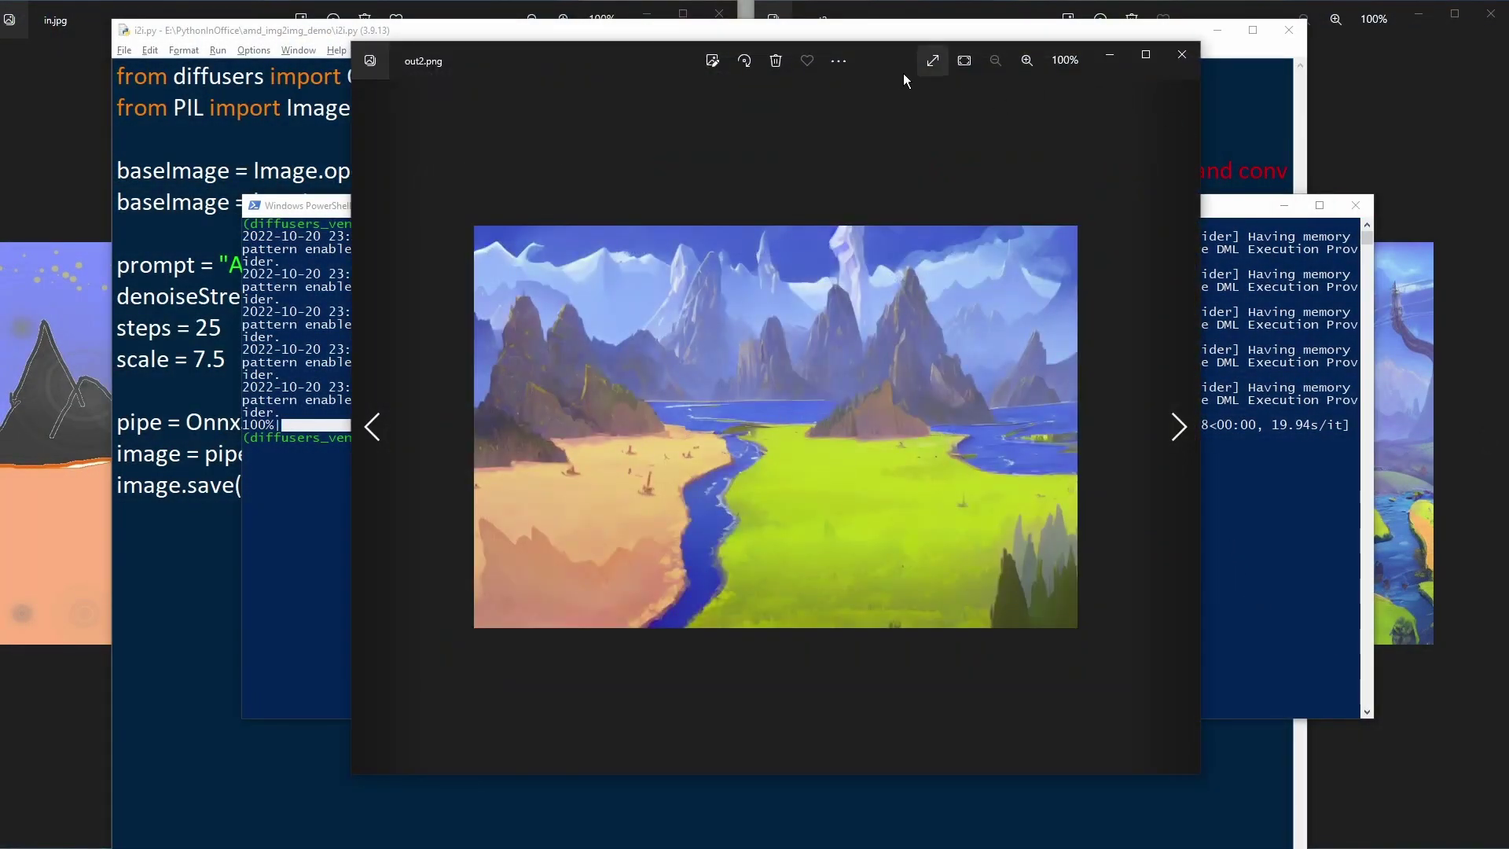
pyautogui.moveTo(876, 64); pyautogui.dragTo(917, 58)
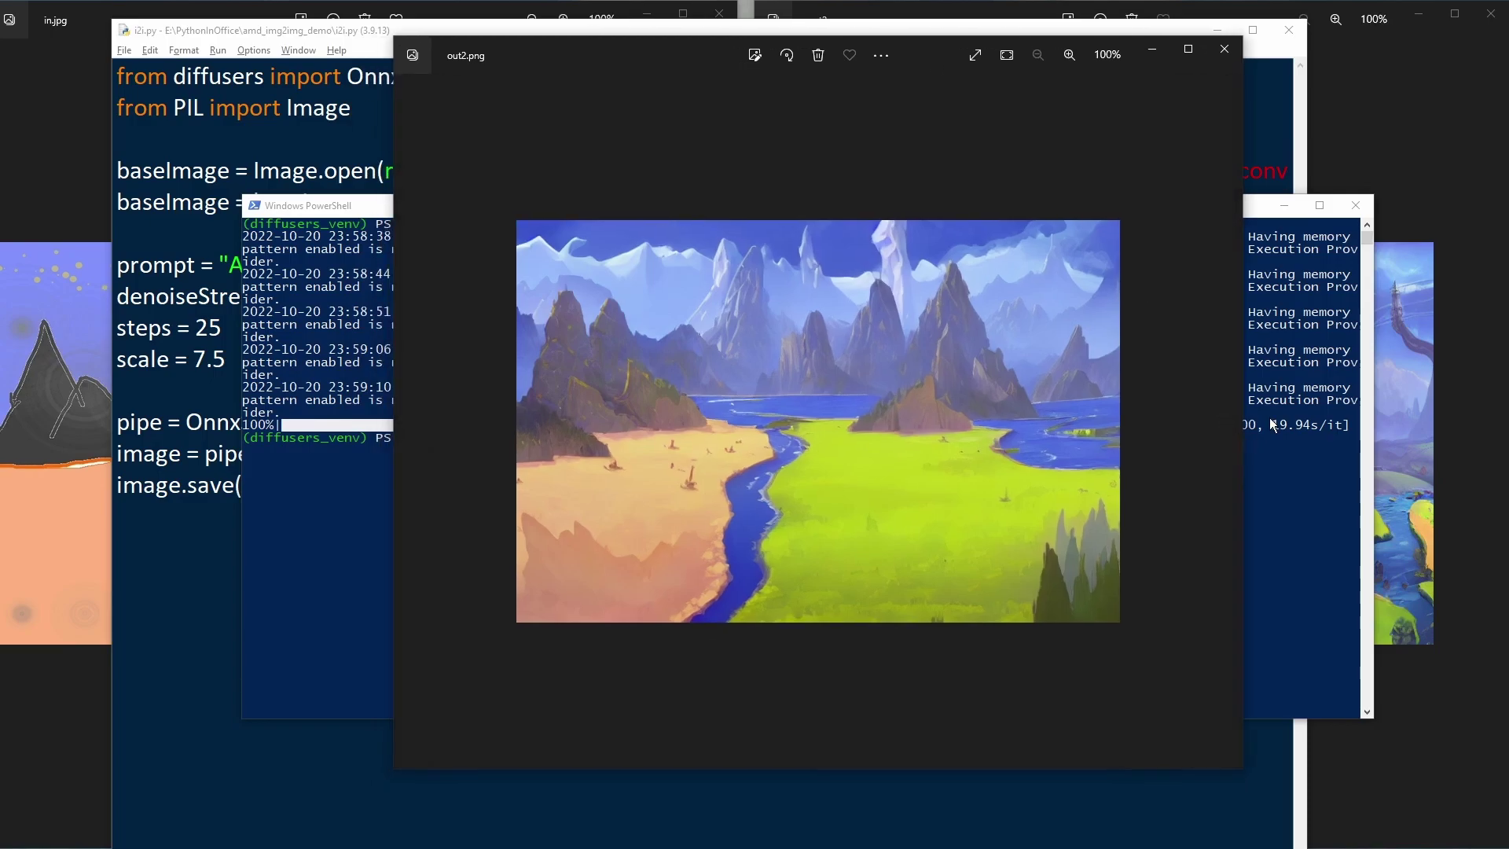
# Return to i2i.py and highlight the 768,512 values in the baseImage resize call
pyautogui.click(1291, 465)
pyautogui.click(251, 30)
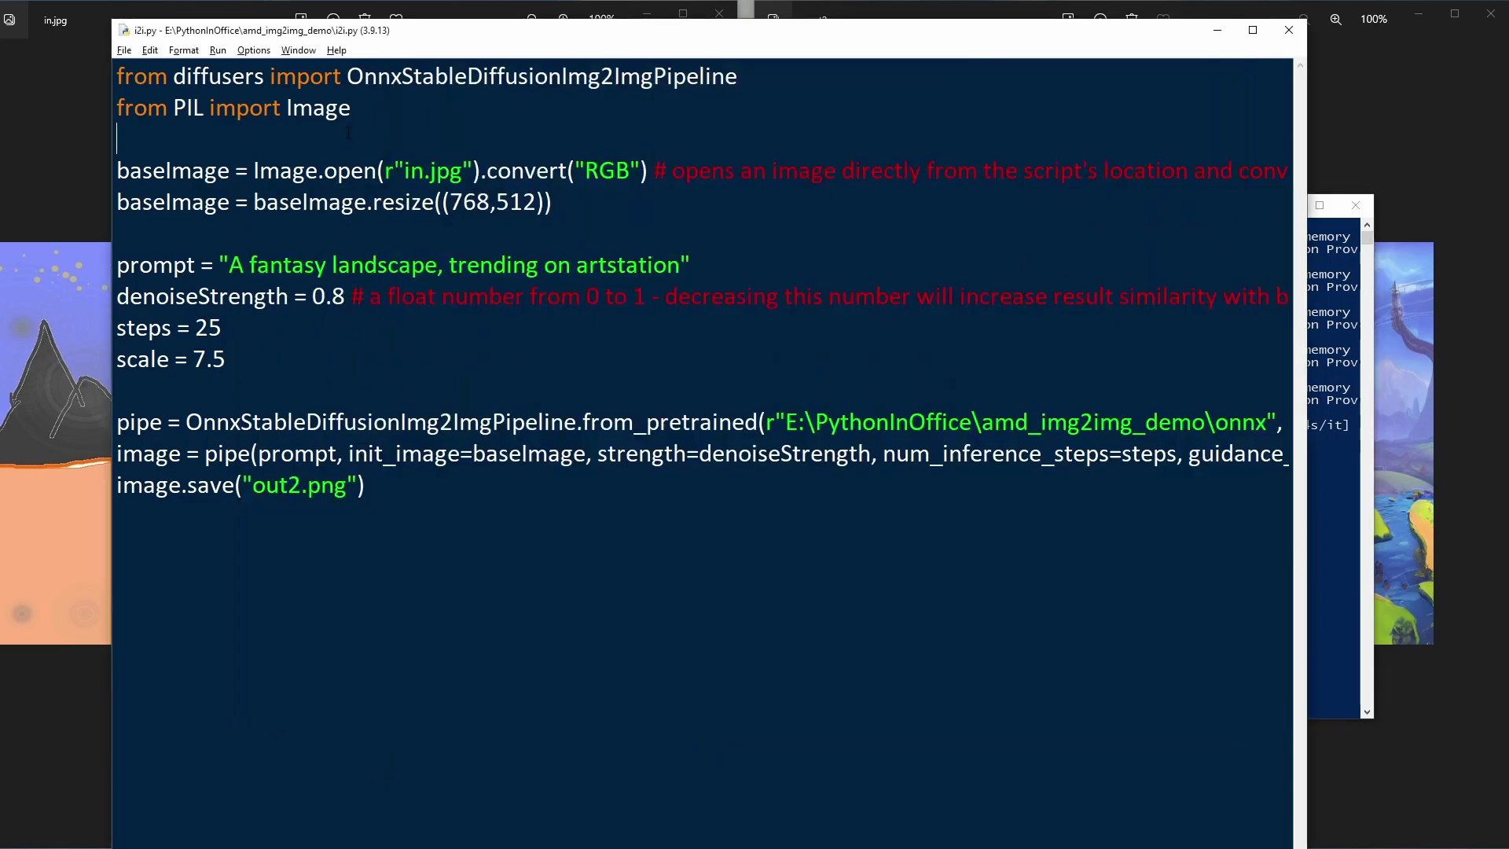
pyautogui.moveTo(450, 203); pyautogui.dragTo(537, 202)
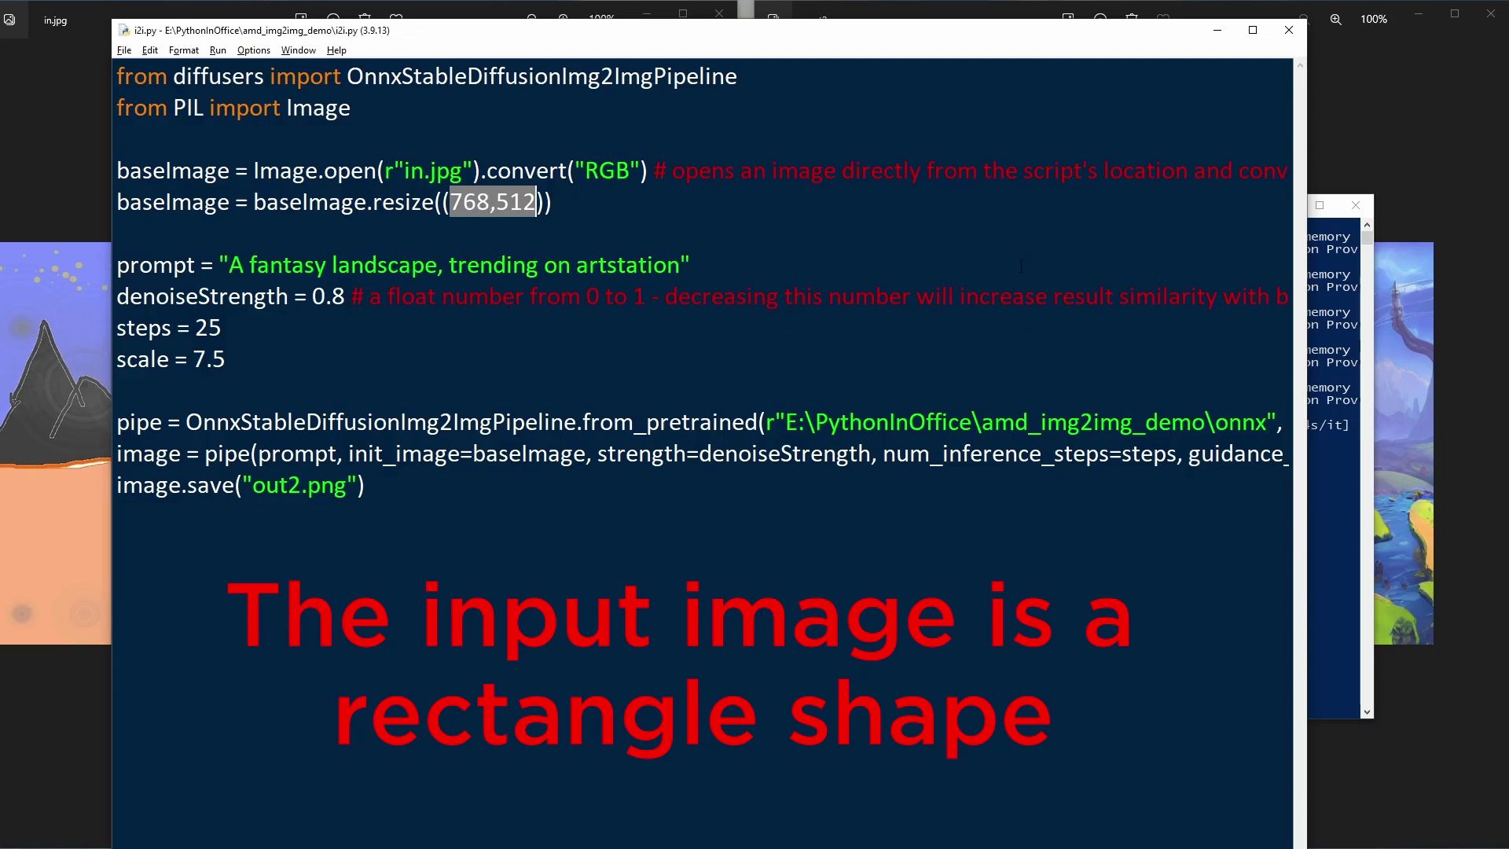
# Place the out2.png window beside in.jpg to compare the generated landscape with the input drawing
pyautogui.click(1385, 666)
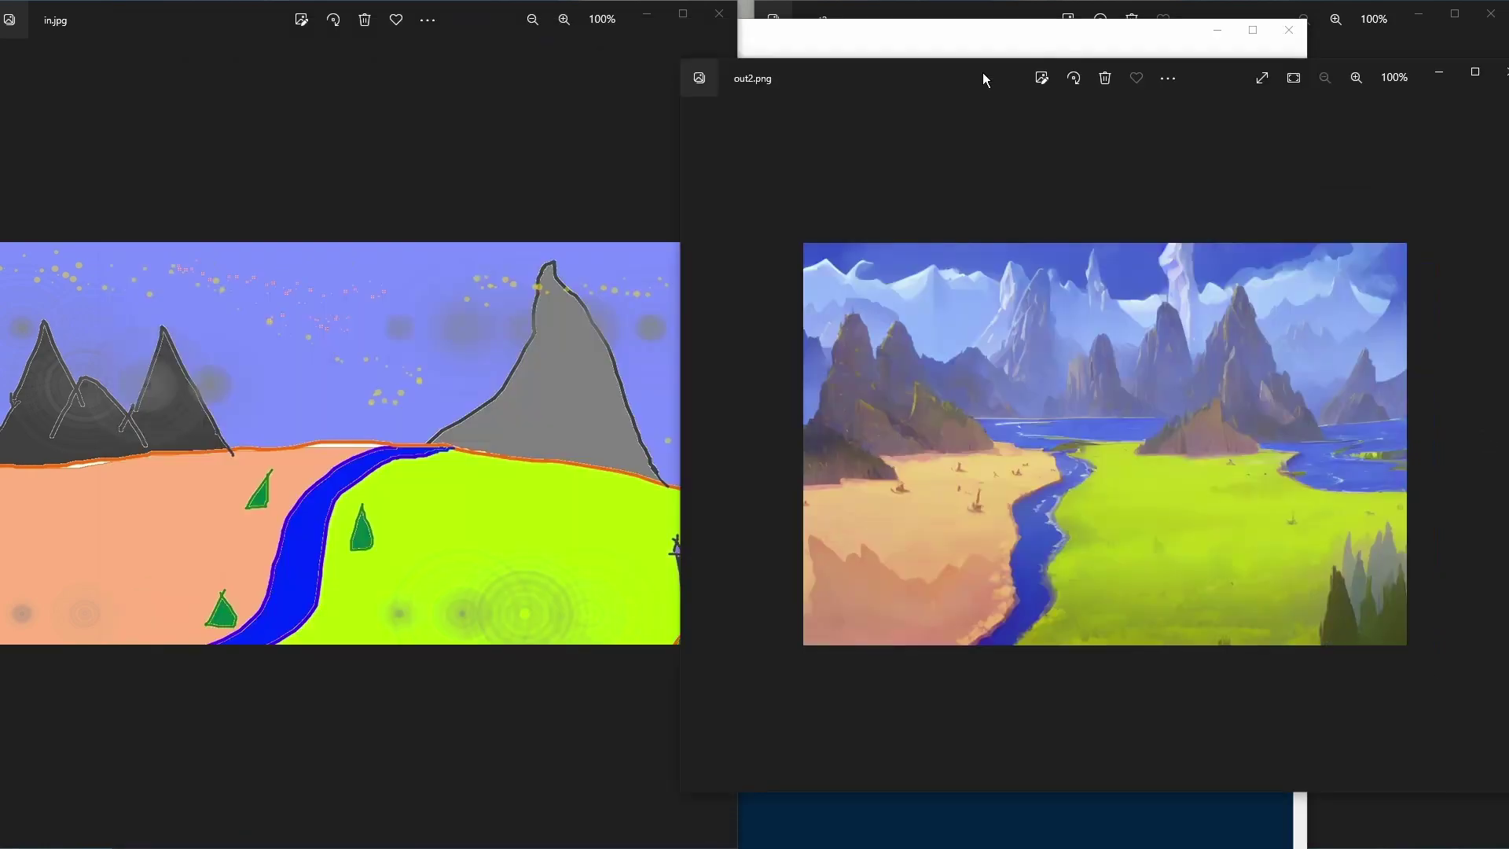
pyautogui.moveTo(983, 72); pyautogui.dragTo(1012, 25)
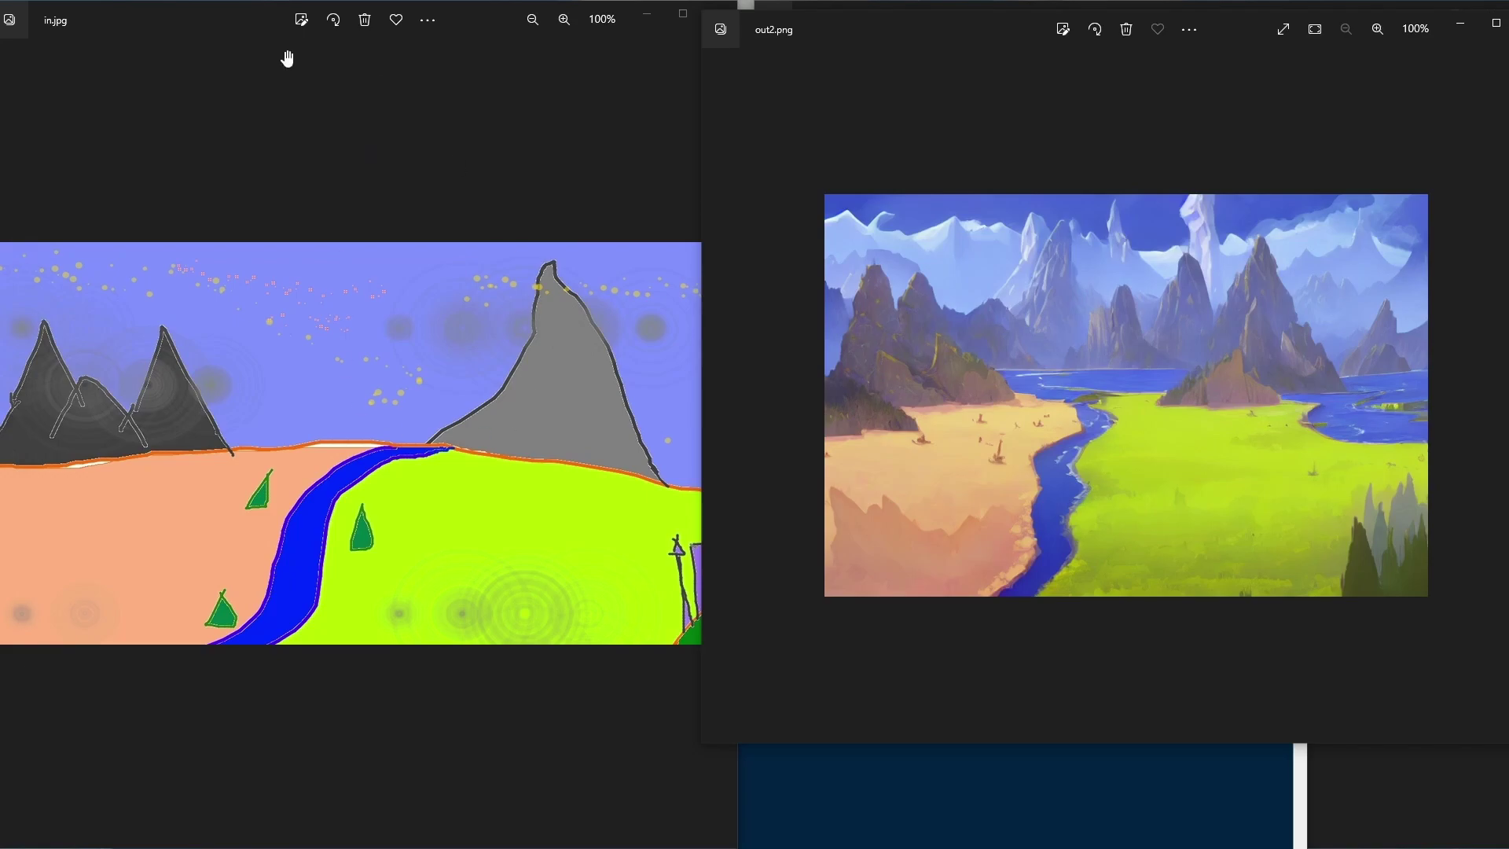
pyautogui.moveTo(1035, 35); pyautogui.dragTo(915, 26)
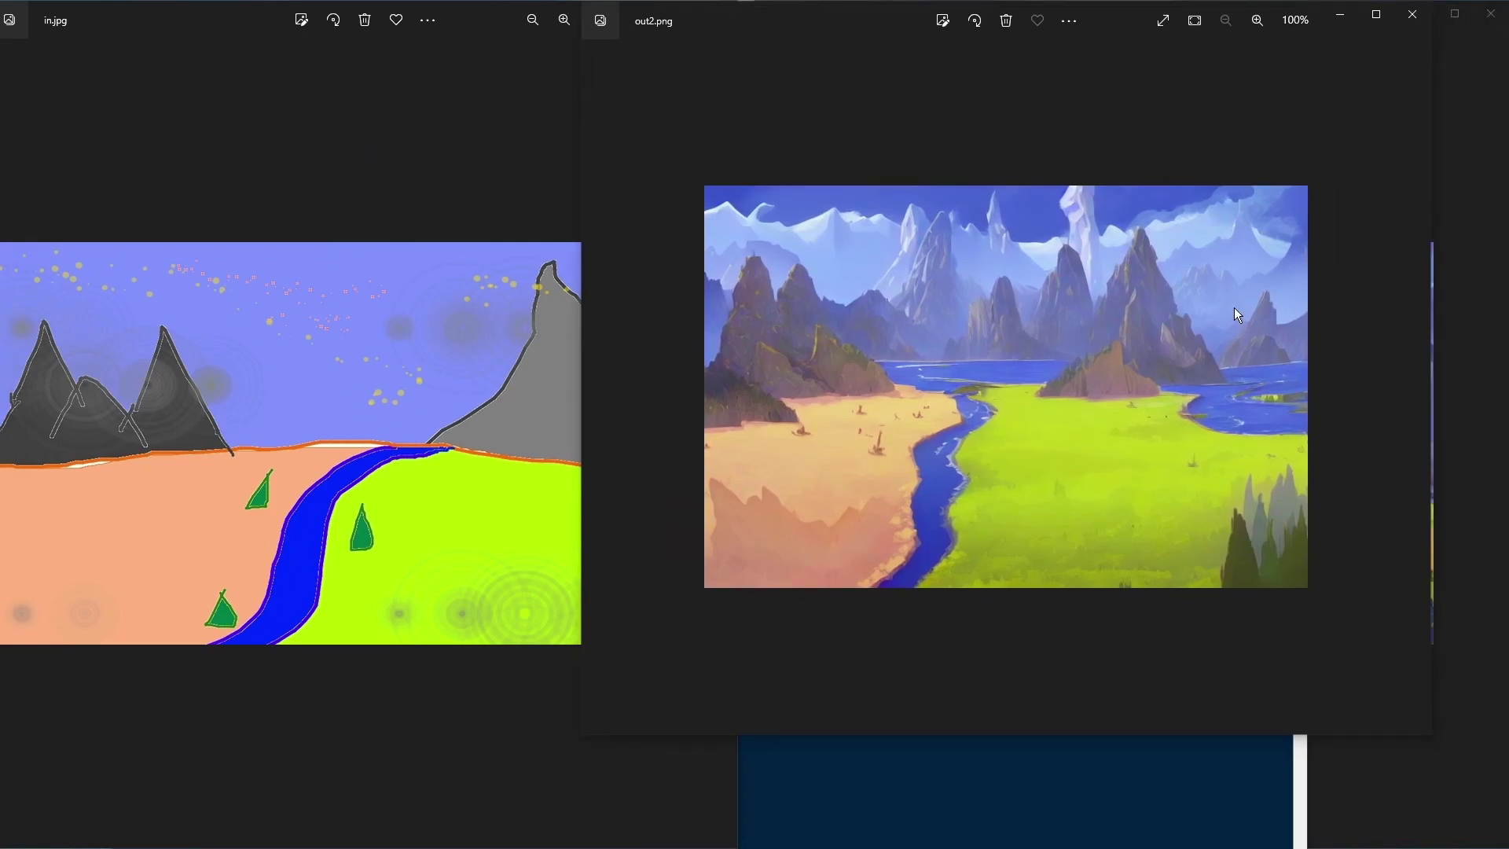